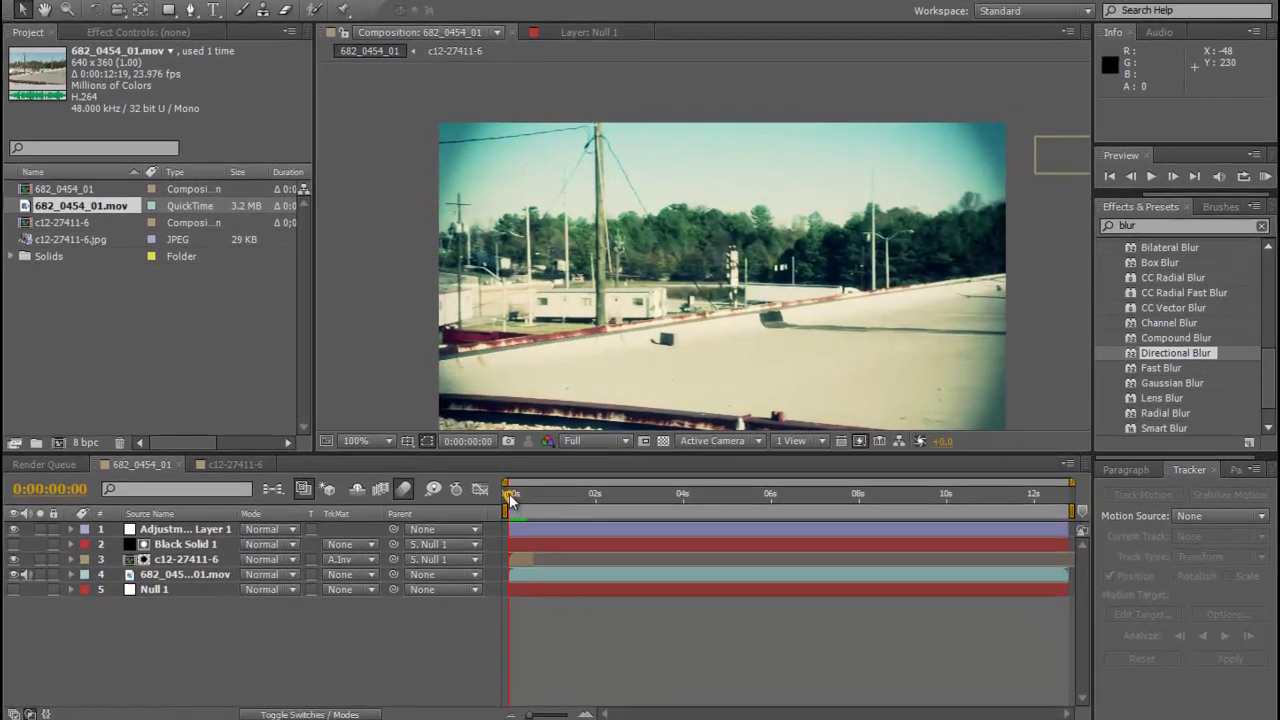
- Preview the opening of the 682_0454_01 composition from its first frame
left_click(525, 484)
left_click_drag(515, 500, 506, 496)
key("space")
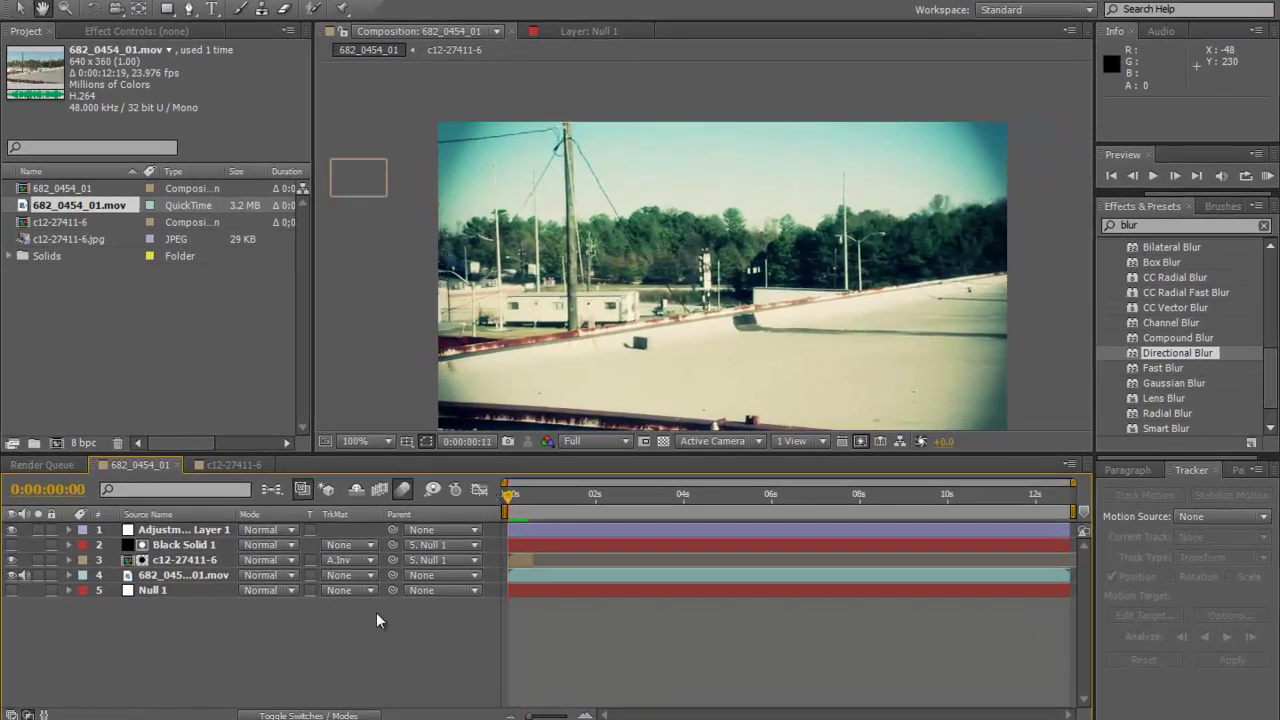
left_click_drag(528, 500, 460, 503)
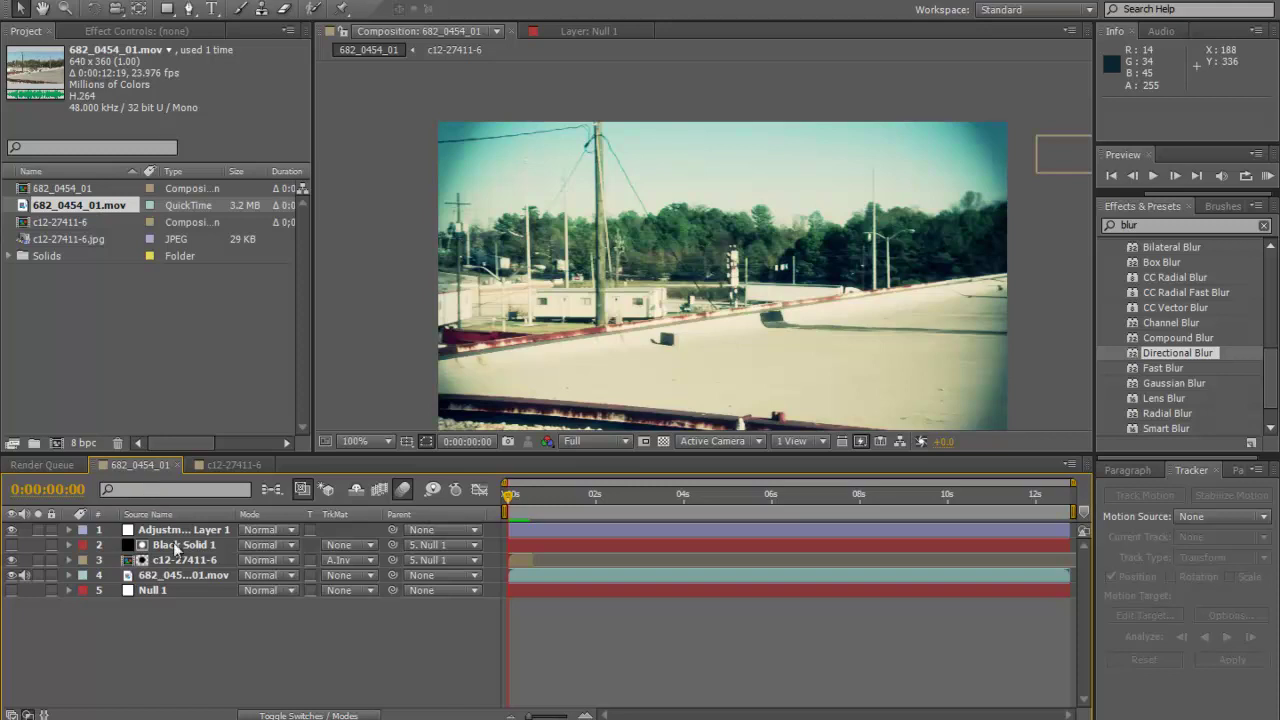
- Pre-compose all layers of the 682_0454_01 composition into a new composition named old
left_click_drag(197, 650, 202, 525)
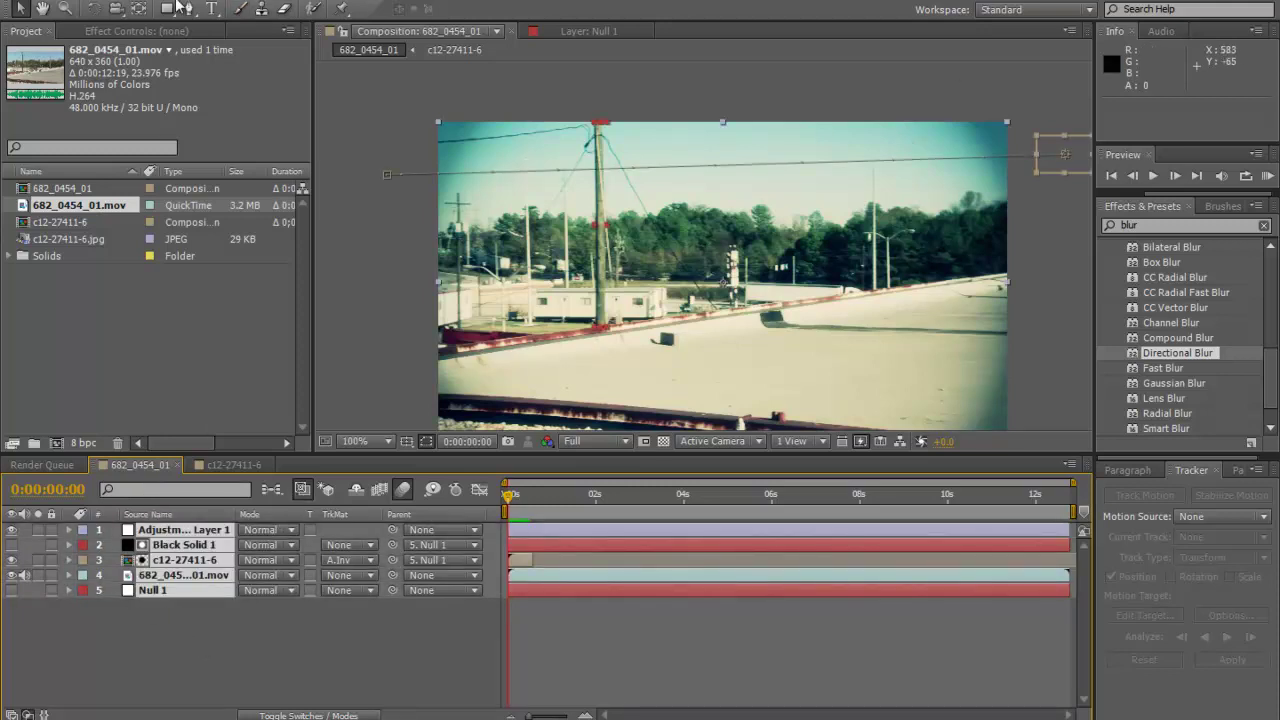
left_click(150, 0)
left_click(263, 629)
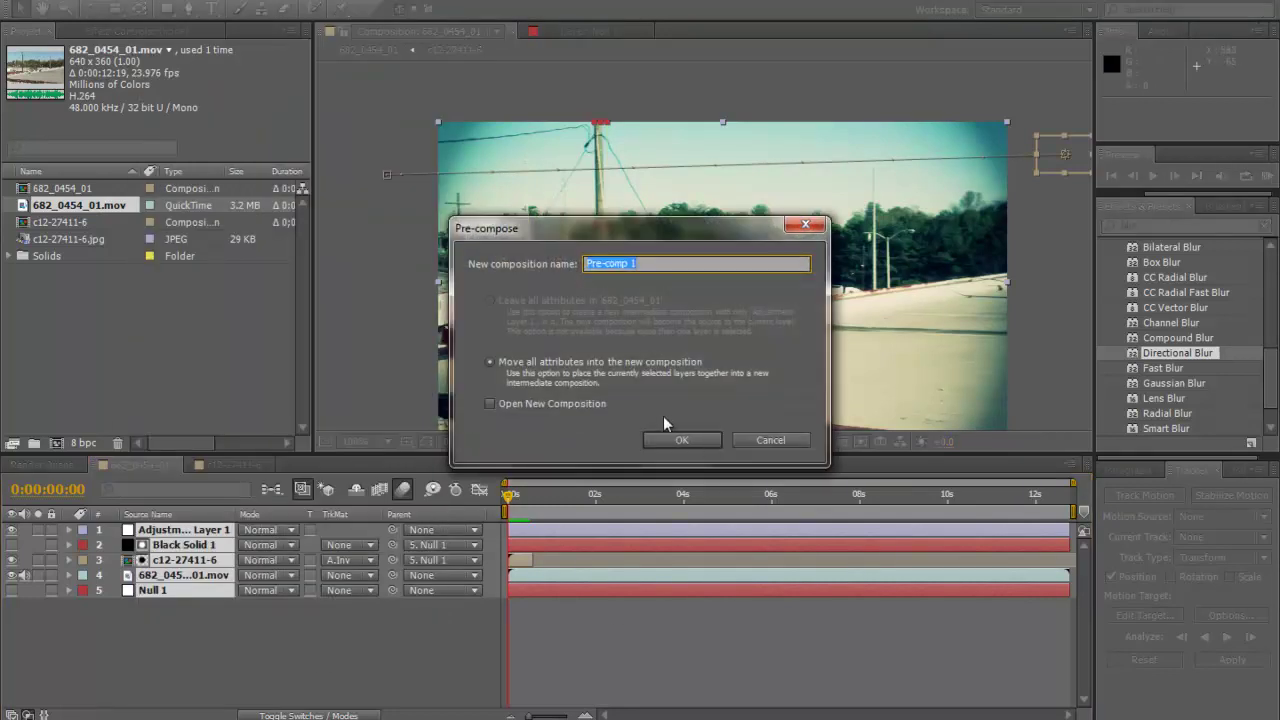
type("old")
key("Return")
left_click(210, 465)
left_click(115, 465)
- Create a new composition from the 682_0454_01.mov footage and scrub through its first second
left_click(87, 367)
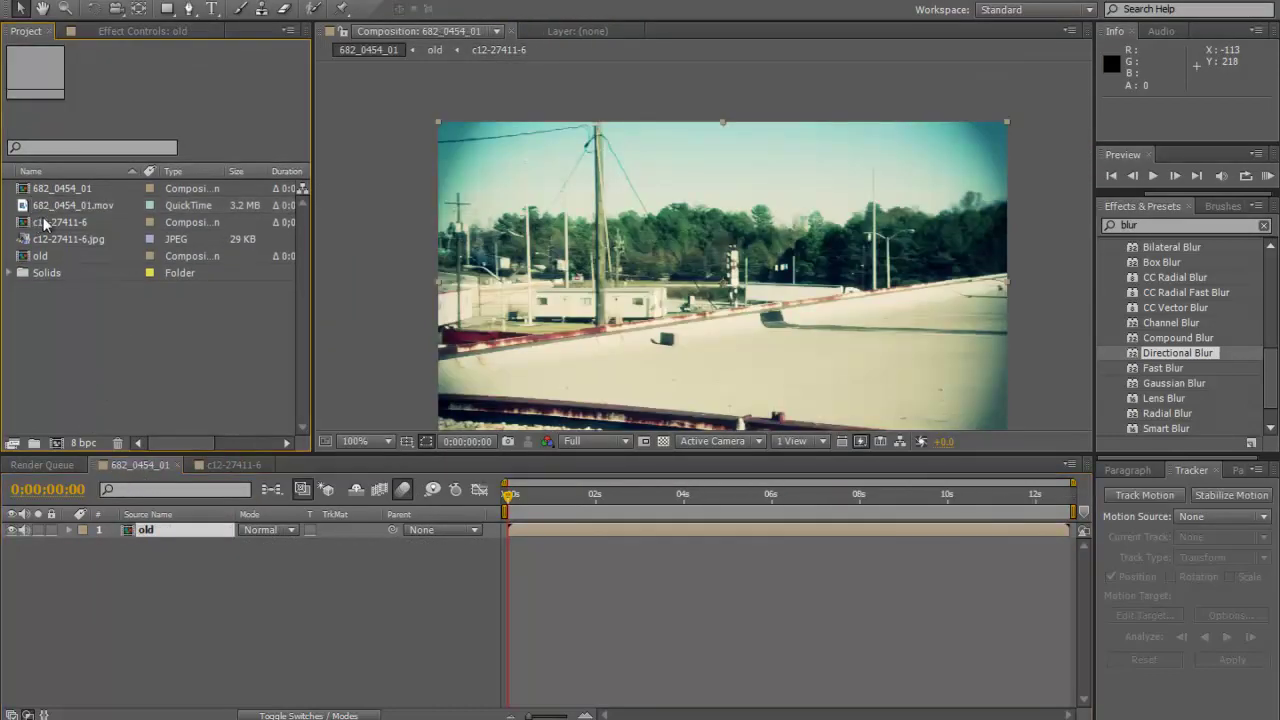
key("Down")
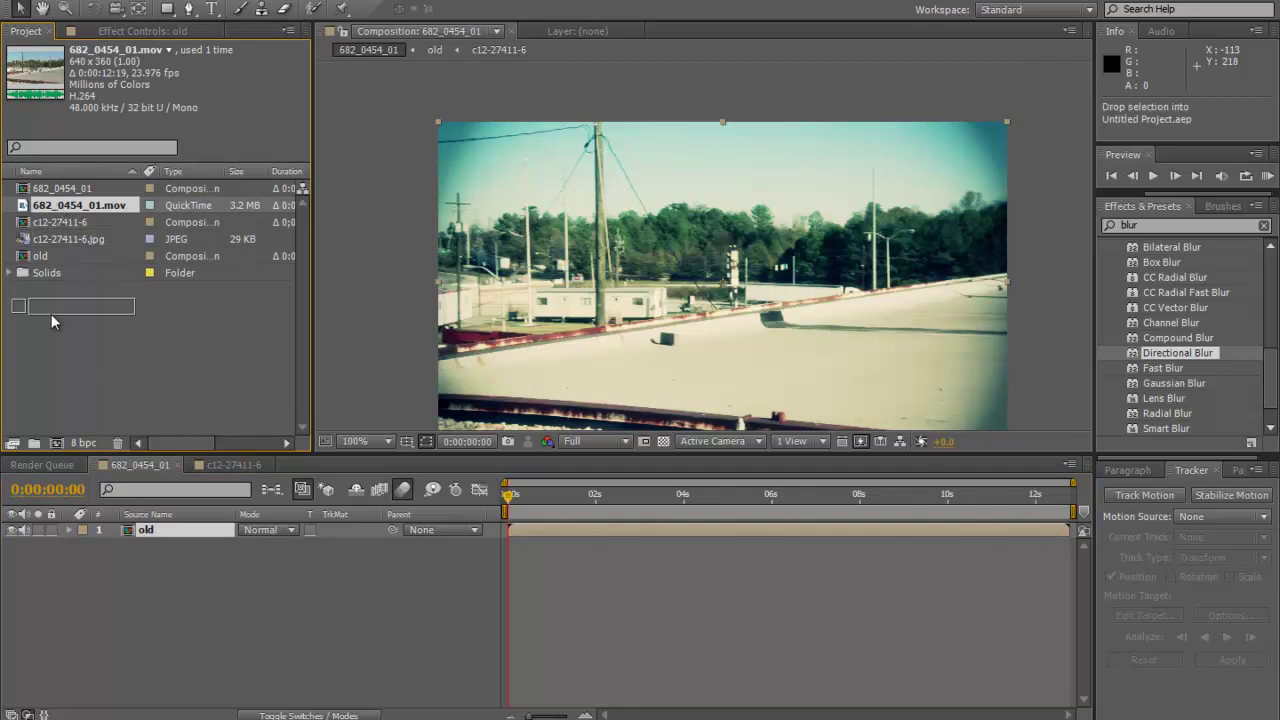
left_click(57, 444)
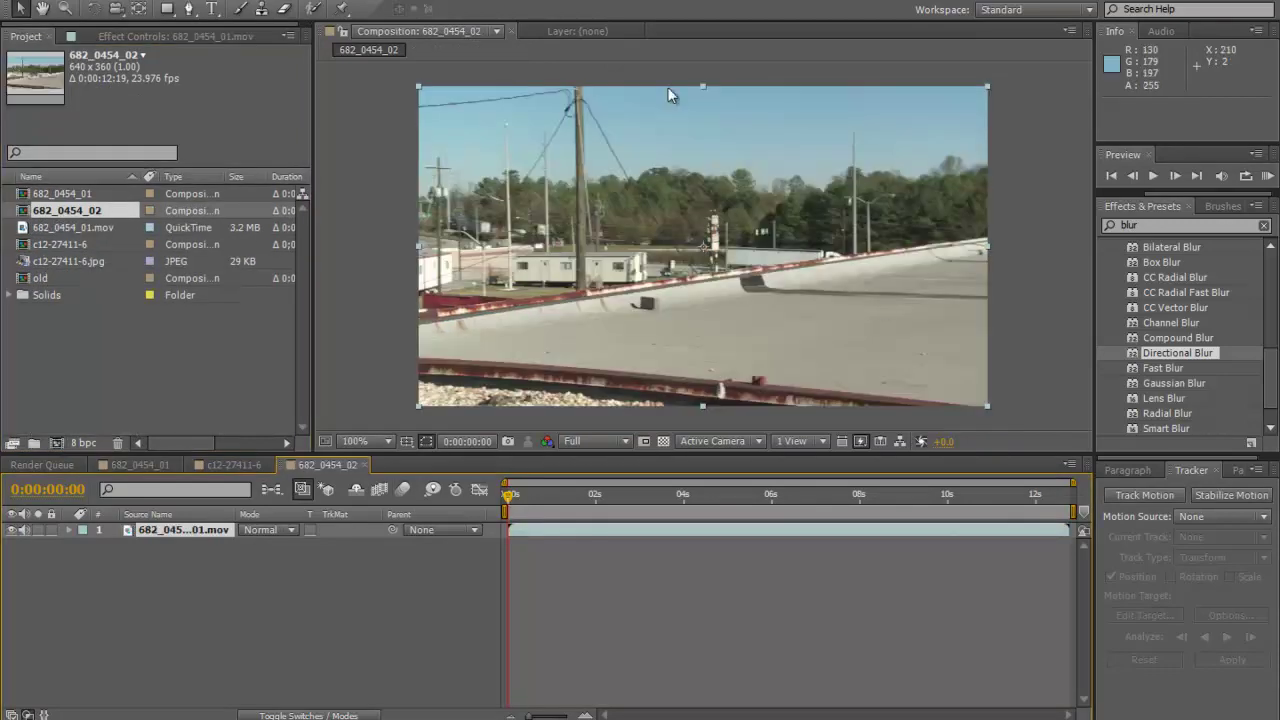
left_click_drag(513, 500, 555, 527)
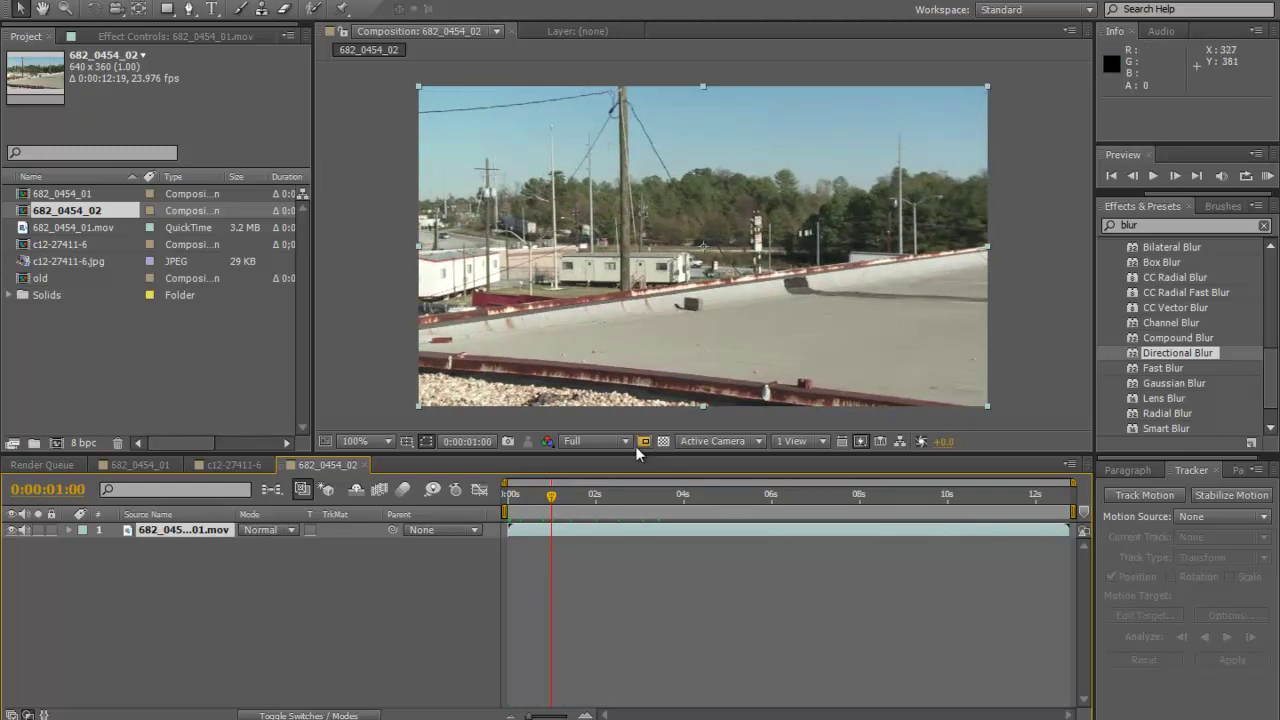
left_click_drag(551, 500, 506, 500)
left_click(52, 262)
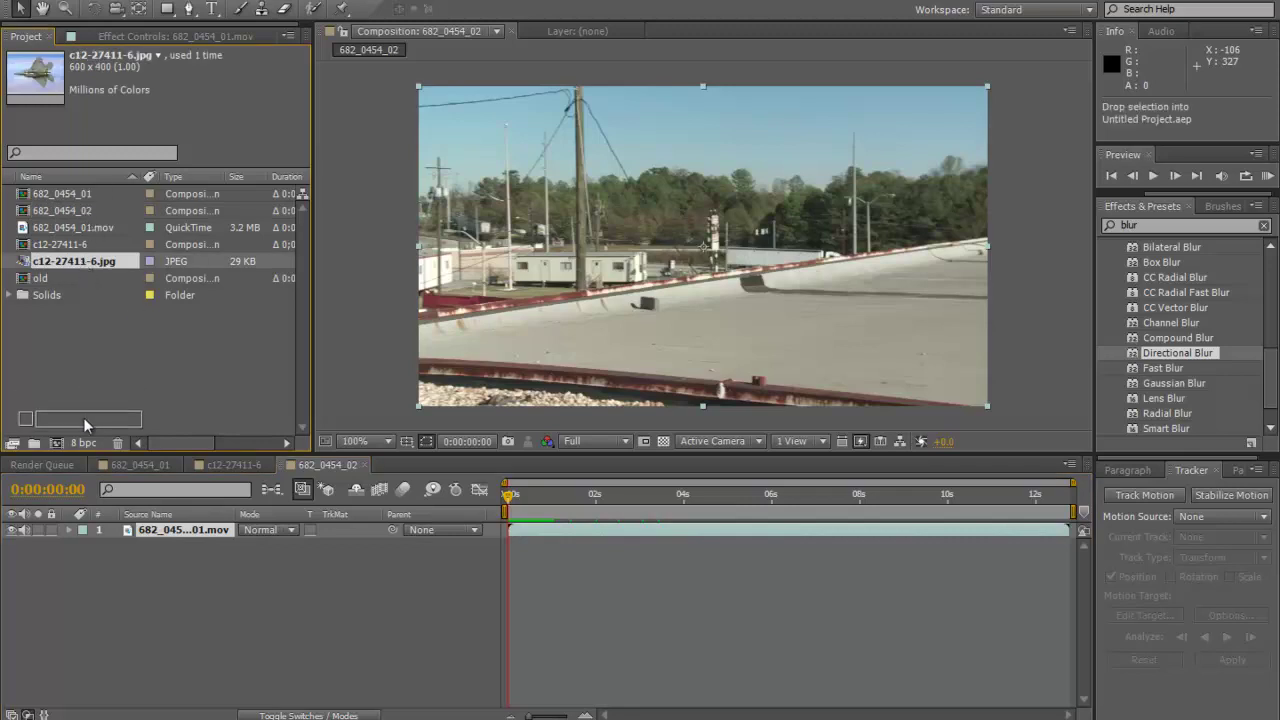
mouse_move(62, 446)
left_mouse_down()
mouse_move(88, 395)
mouse_move(69, 394)
mouse_move(57, 442)
left_mouse_up()
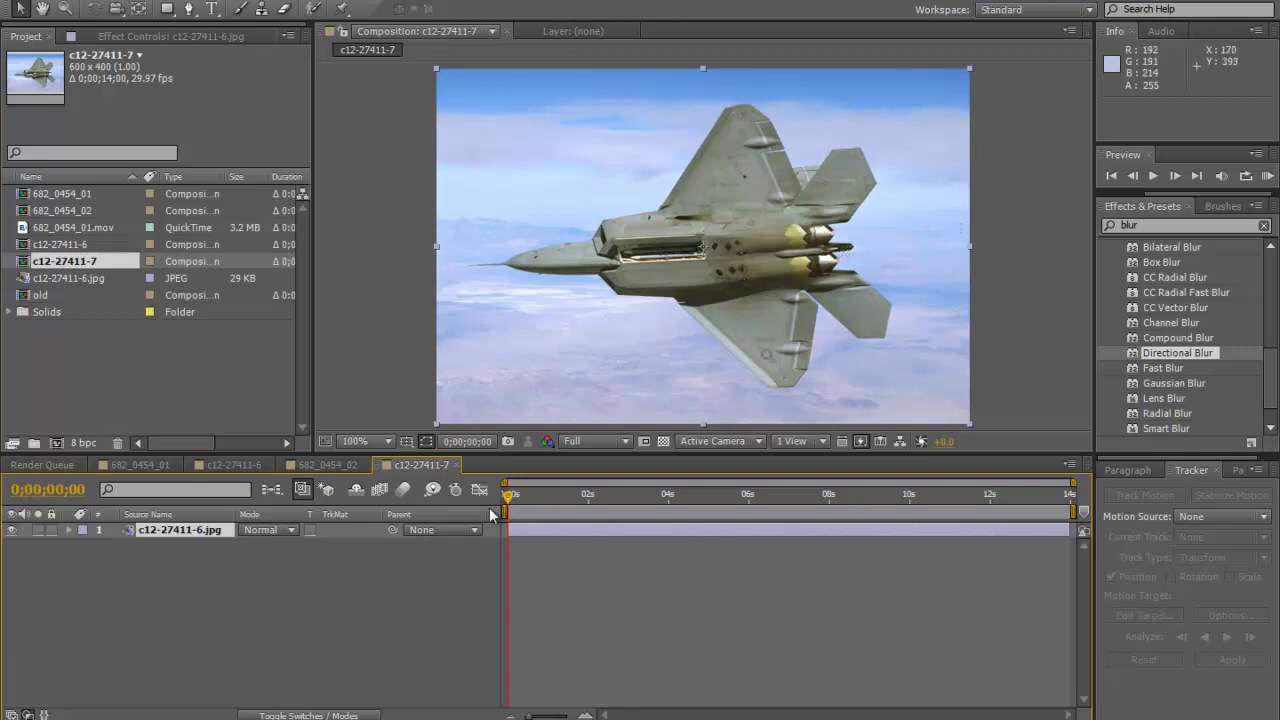
left_click(457, 467)
left_click(230, 465)
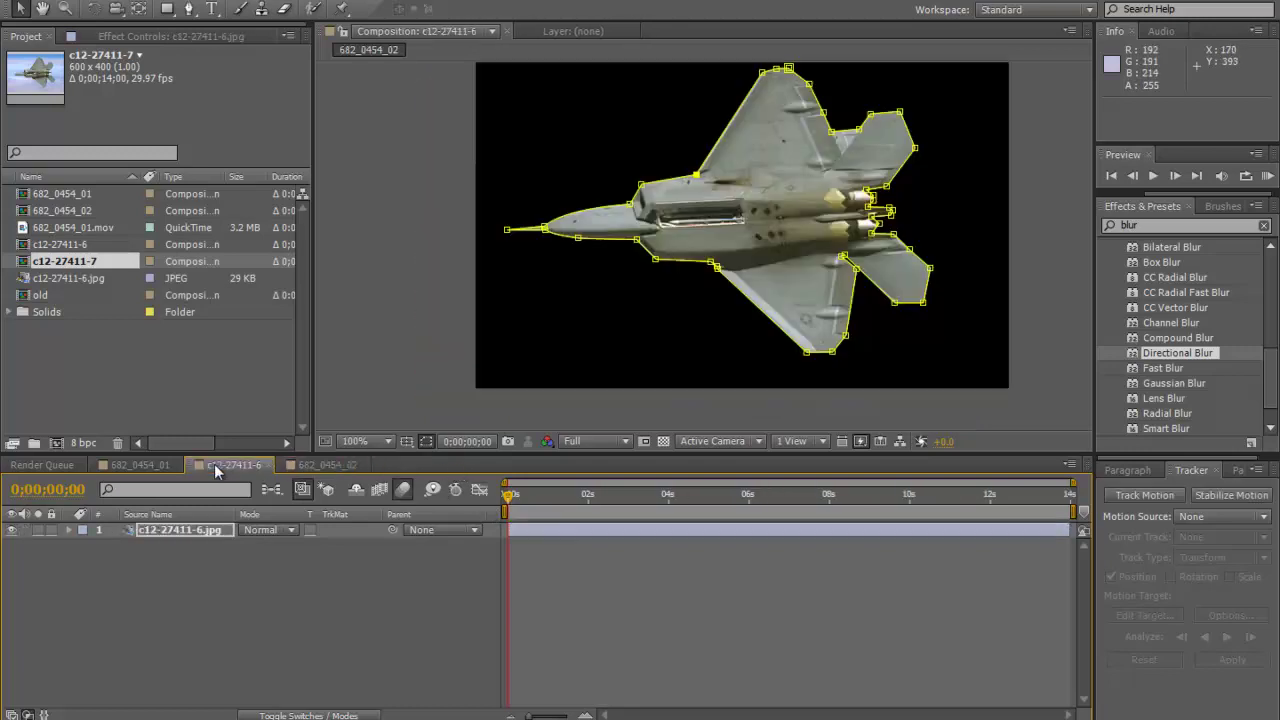
left_click(327, 465)
left_click_drag(57, 265, 190, 522)
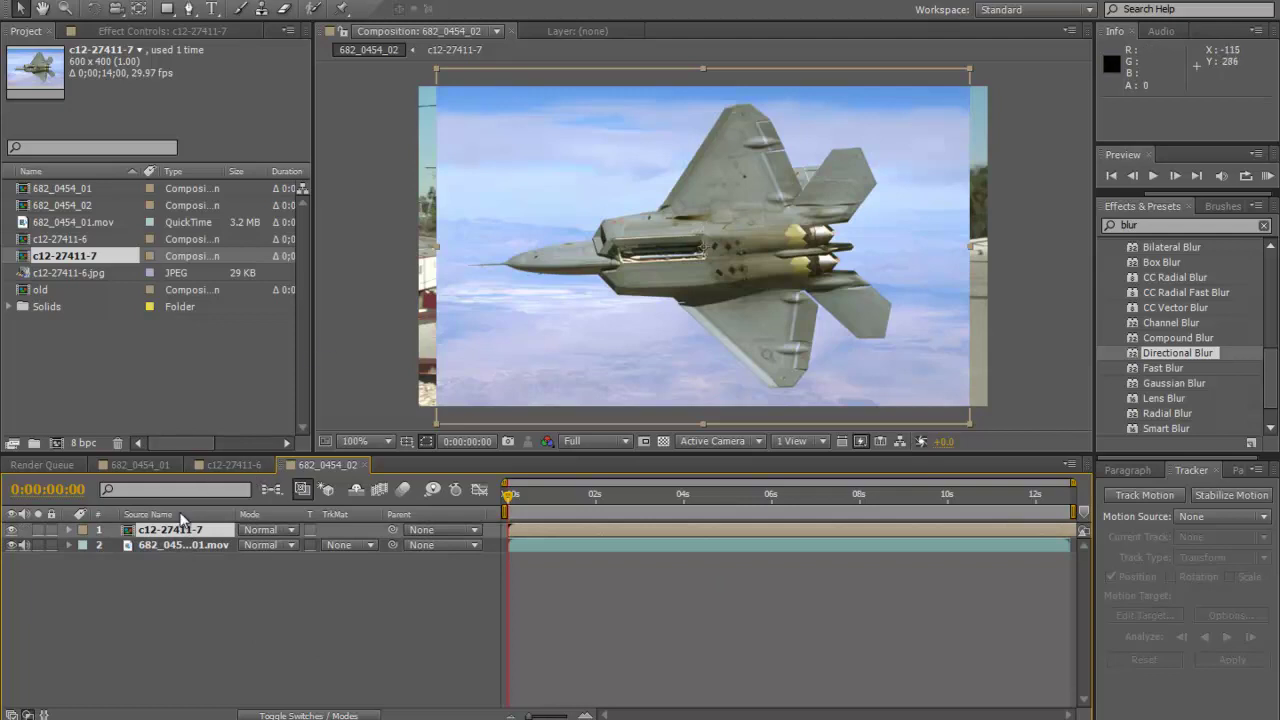
key("Delete")
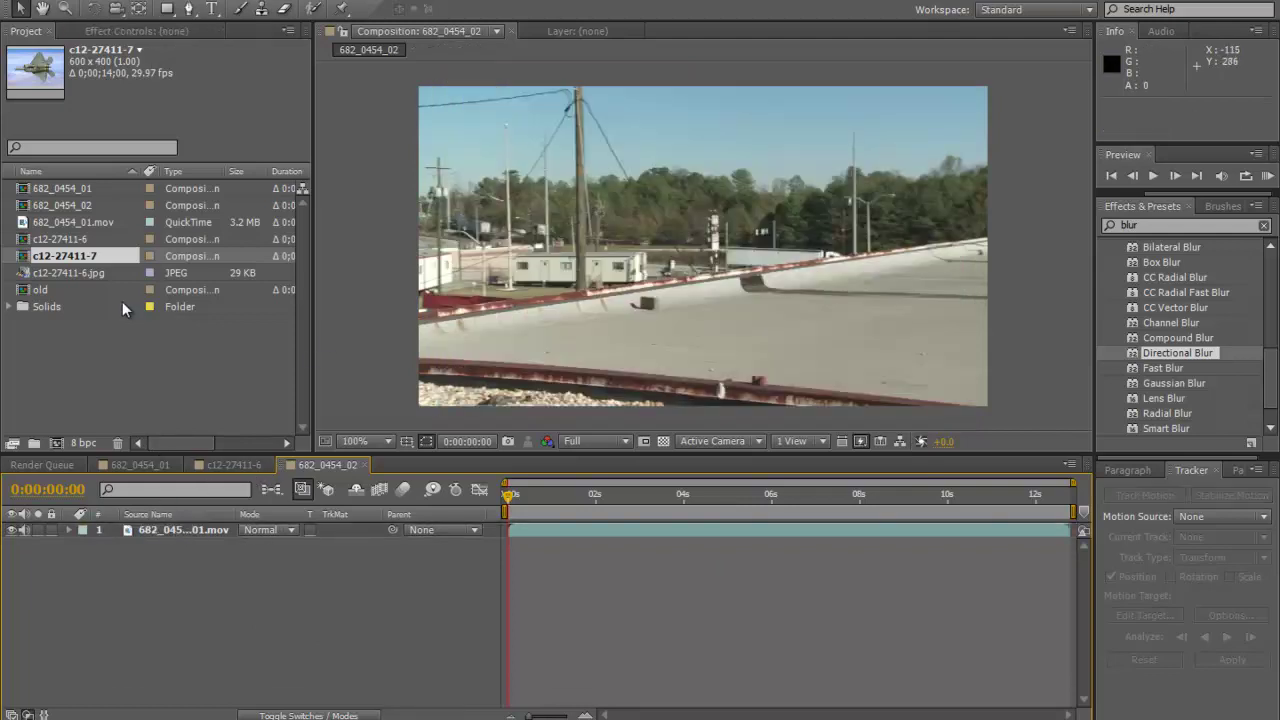
left_click(70, 262)
key("Delete")
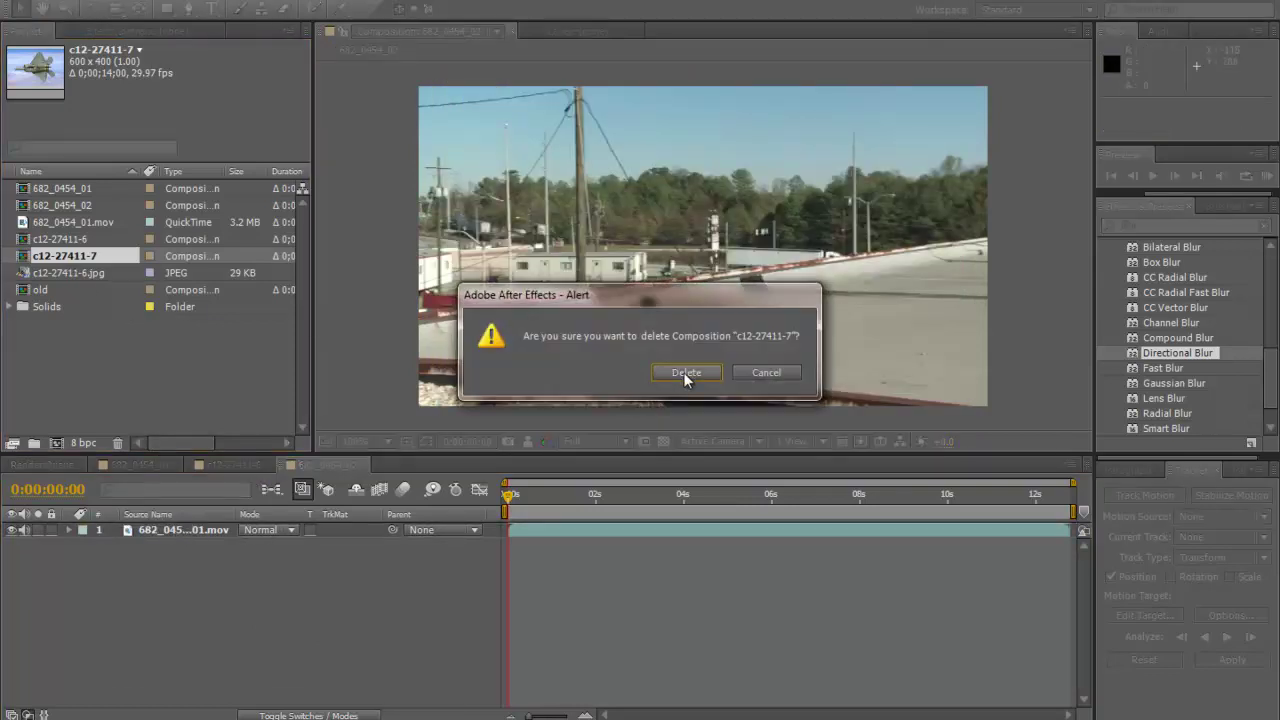
left_click(685, 372)
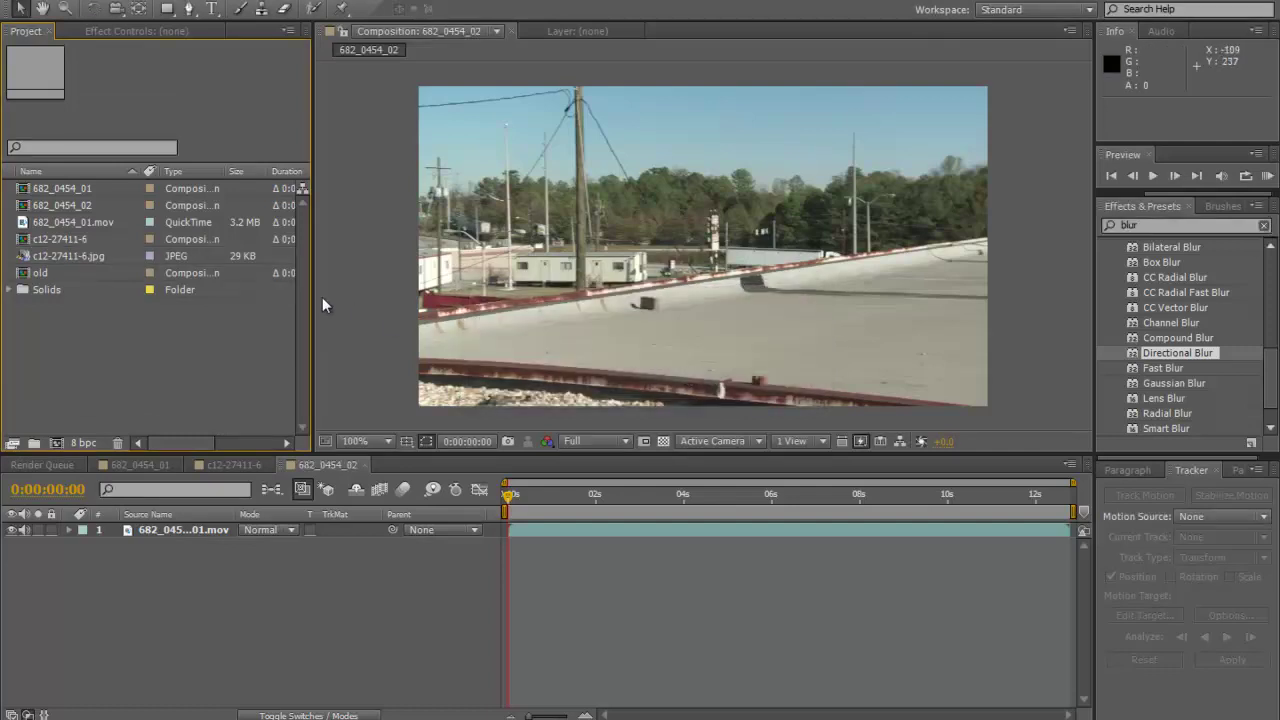
- Add the masked jet composition c12-27411-6 above the footage in 682_0454_02 and scrub the opening frames
left_click(73, 238)
left_click_drag(63, 245, 126, 535)
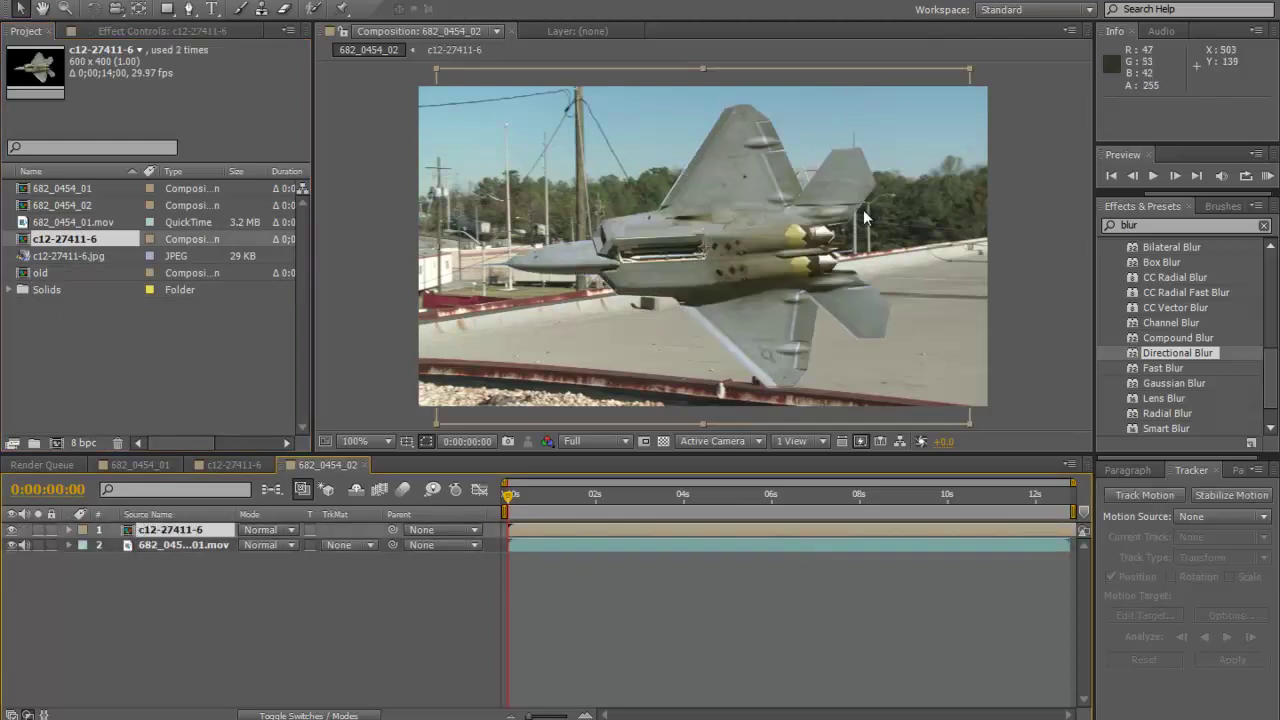
left_click_drag(510, 500, 448, 496)
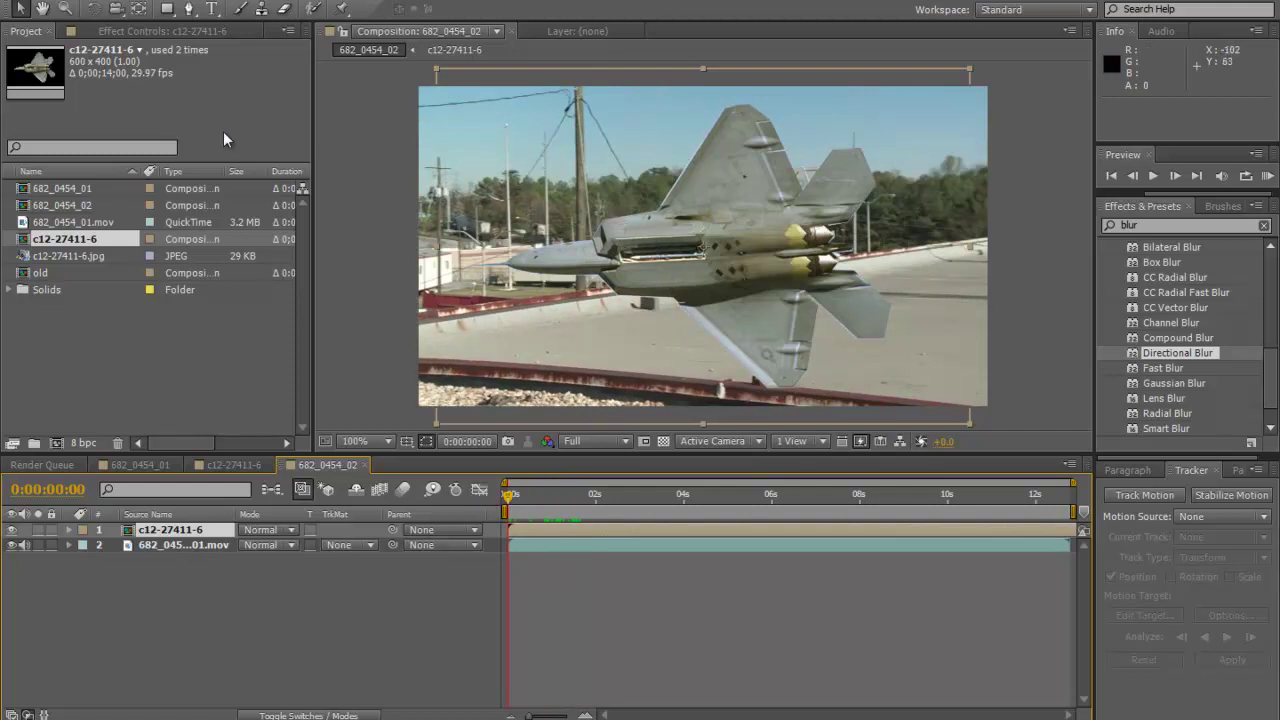
mouse_move(510, 500)
left_mouse_down()
mouse_move(571, 503)
mouse_move(514, 503)
mouse_move(566, 522)
mouse_move(509, 505)
mouse_move(527, 505)
left_mouse_up()
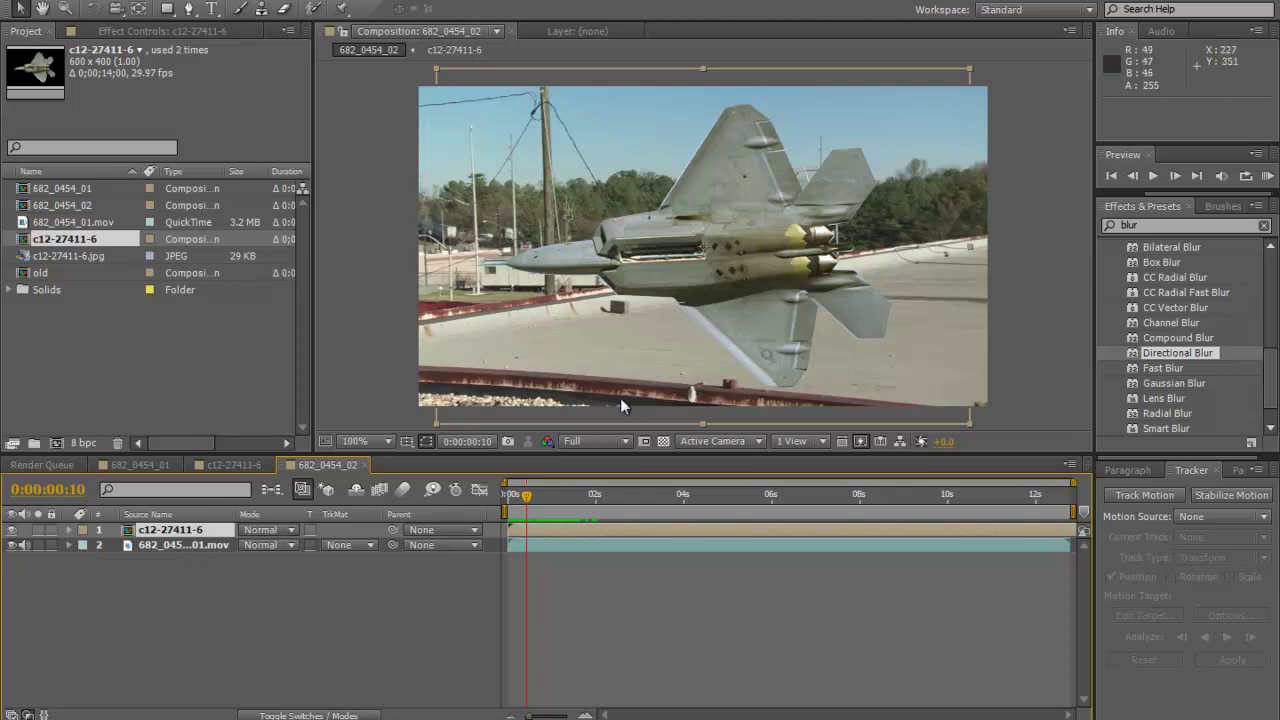
left_click_drag(530, 505, 507, 497)
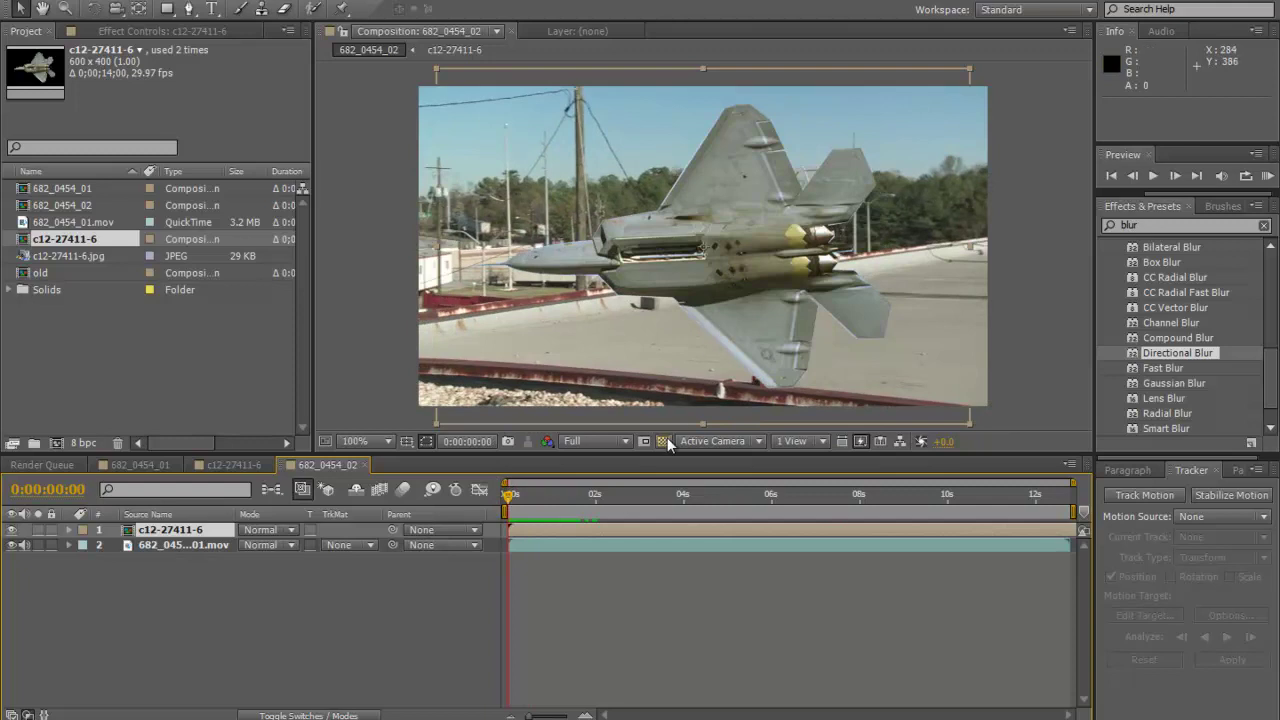
mouse_move(510, 500)
left_mouse_down()
mouse_move(551, 498)
mouse_move(496, 510)
left_mouse_up()
- Hide the jet layer and add a null object beneath the 682_0454_01.mov layer
left_click(11, 530)
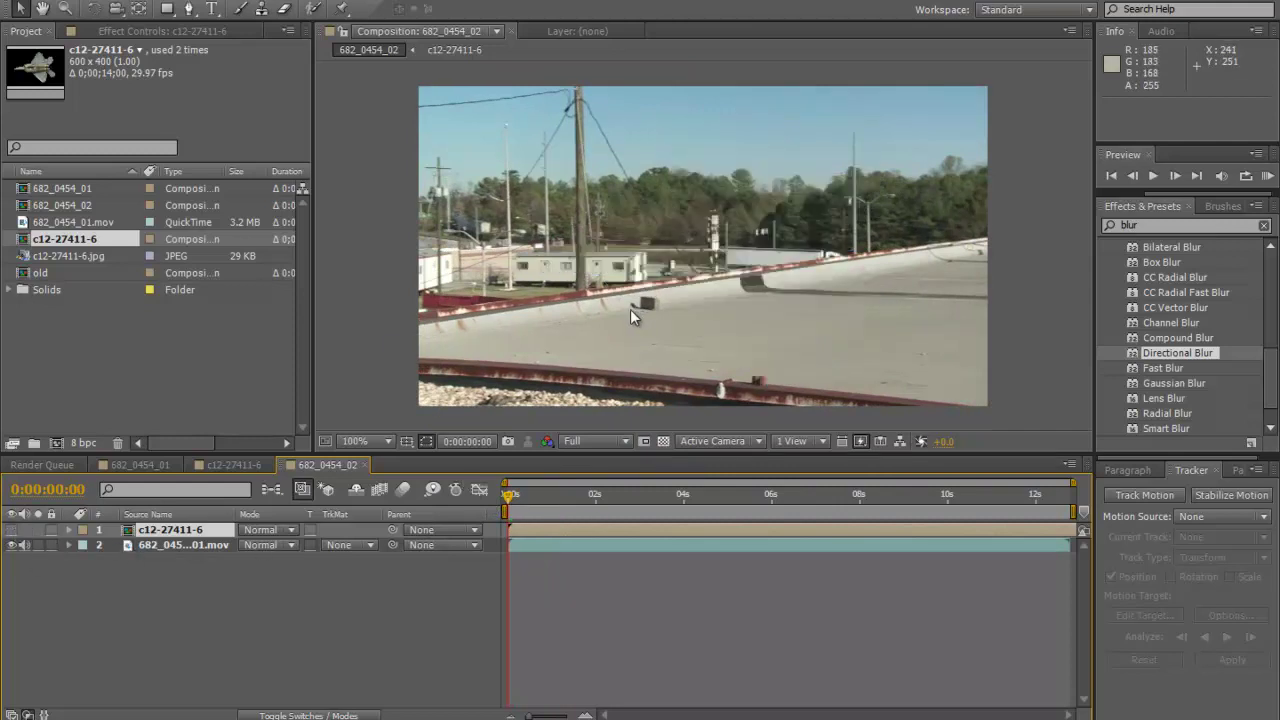
left_click(150, 546)
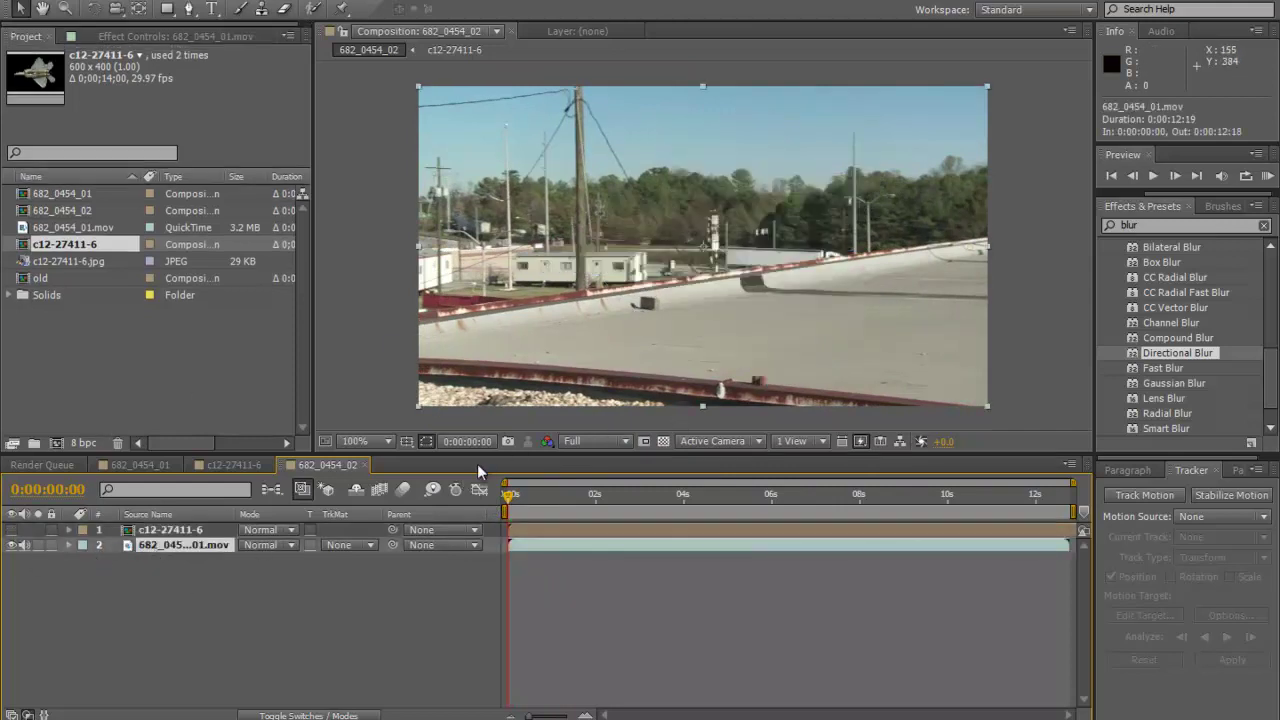
left_click(166, 4)
mouse_move(197, 10)
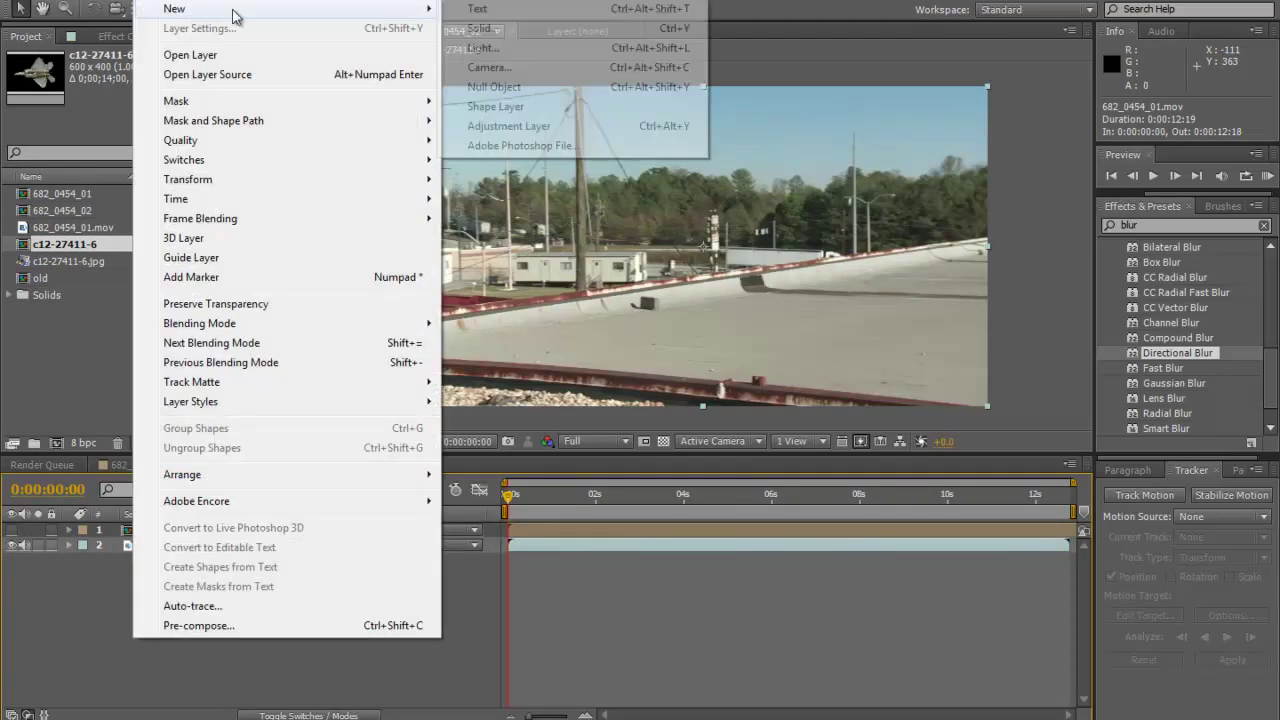
left_click(580, 90)
left_click_drag(155, 530, 165, 615)
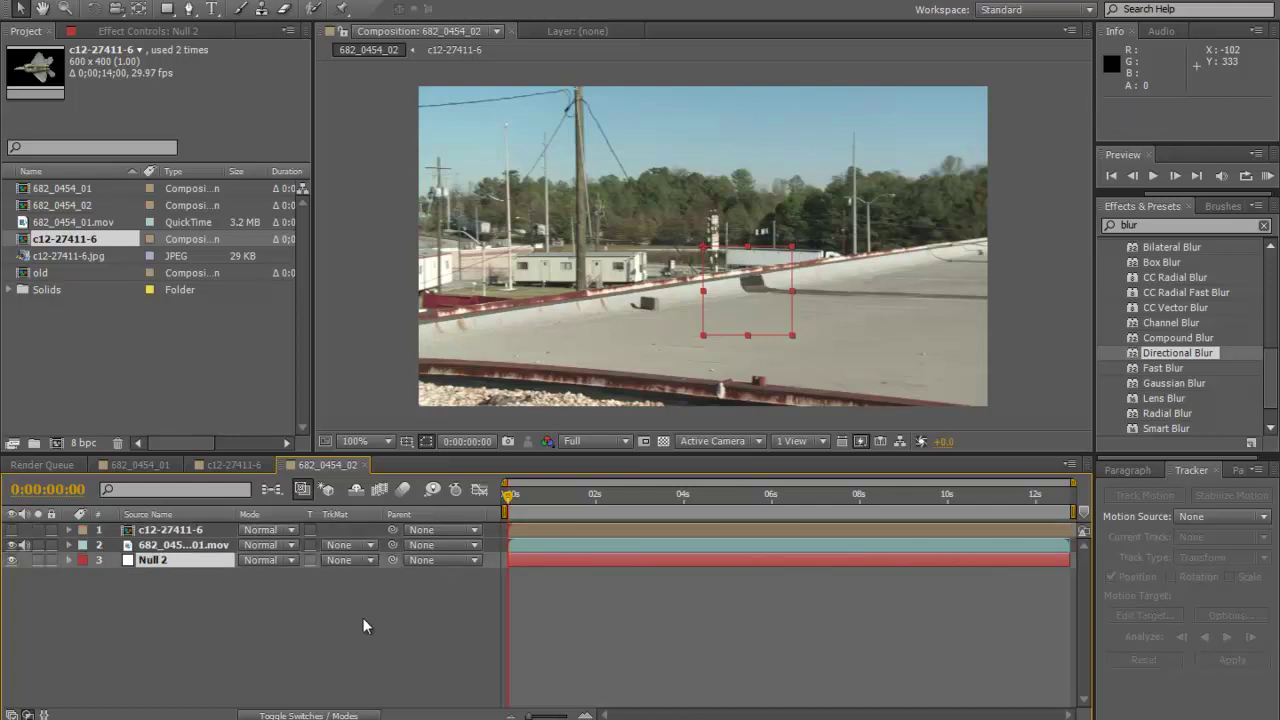
- Start motion tracking on the 682_0454_01.mov layer and place the track point over the small white signs against the dark trees
left_click(160, 545)
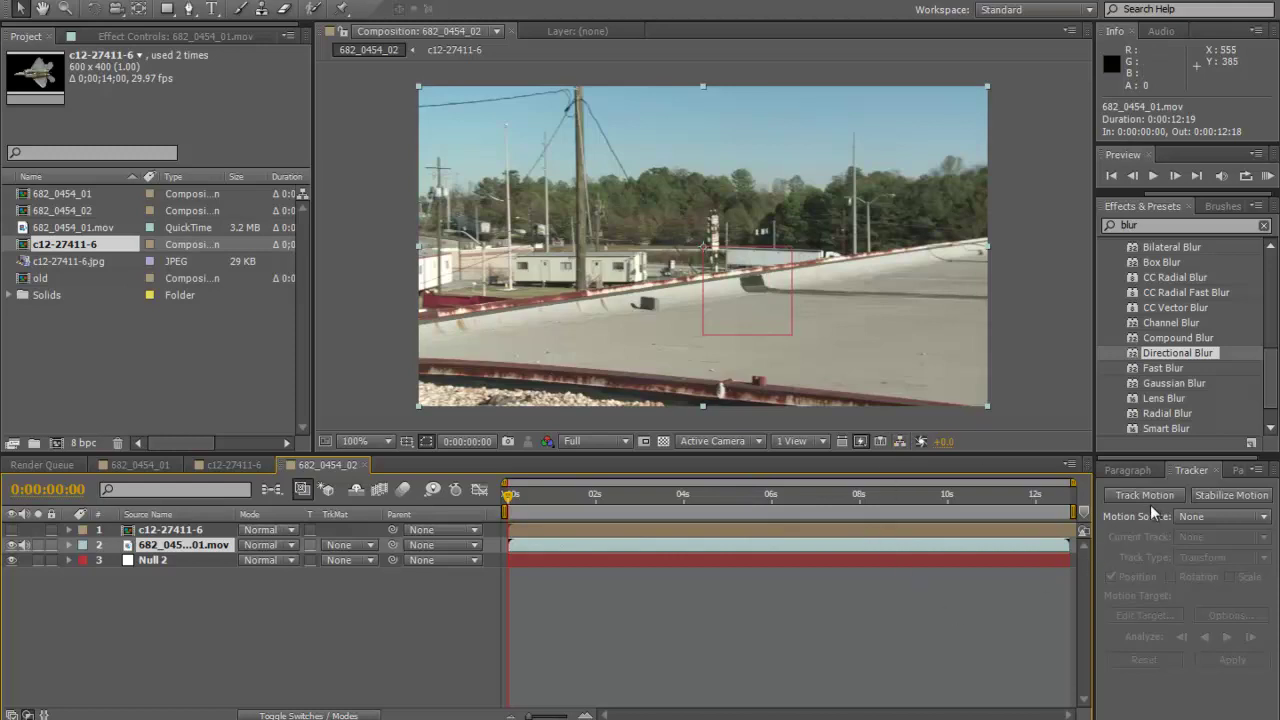
left_click(1148, 500)
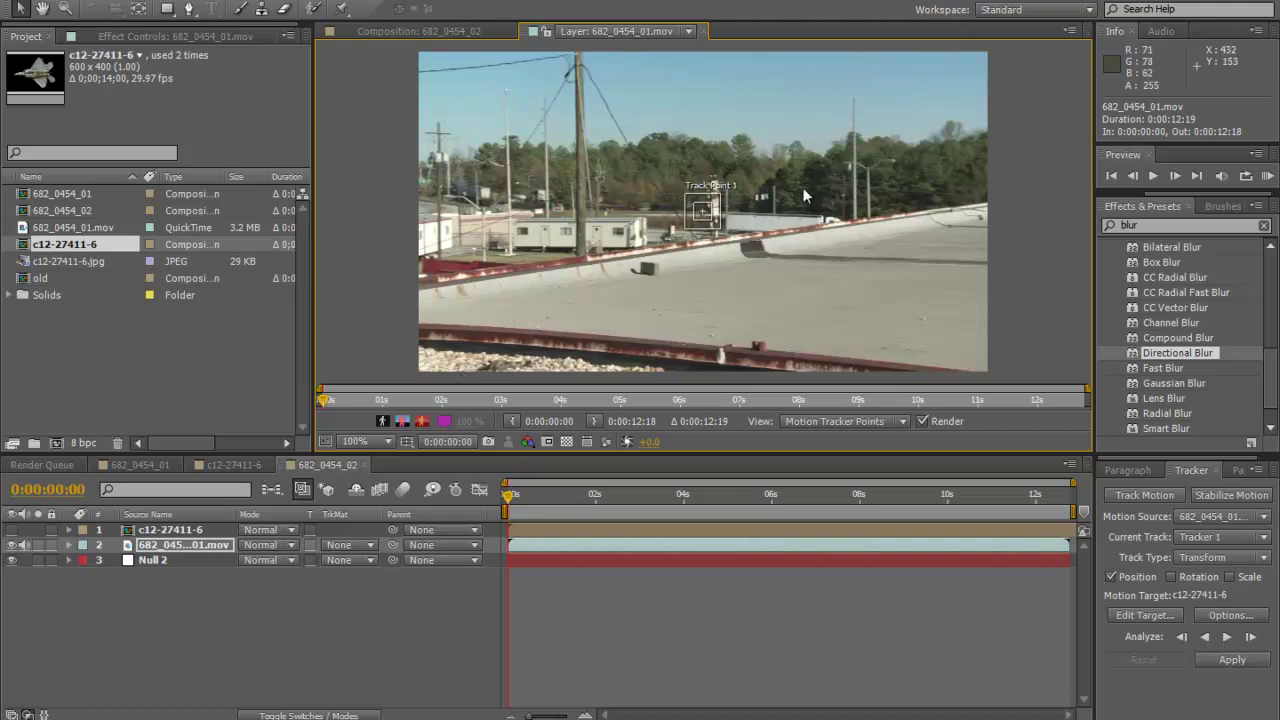
left_click_drag(780, 194, 736, 214)
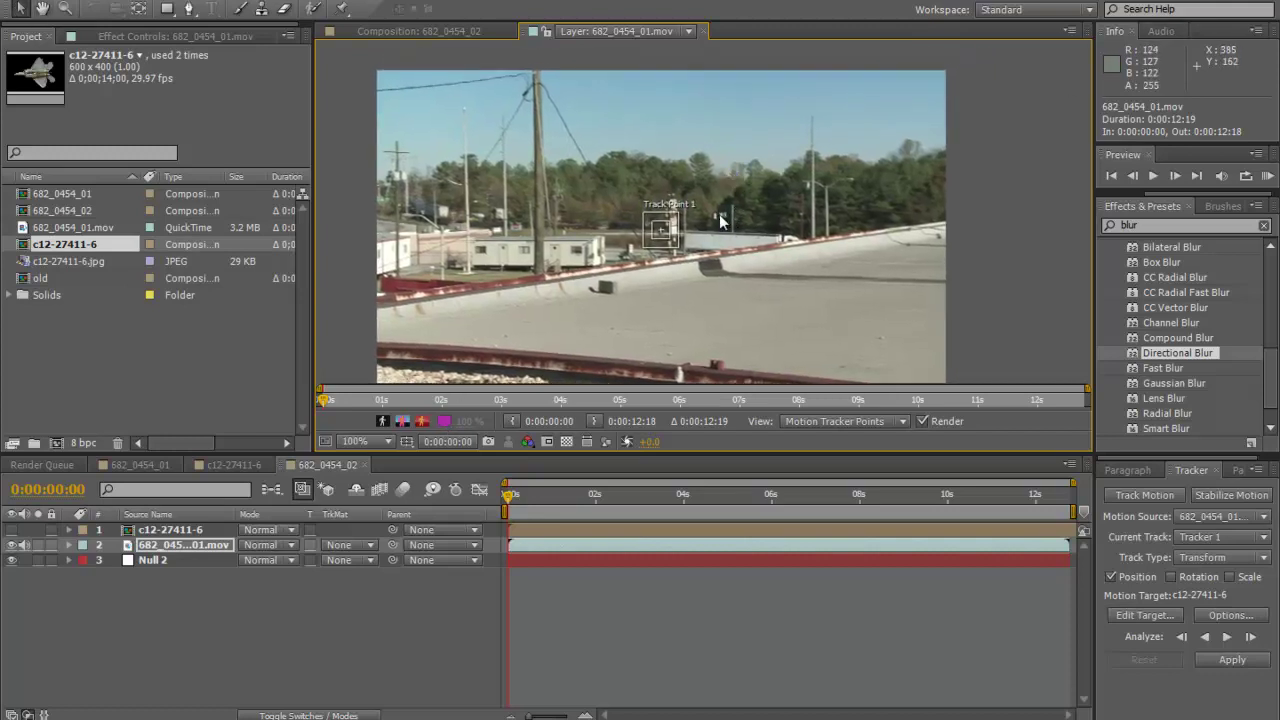
scroll(743, 214, "up", 4)
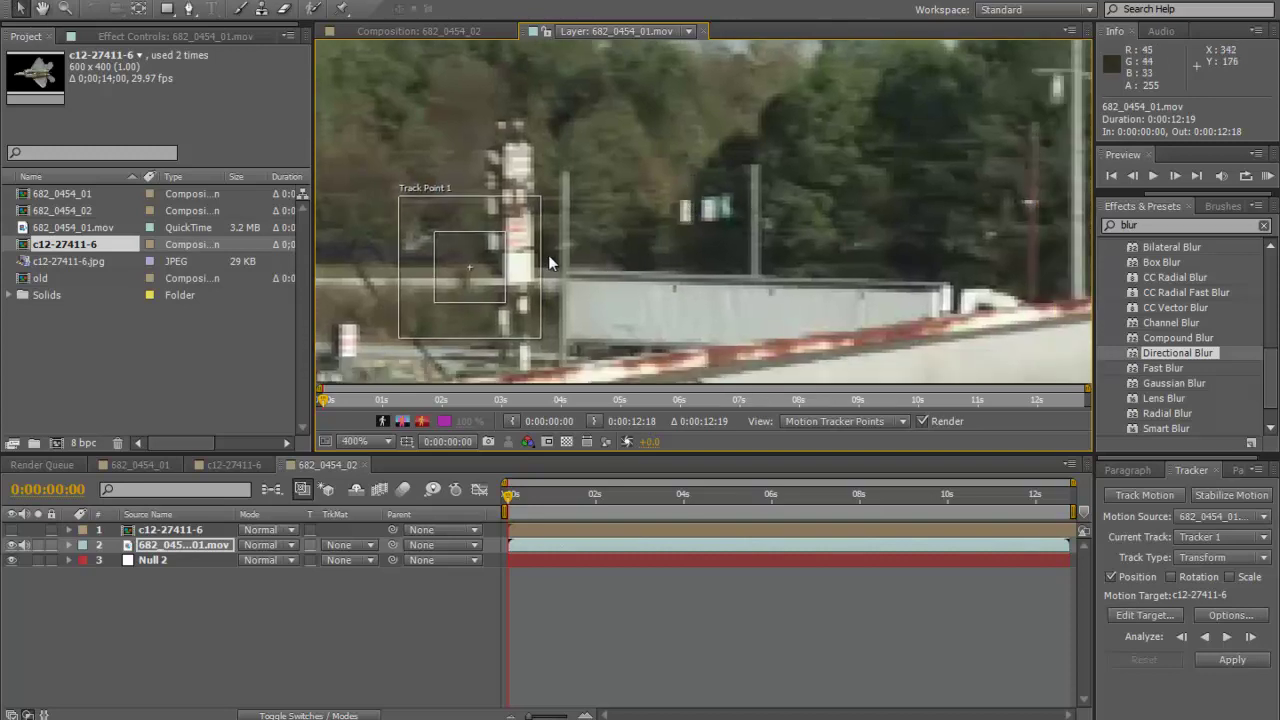
left_click_drag(480, 290, 717, 230)
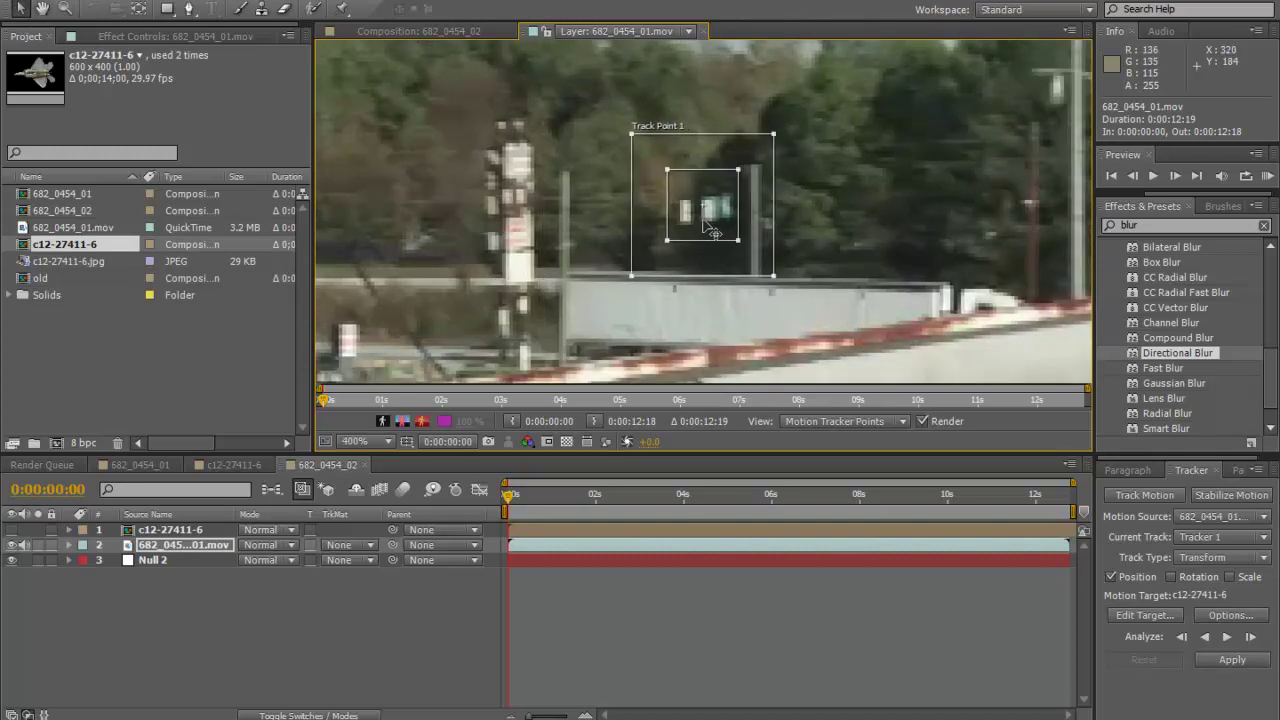
scroll(652, 260, "down", 4)
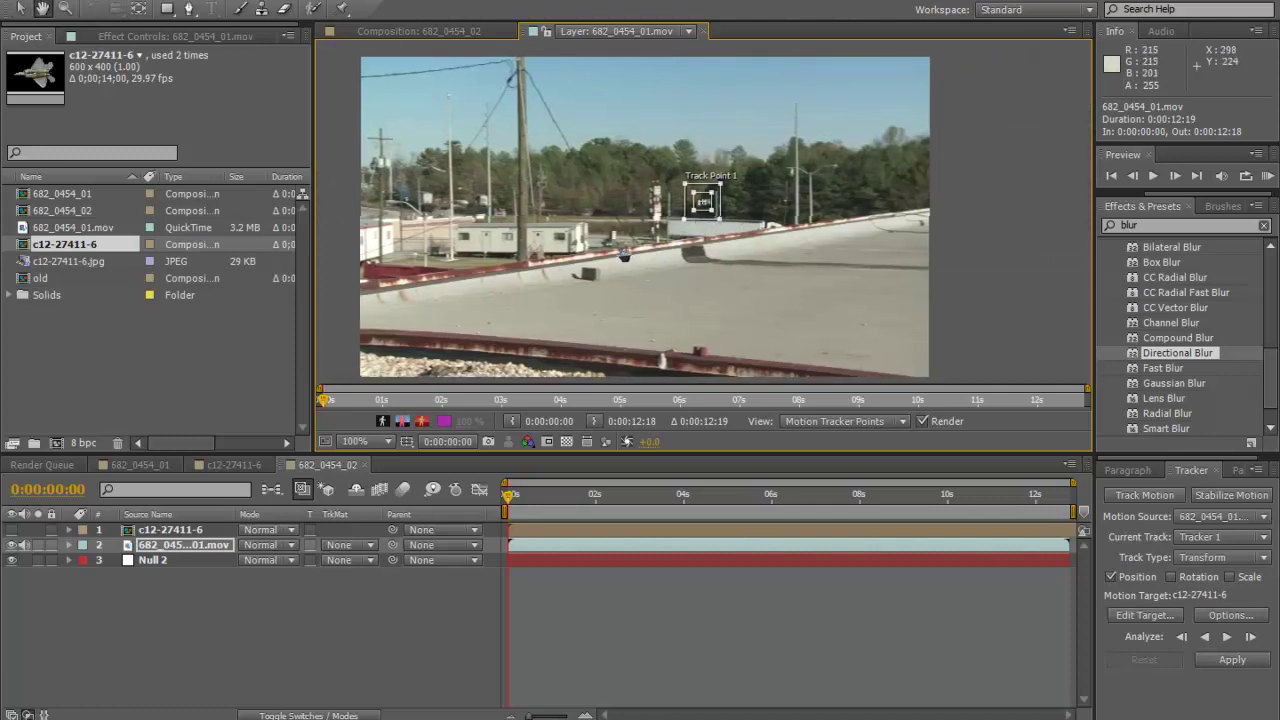
- Analyze the track point's motion forward from the first frame and stop at 0:00:02:00
mouse_move(507, 505)
left_mouse_down()
mouse_move(617, 501)
mouse_move(508, 501)
left_mouse_up()
left_click(1228, 636)
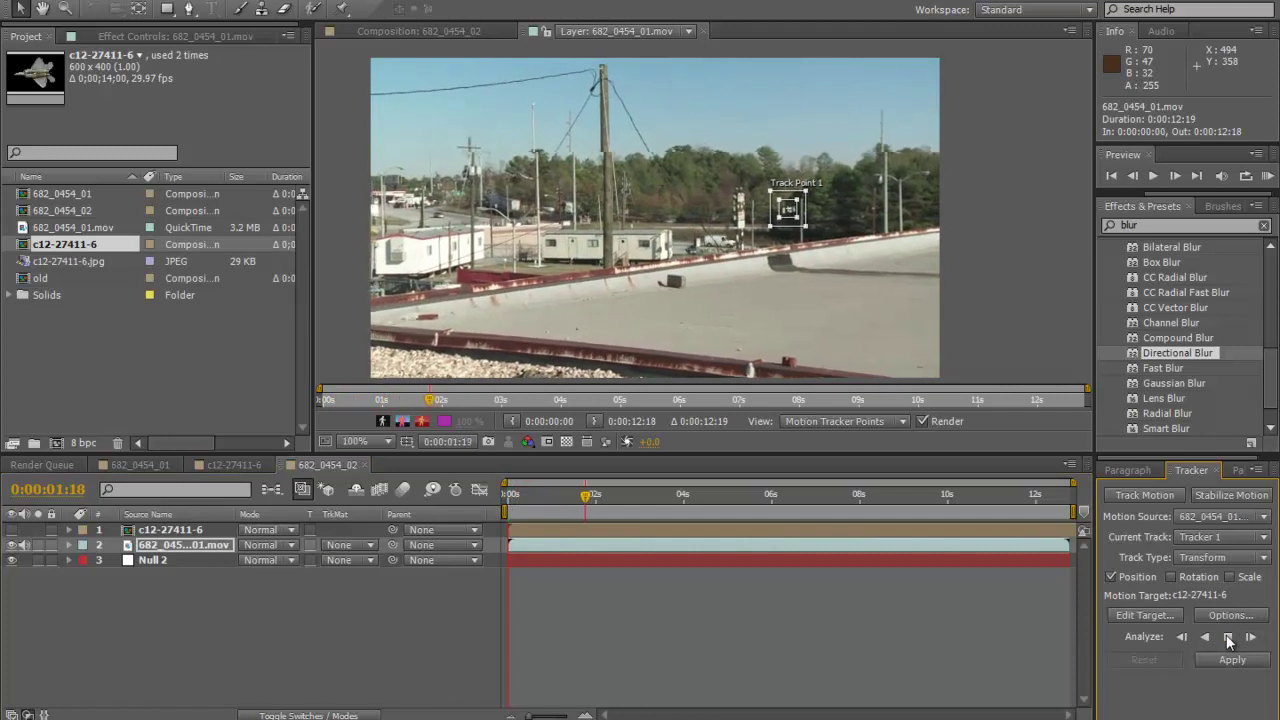
left_click(1228, 638)
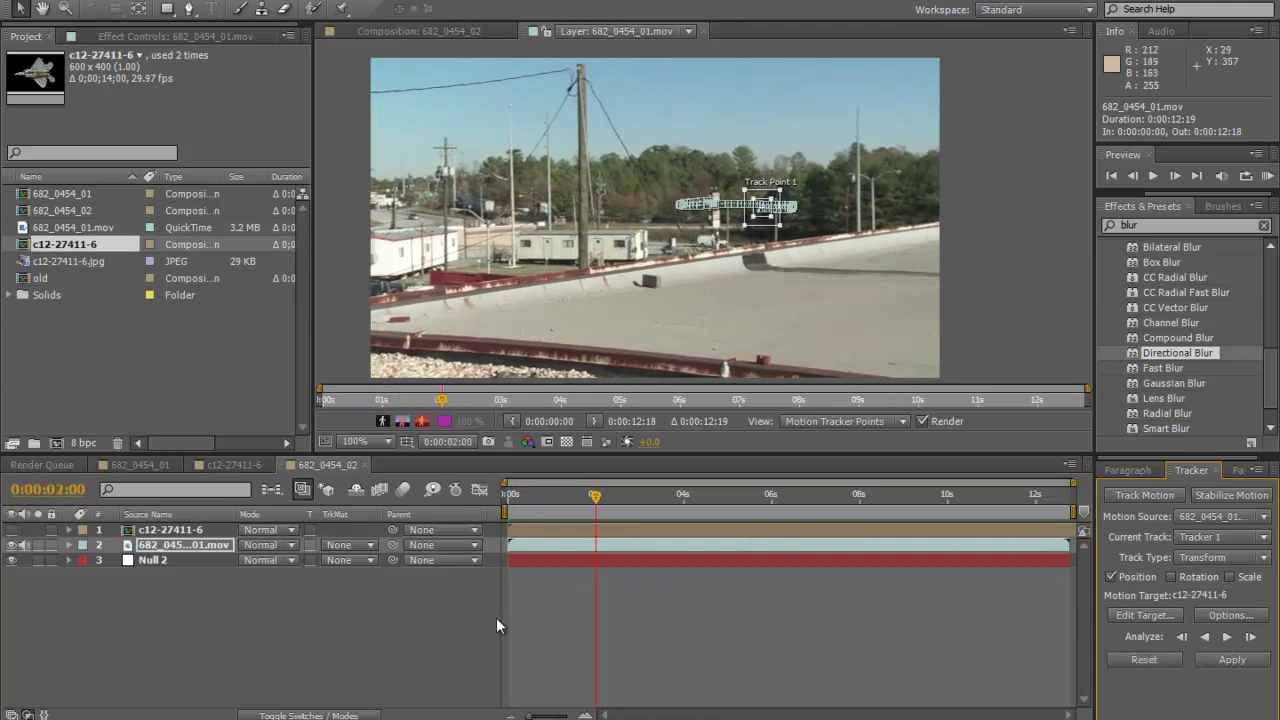
- Set the tracker's motion target to Null 2 and apply the tracked motion in X and Y
left_click(1142, 615)
left_click(700, 325)
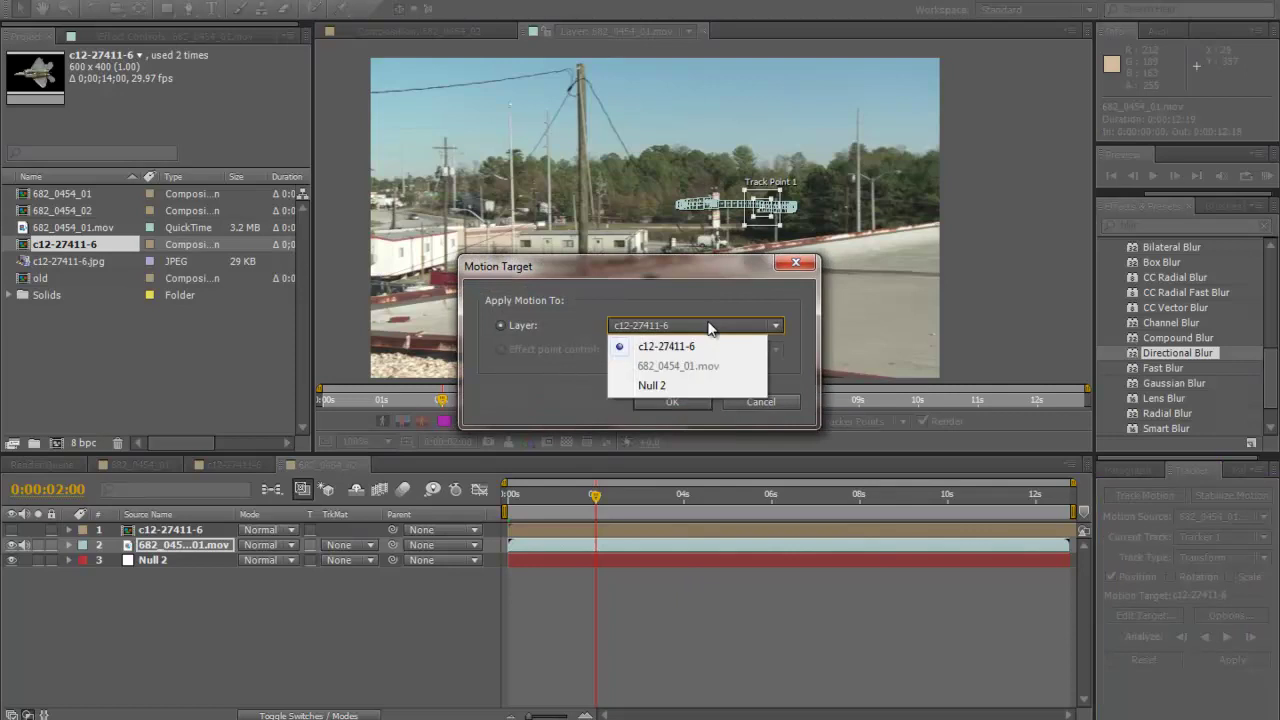
left_click(665, 388)
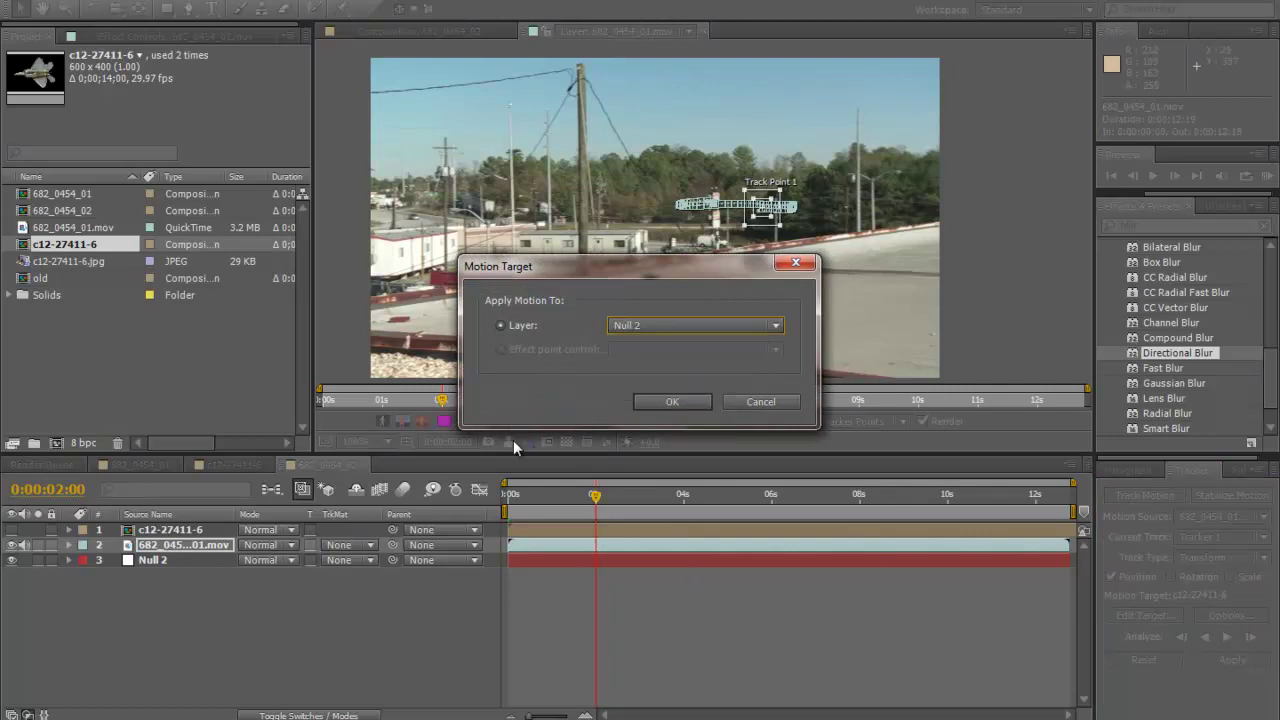
left_click(650, 401)
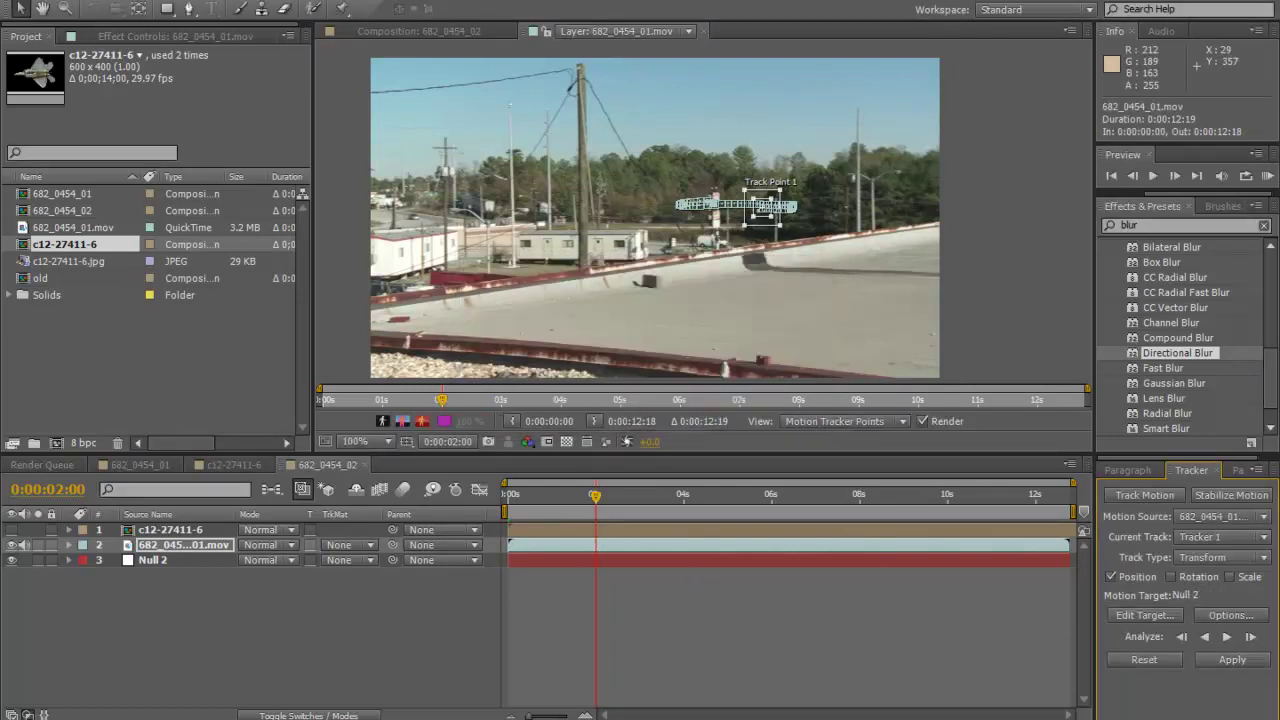
left_click(1234, 660)
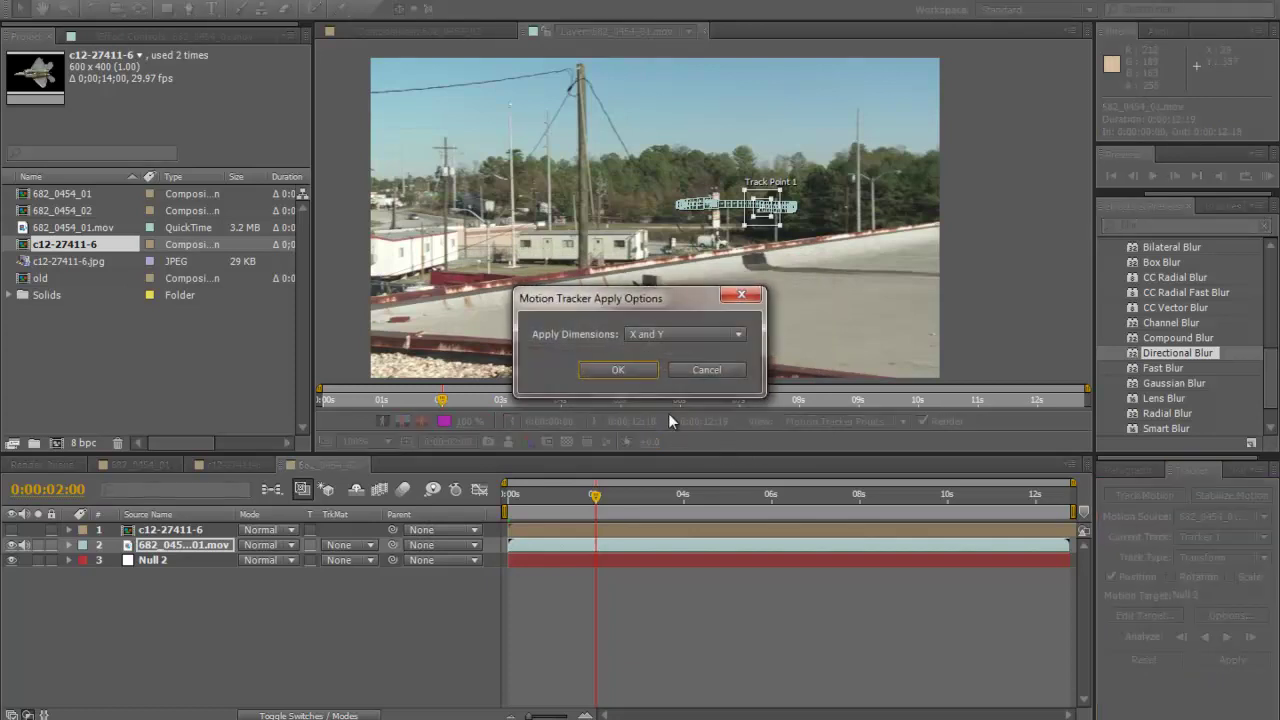
left_click(619, 370)
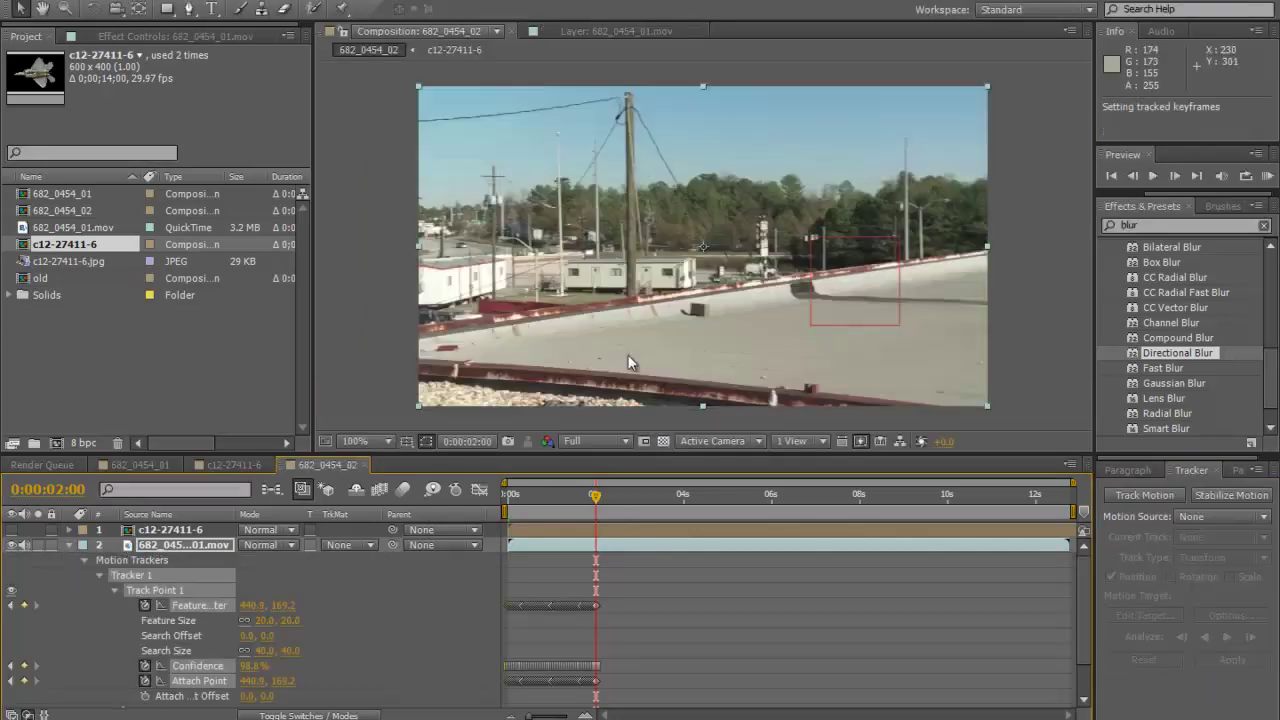
left_click(68, 544)
- Show the c12-27411-6 layer at the first frame, shrink the jet and park it just beyond the frame's right edge at about 697, 36
left_click(148, 558)
left_click(175, 530)
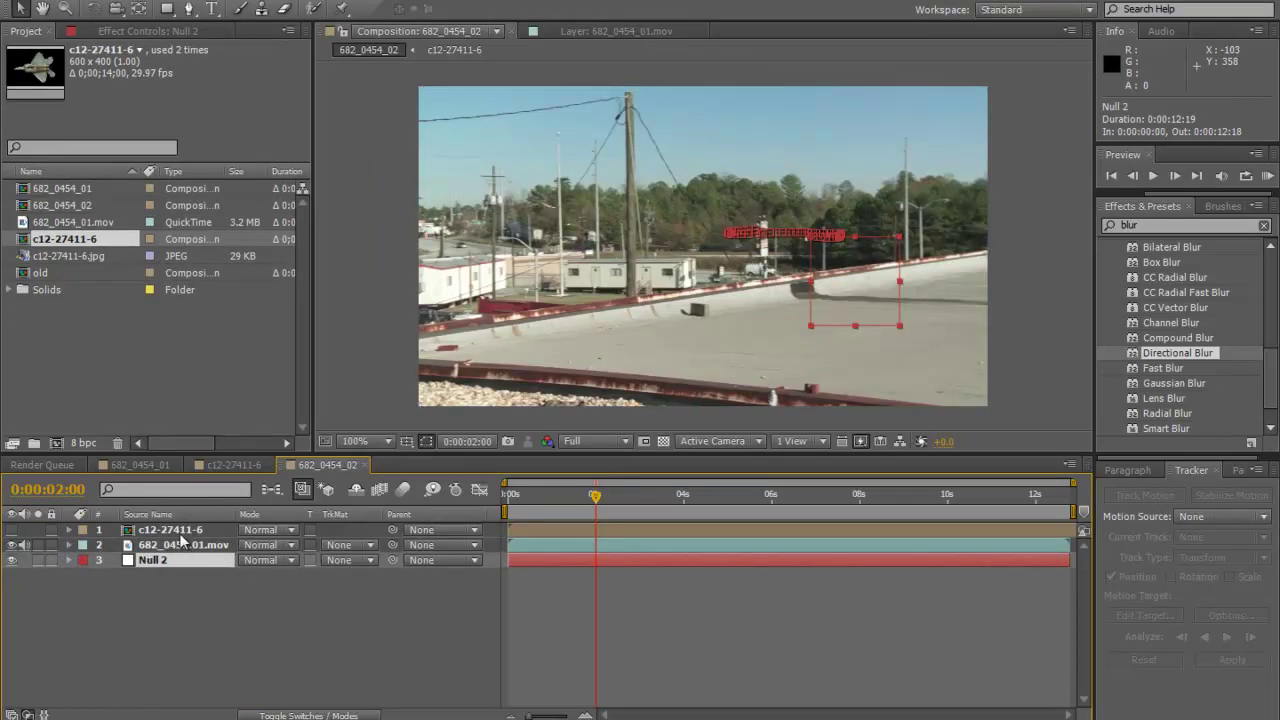
left_click_drag(597, 496, 472, 495)
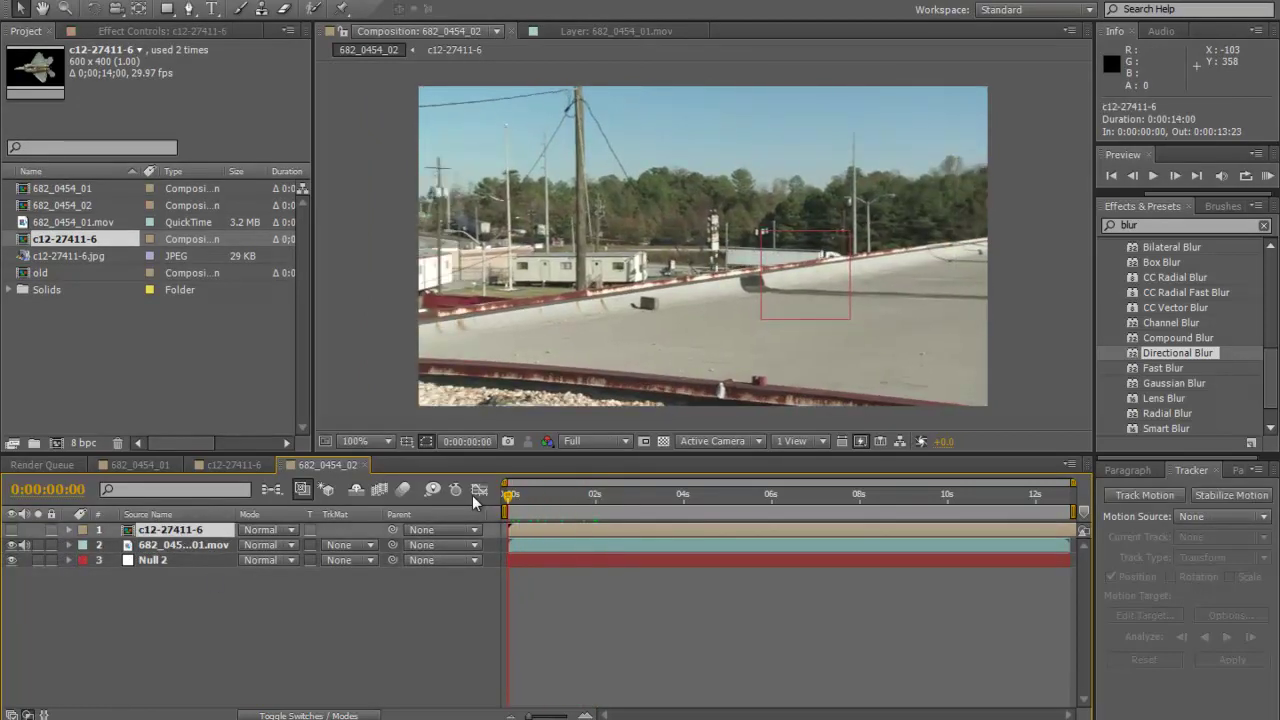
left_click(11, 529)
left_click(643, 251)
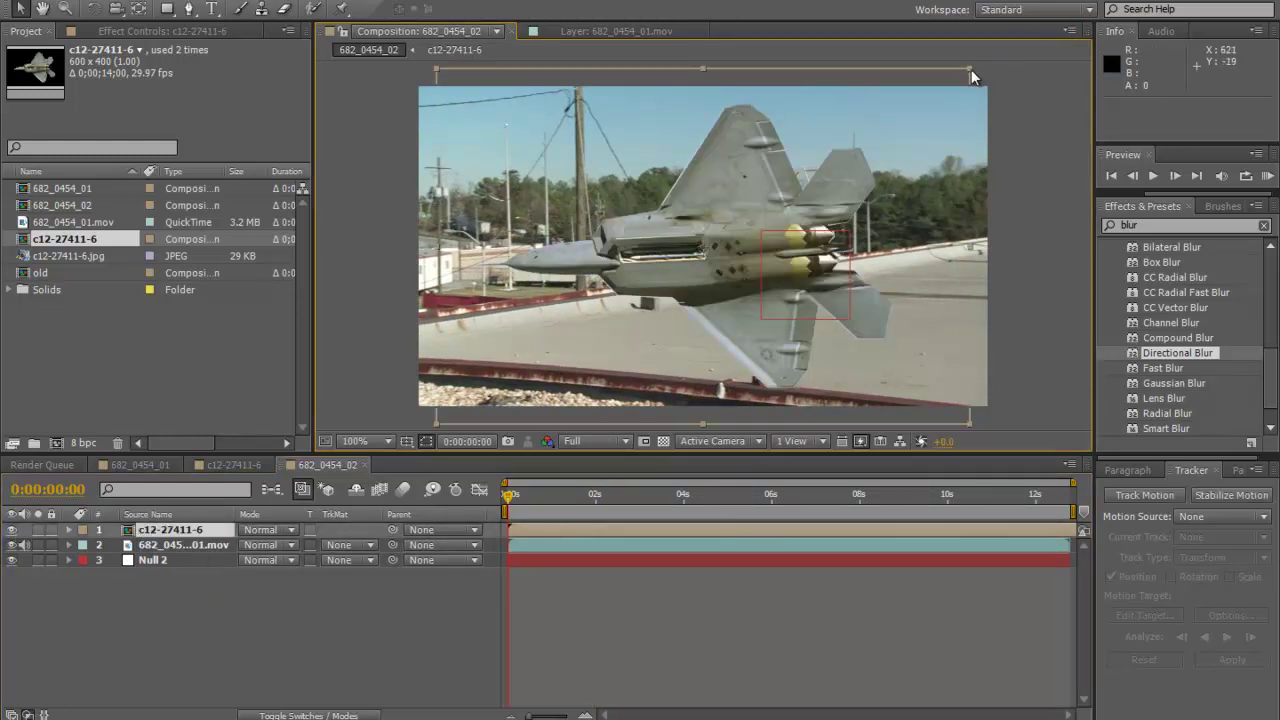
left_click_drag(970, 69, 852, 123)
left_click_drag(908, 80, 886, 89)
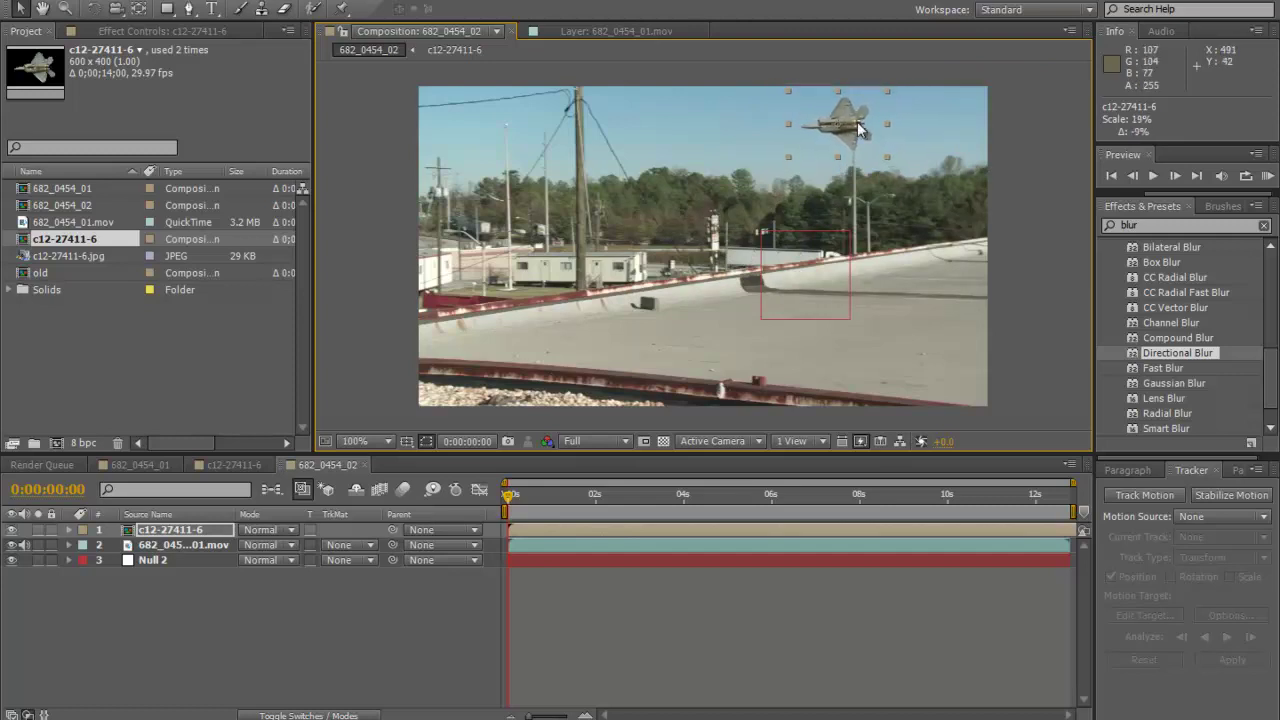
left_click_drag(846, 140, 804, 148)
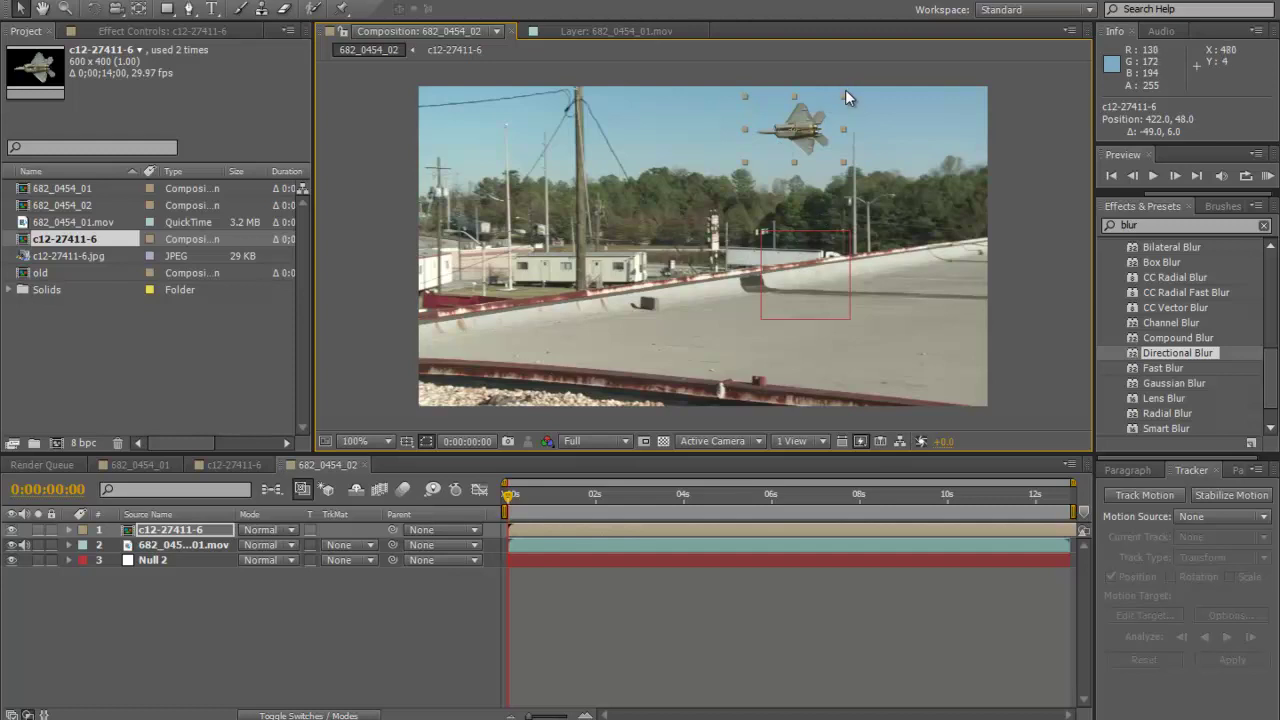
left_click_drag(843, 96, 1044, 129)
- Keyframe the jet's position from the first frame to about -129, 48, beyond the frame's left edge, within the first second
left_click_drag(509, 496, 540, 500)
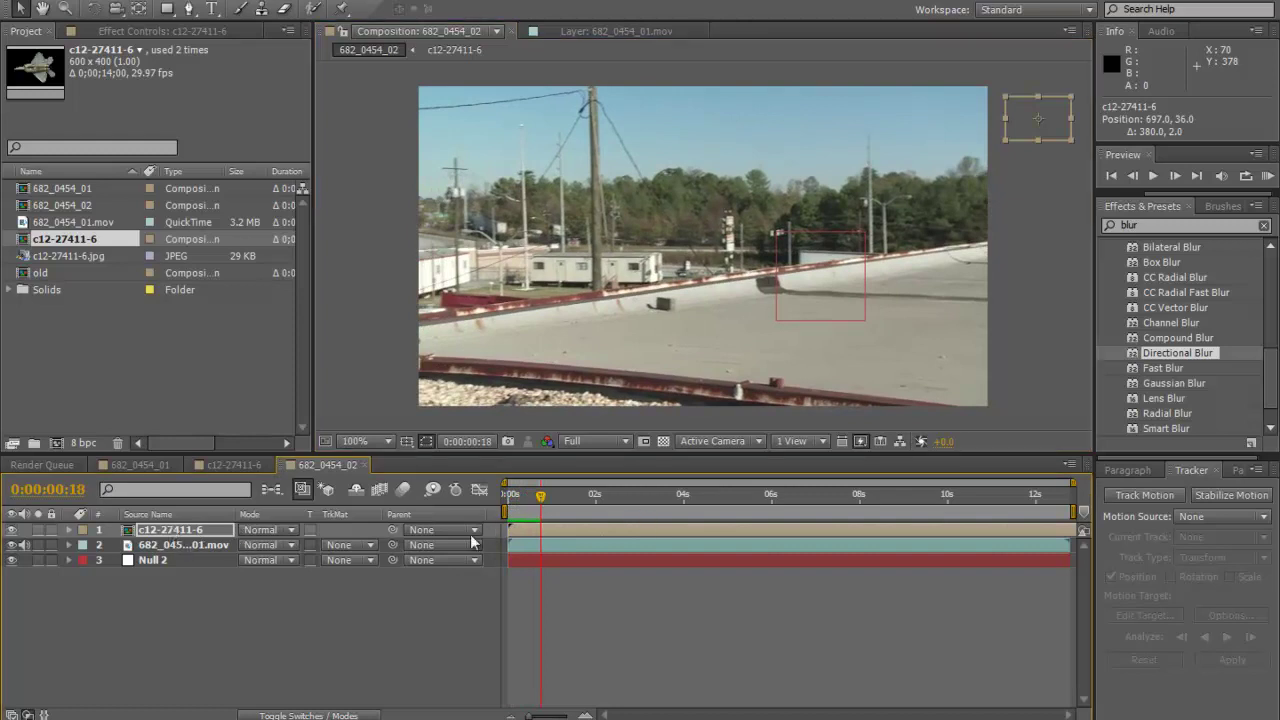
key("alt+shift+p")
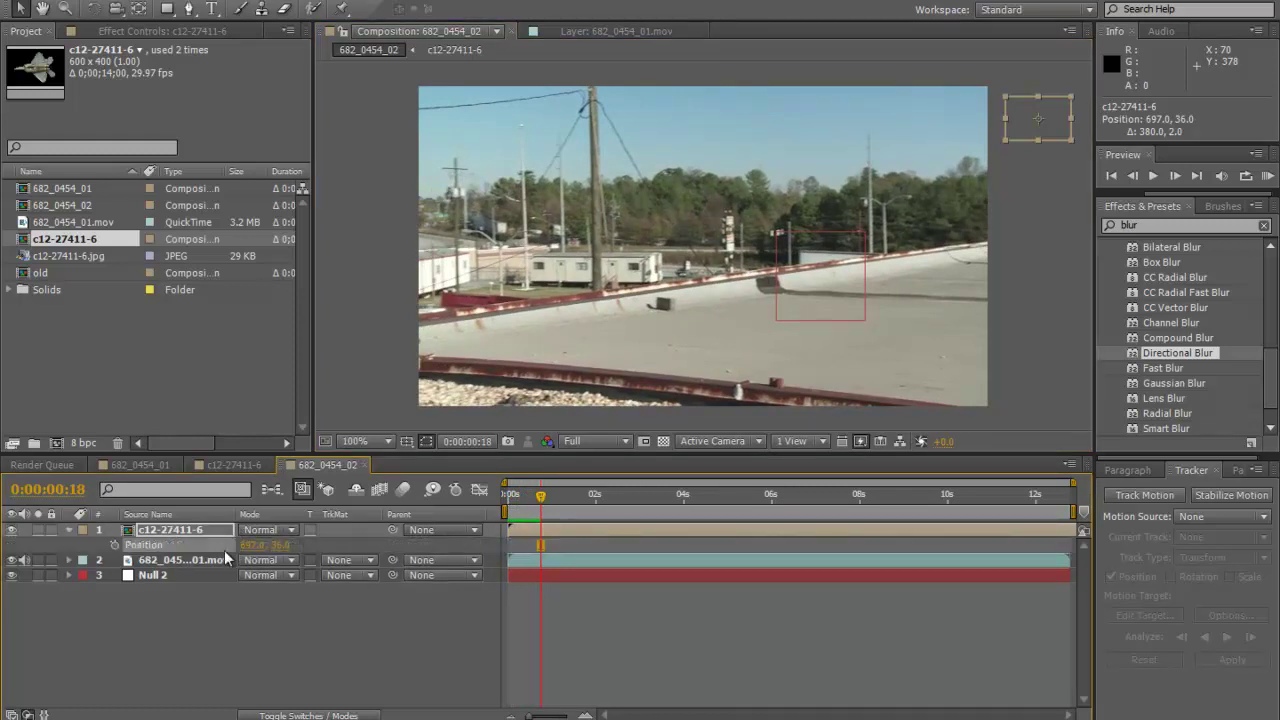
key("Home")
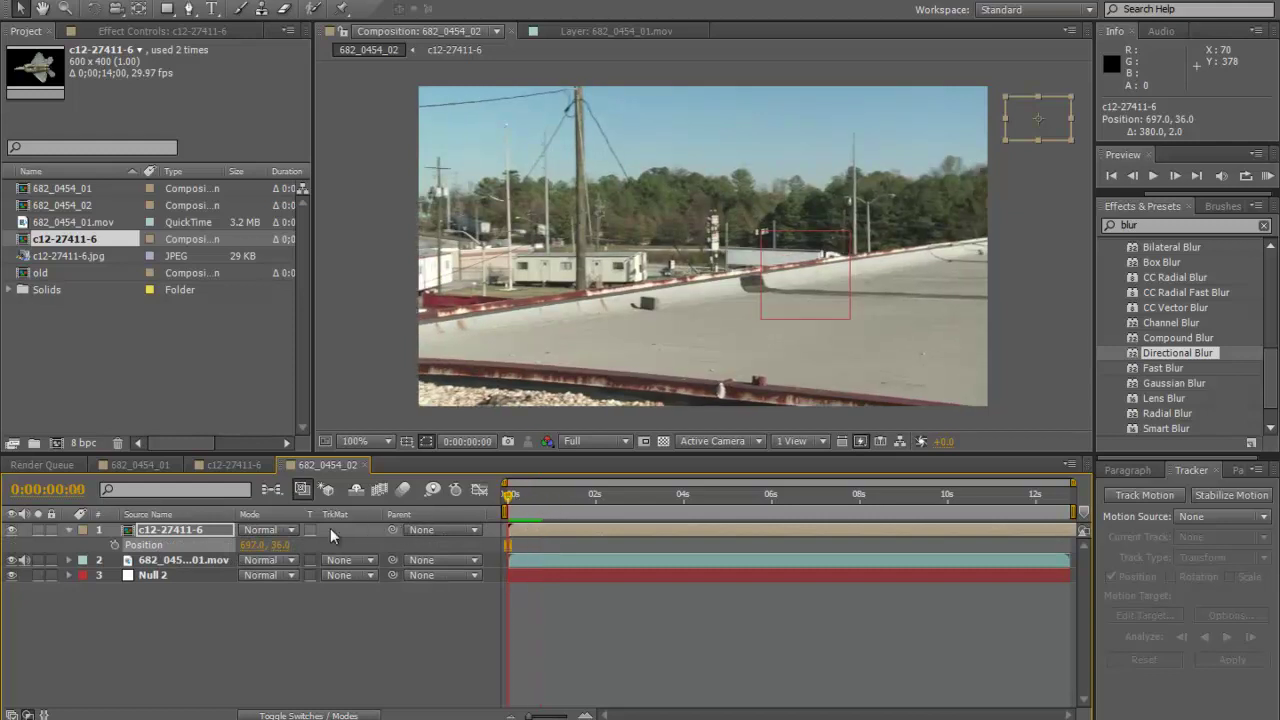
left_click(113, 545)
left_click_drag(510, 496, 537, 503)
left_click_drag(1044, 126, 313, 143)
- Play back the jet's flight across the sky from the first frame and return to the start
key("Home")
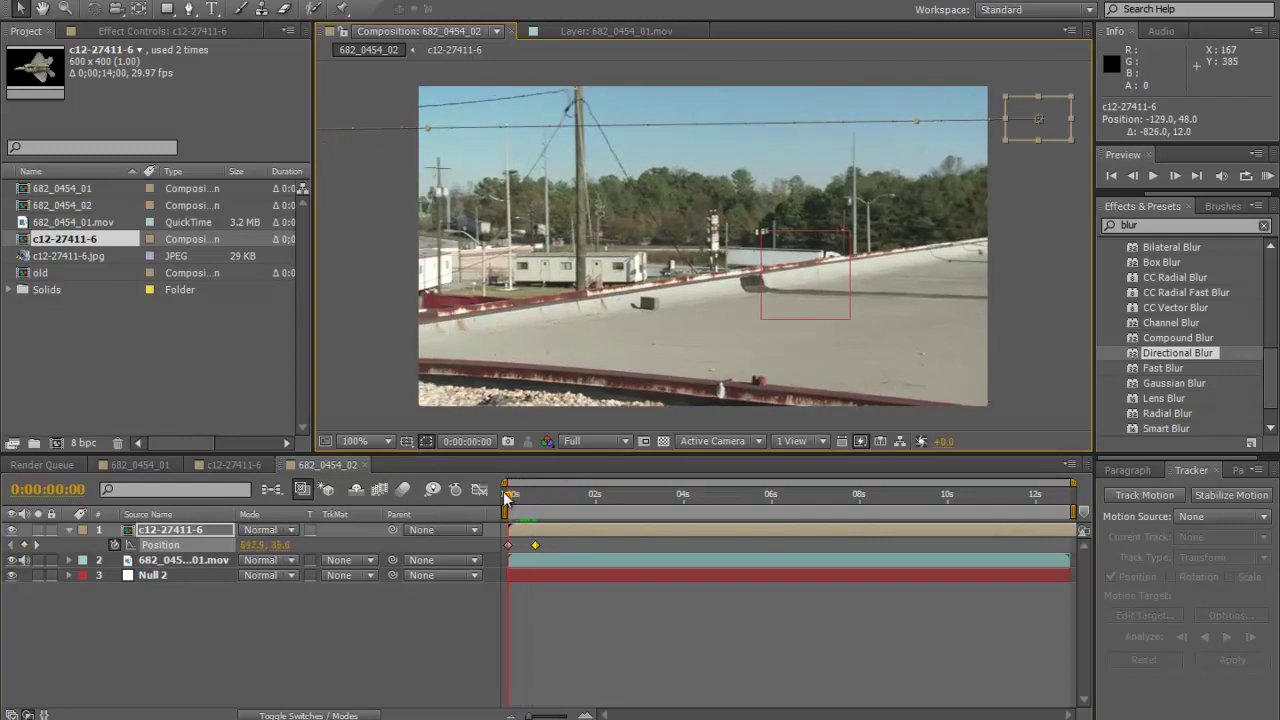
key("space")
key("space")
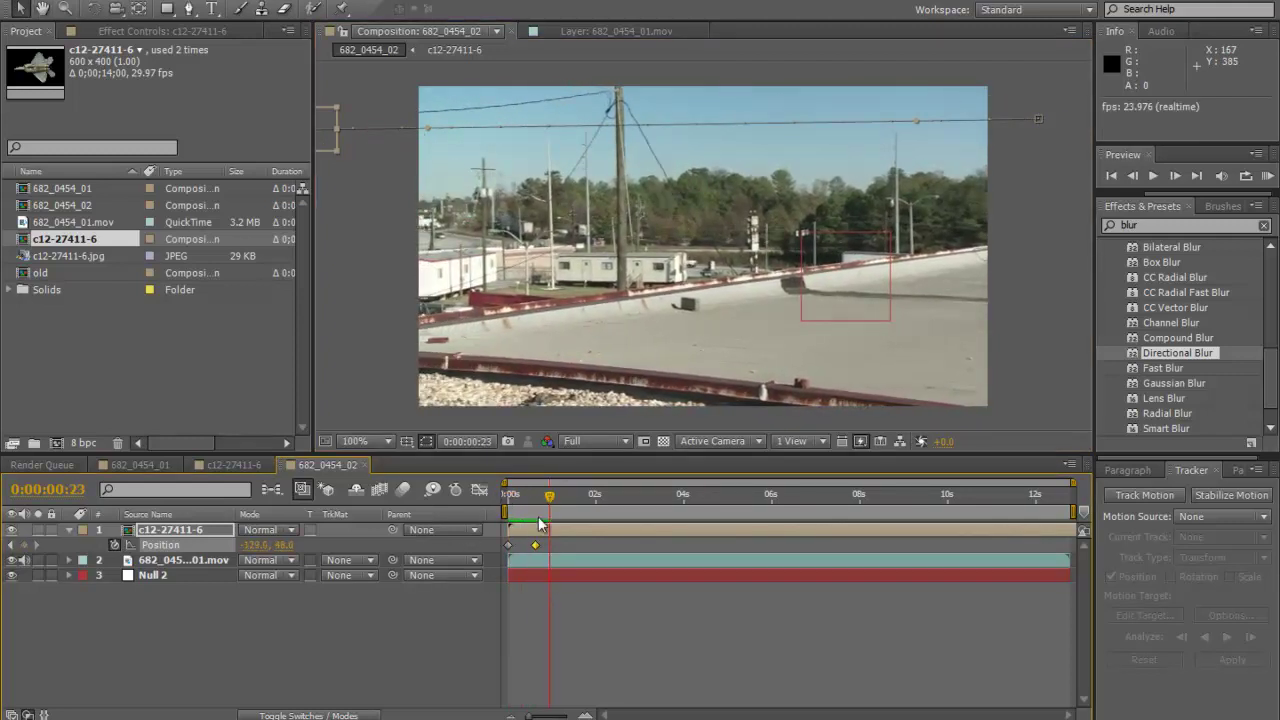
left_click_drag(556, 508, 482, 513)
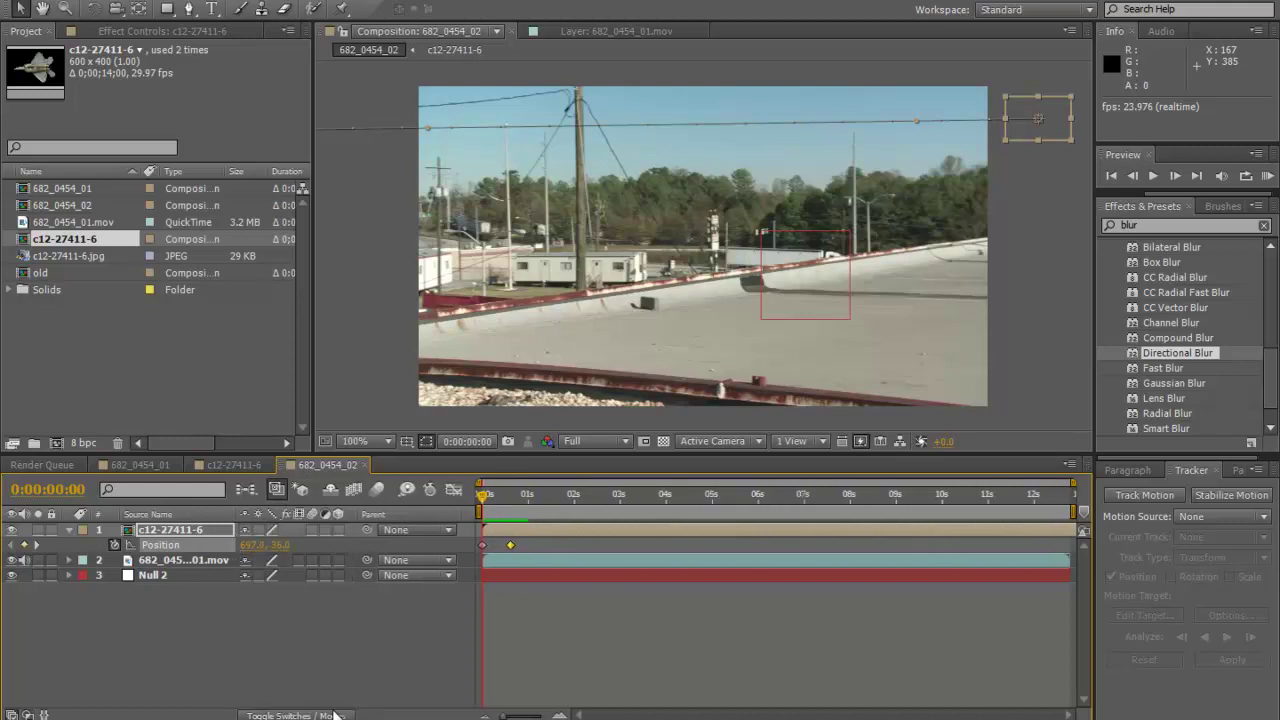
- Parent the c12-27411-6 layer to Null 2 and play back the tracked flyby from the first frame
left_click_drag(393, 533, 143, 580)
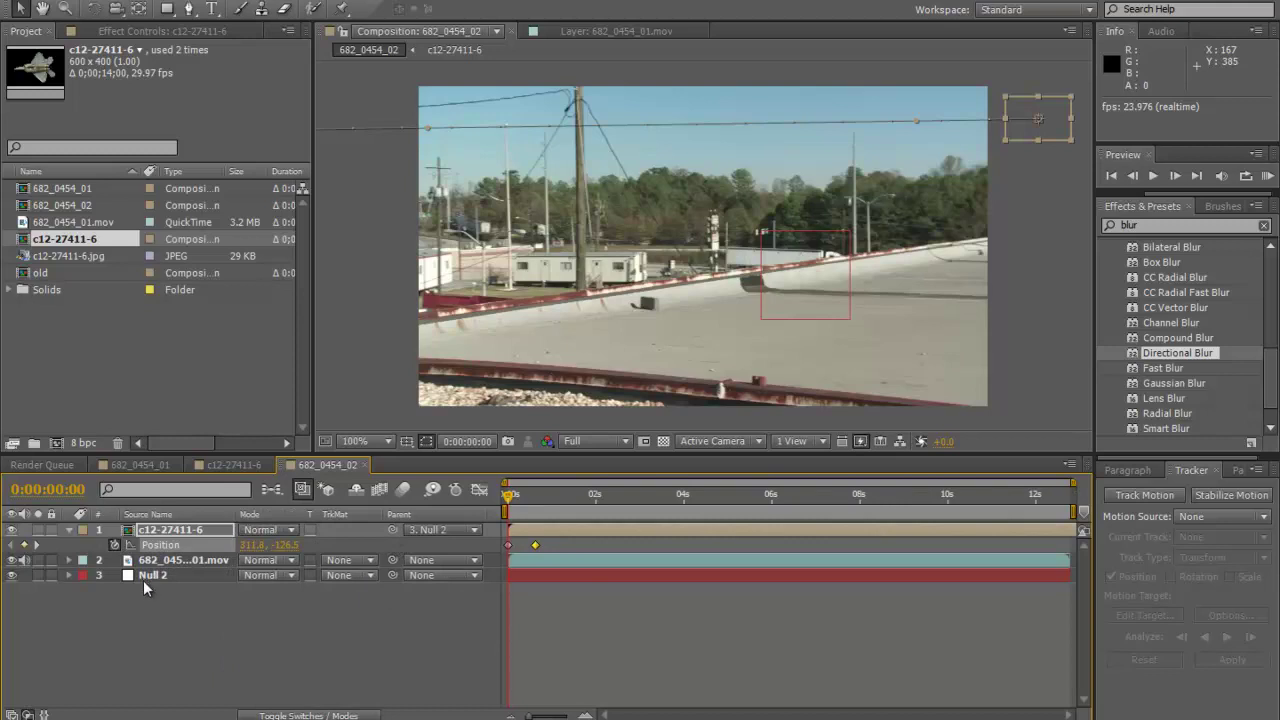
left_click_drag(510, 496, 478, 507)
key("space")
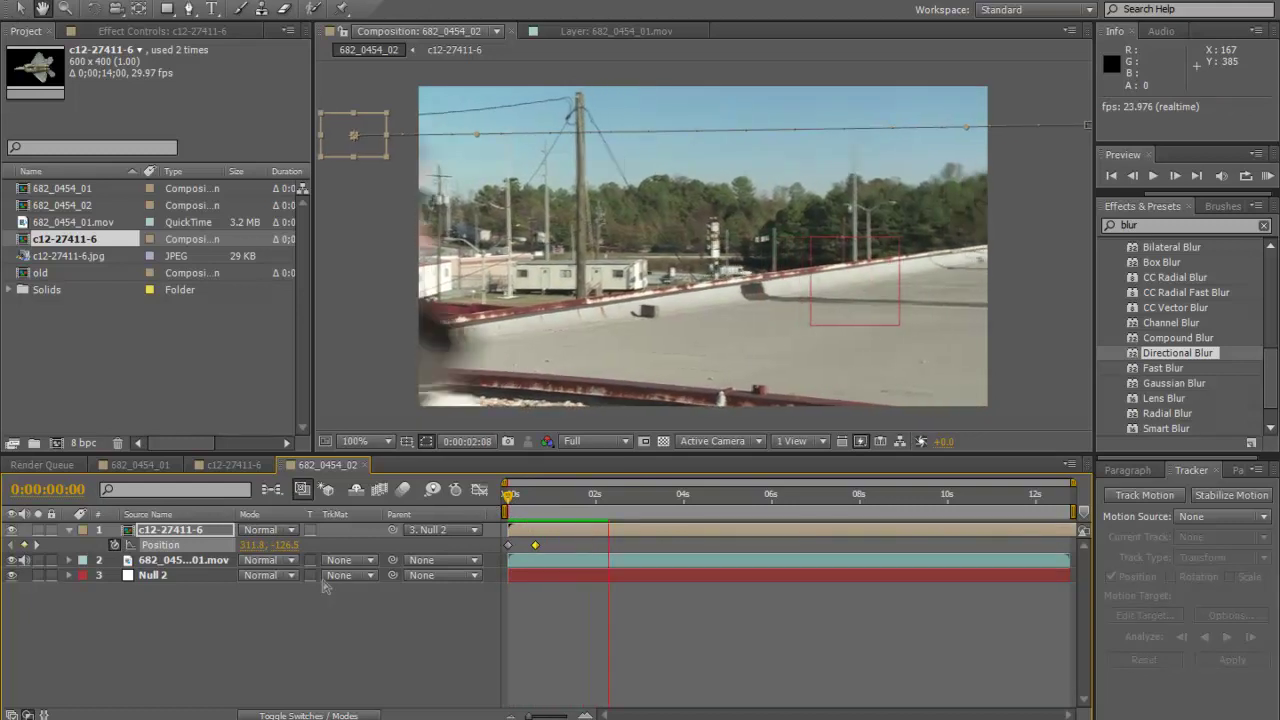
key("space")
left_click_drag(636, 502, 484, 511)
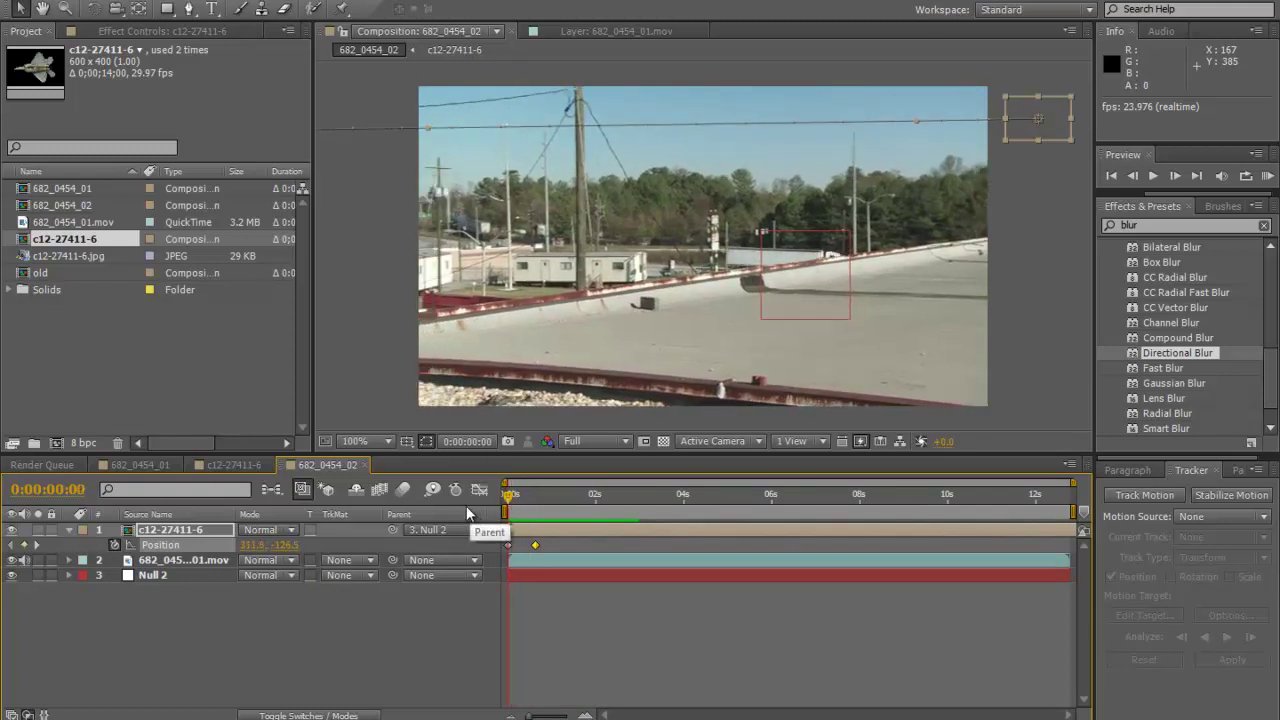
- Try motion blur on the c12-27411-6 layer and check the jet at 0:00:00:03
left_click(403, 489)
left_click(315, 716)
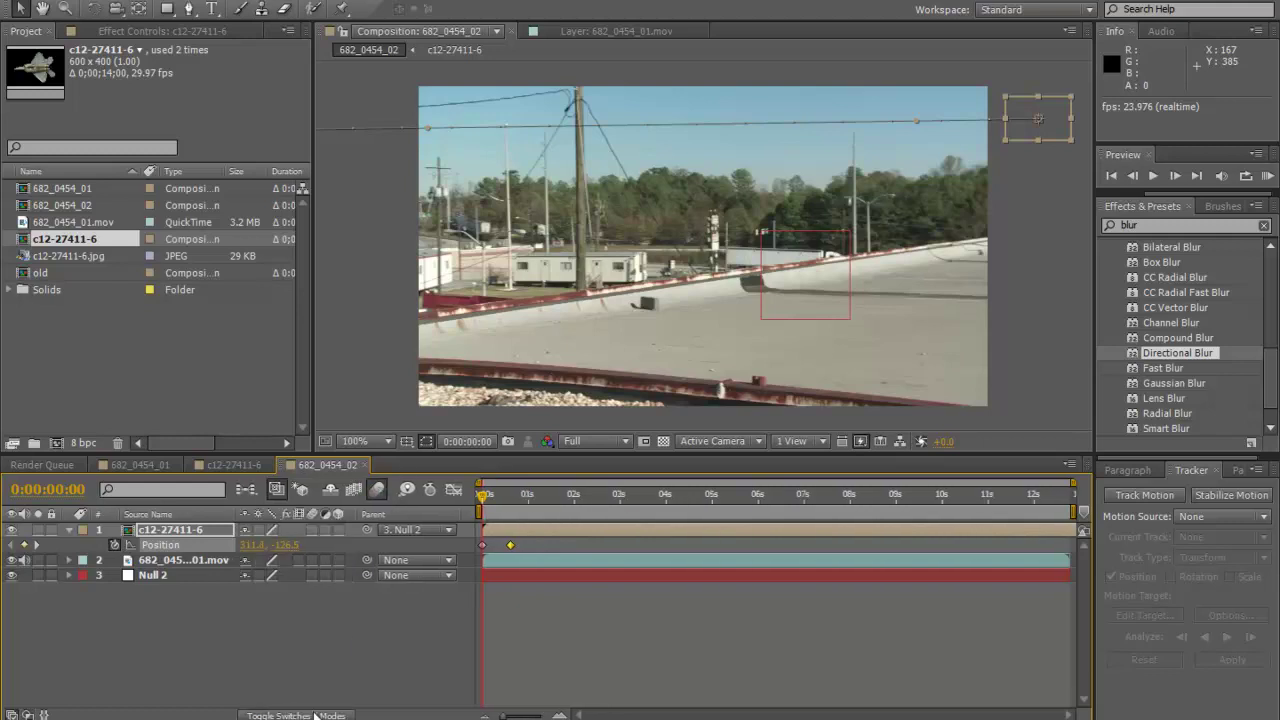
left_click(310, 530)
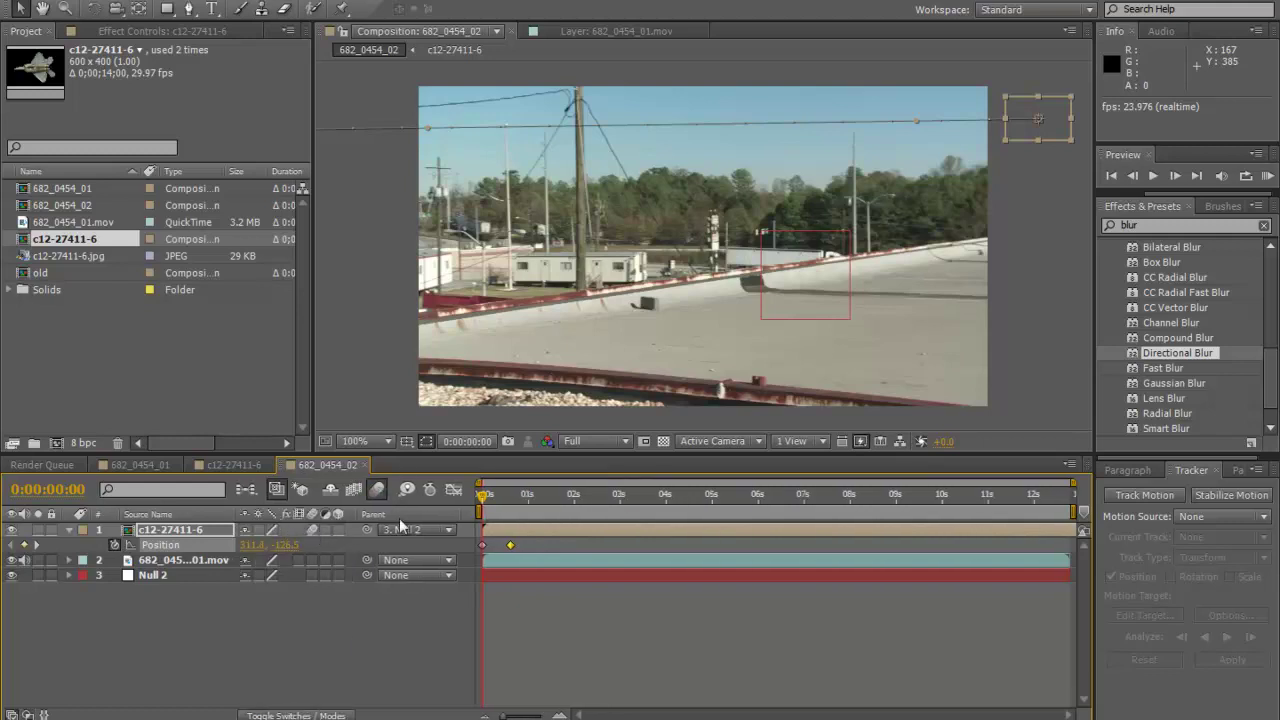
left_click(486, 495)
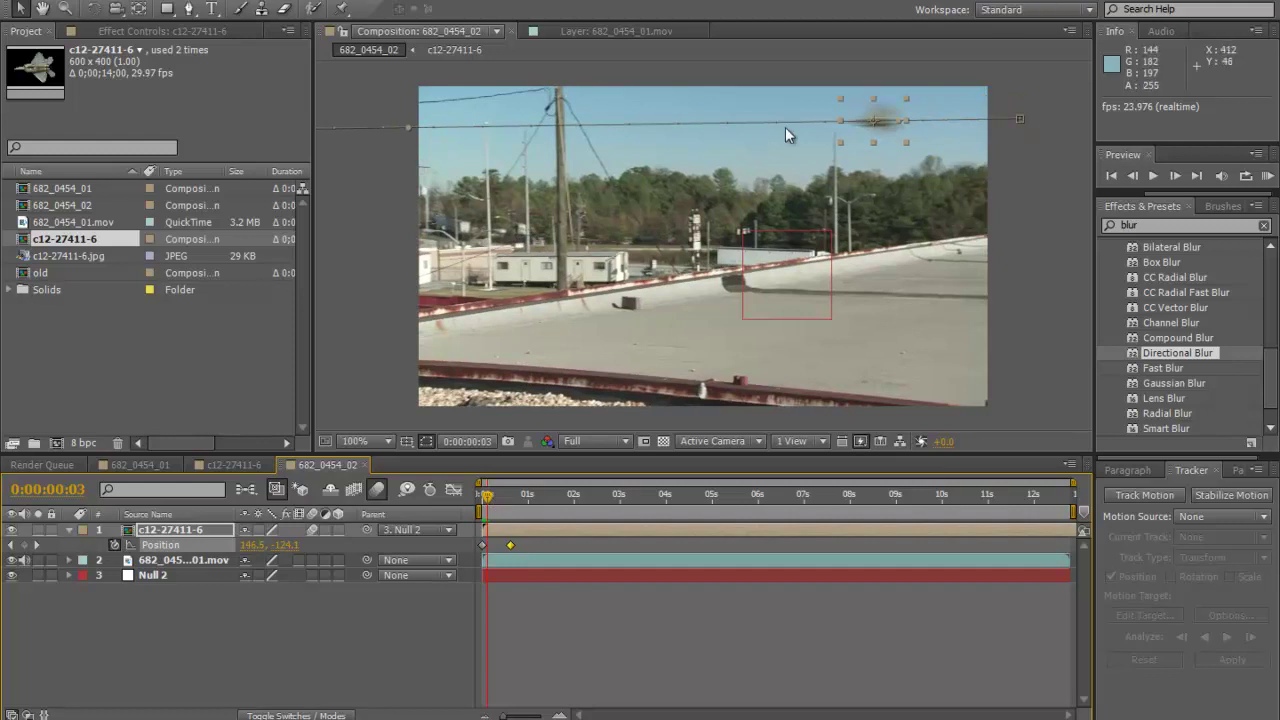
left_click(313, 529)
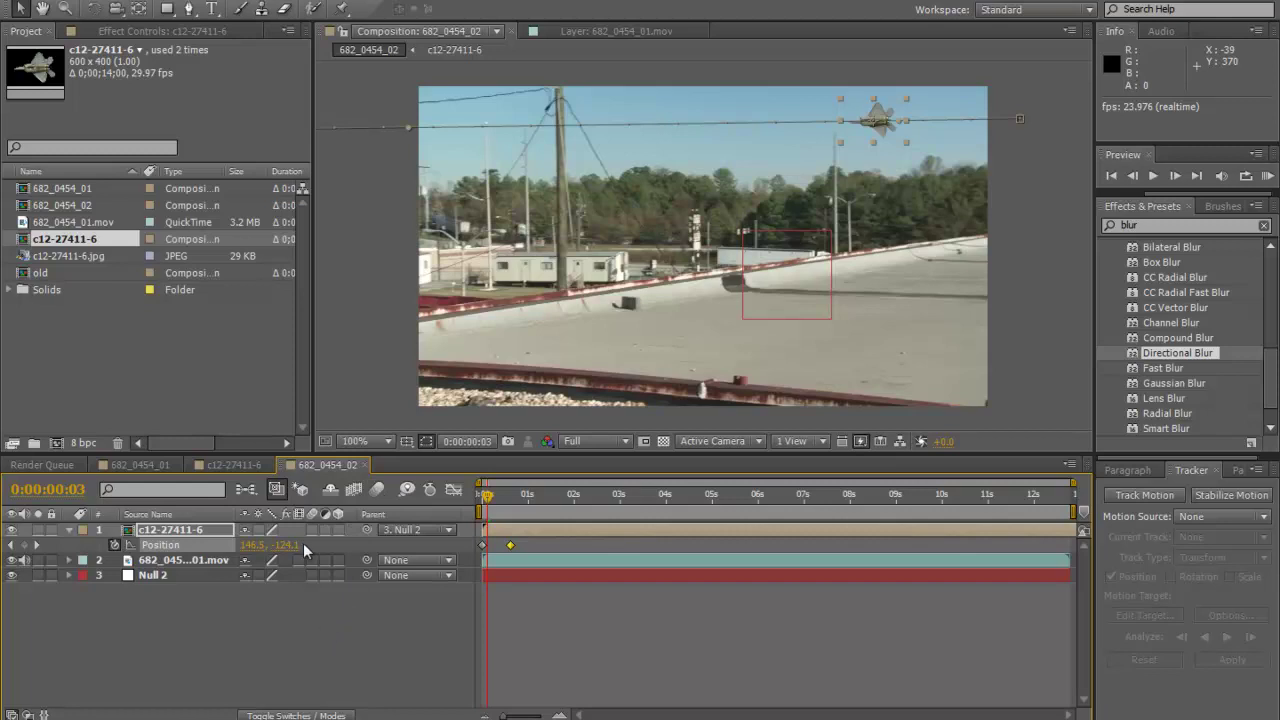
- Apply Directional Blur to the c12-27411-6 layer with a direction of 84° and a blur length of about 44
mouse_move(487, 495)
left_mouse_down()
mouse_move(473, 501)
mouse_move(492, 496)
left_mouse_up()
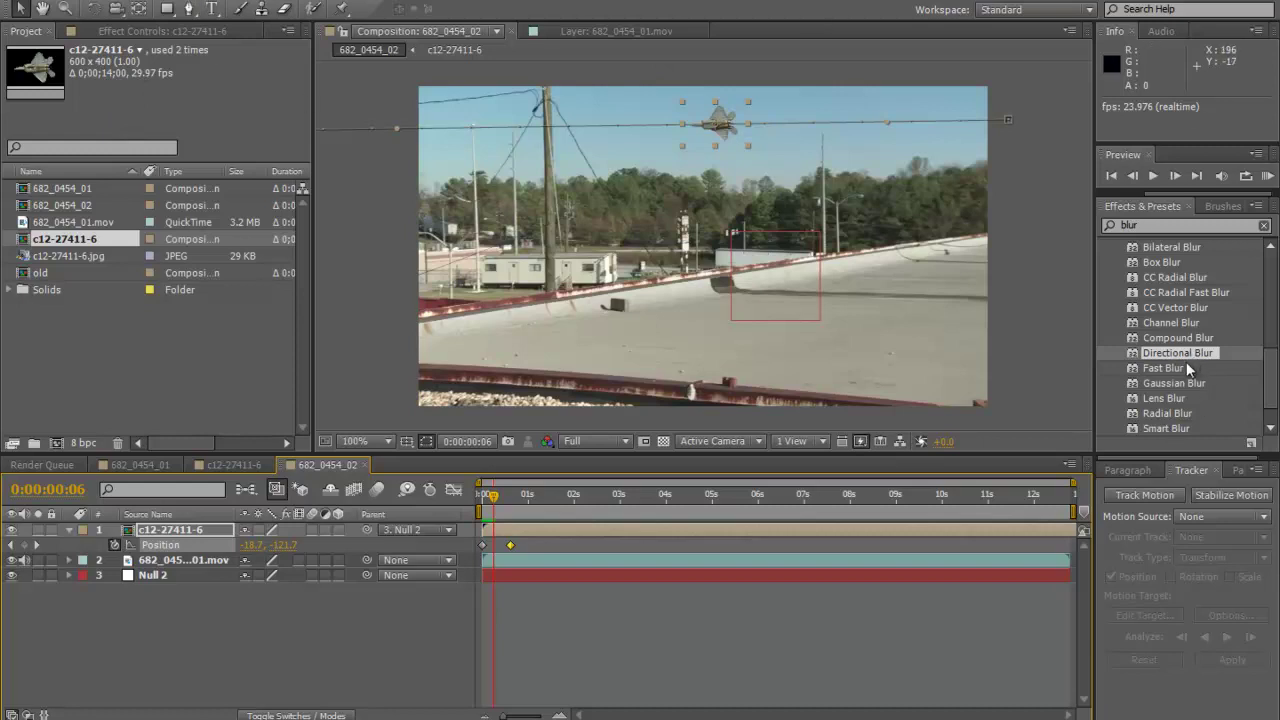
left_click_drag(1169, 352, 185, 527)
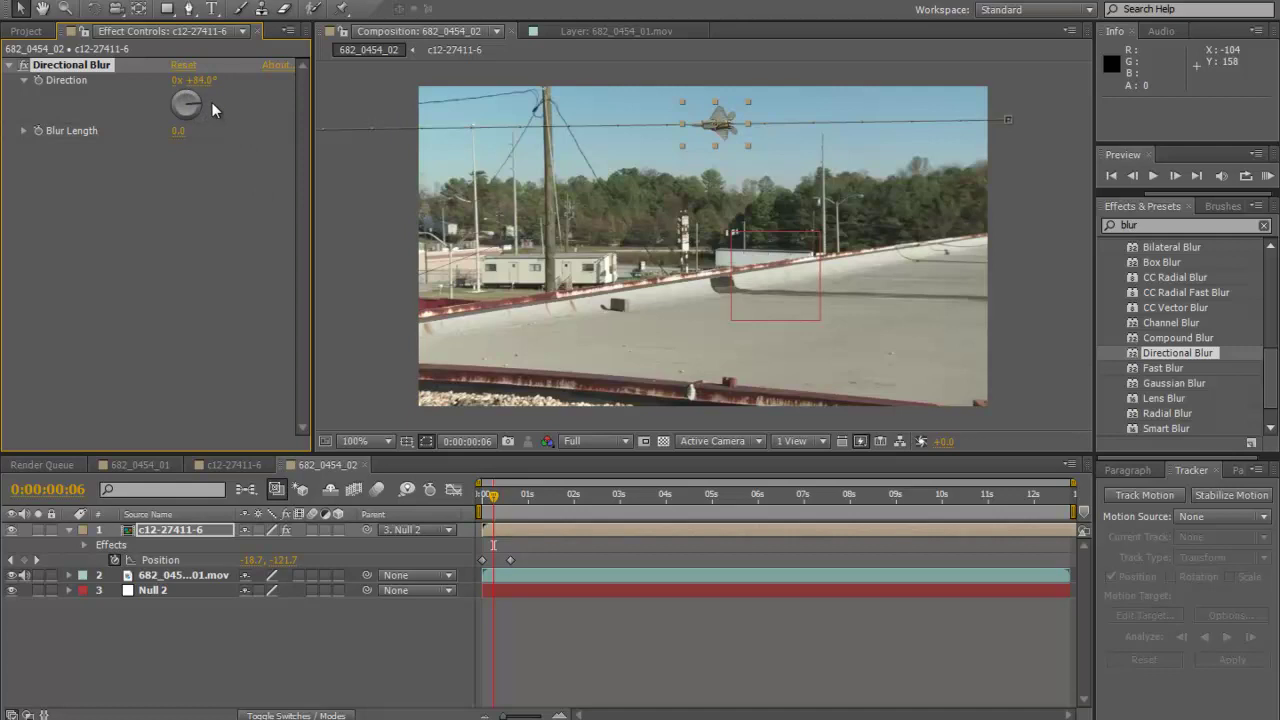
left_click_drag(175, 137, 182, 137)
left_click_drag(266, 128, 226, 131)
left_click_drag(179, 131, 507, 137)
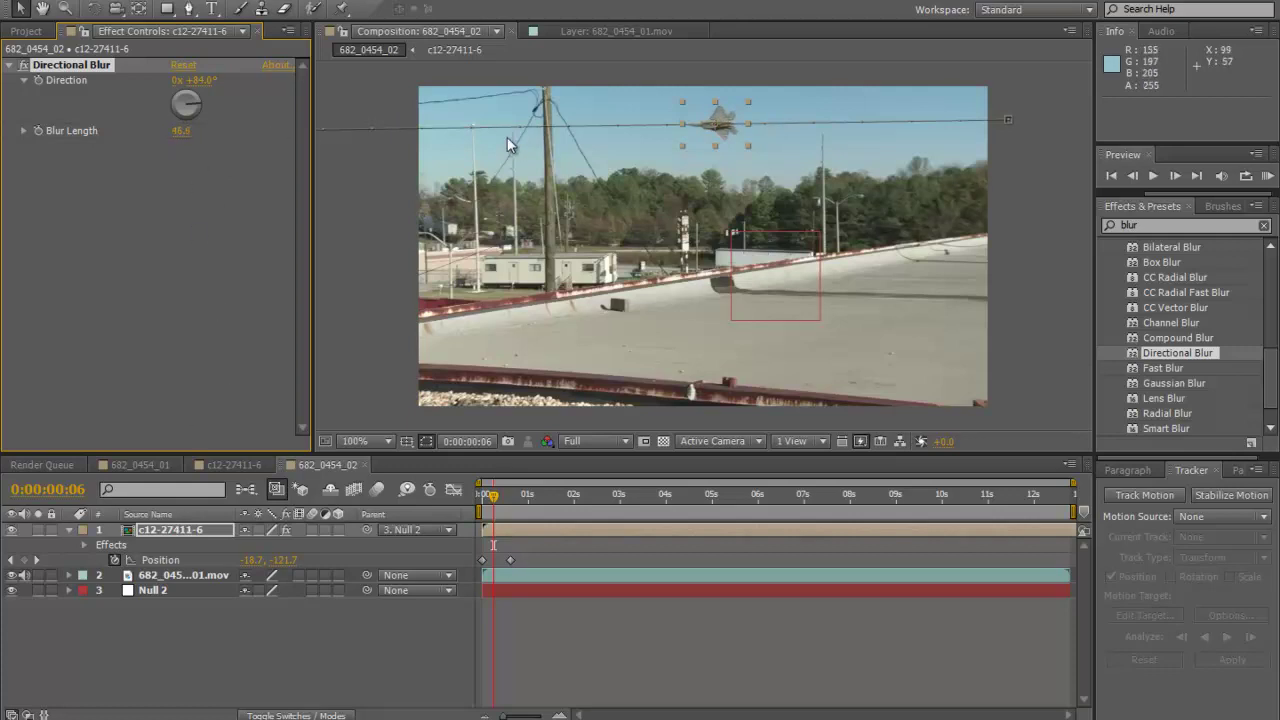
left_click_drag(175, 137, 930, 124)
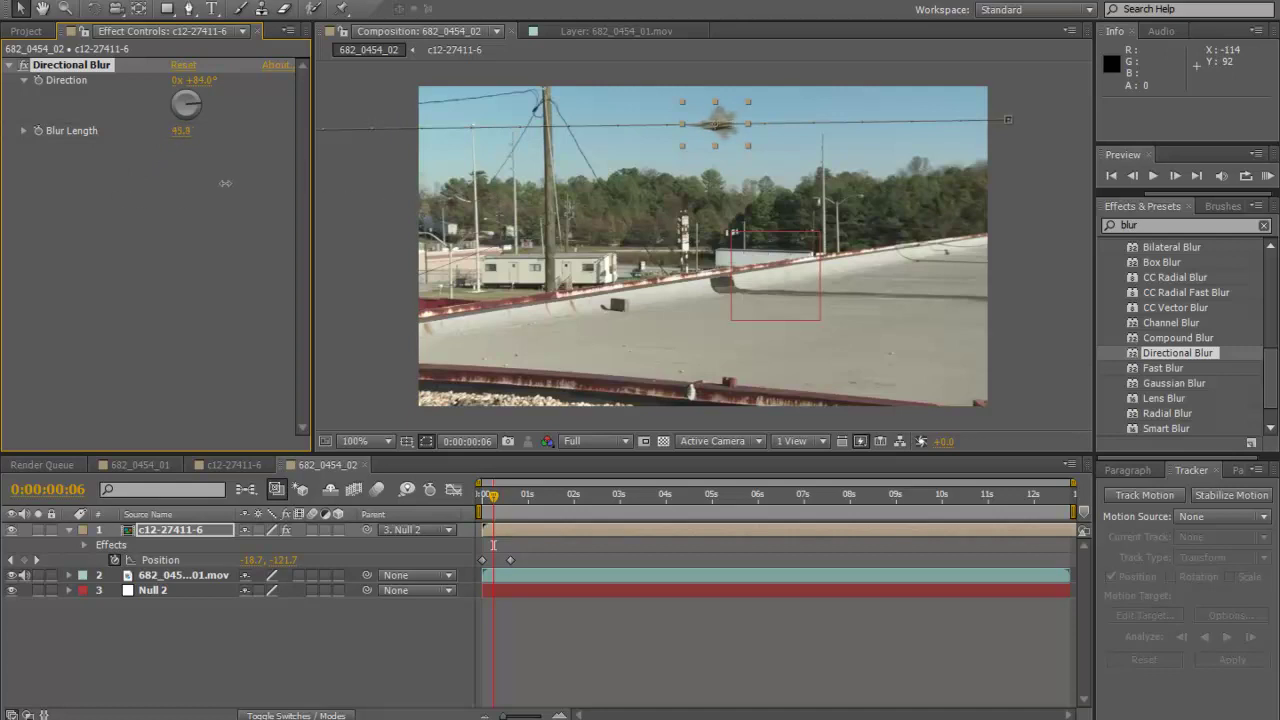
left_click_drag(186, 138, 306, 125)
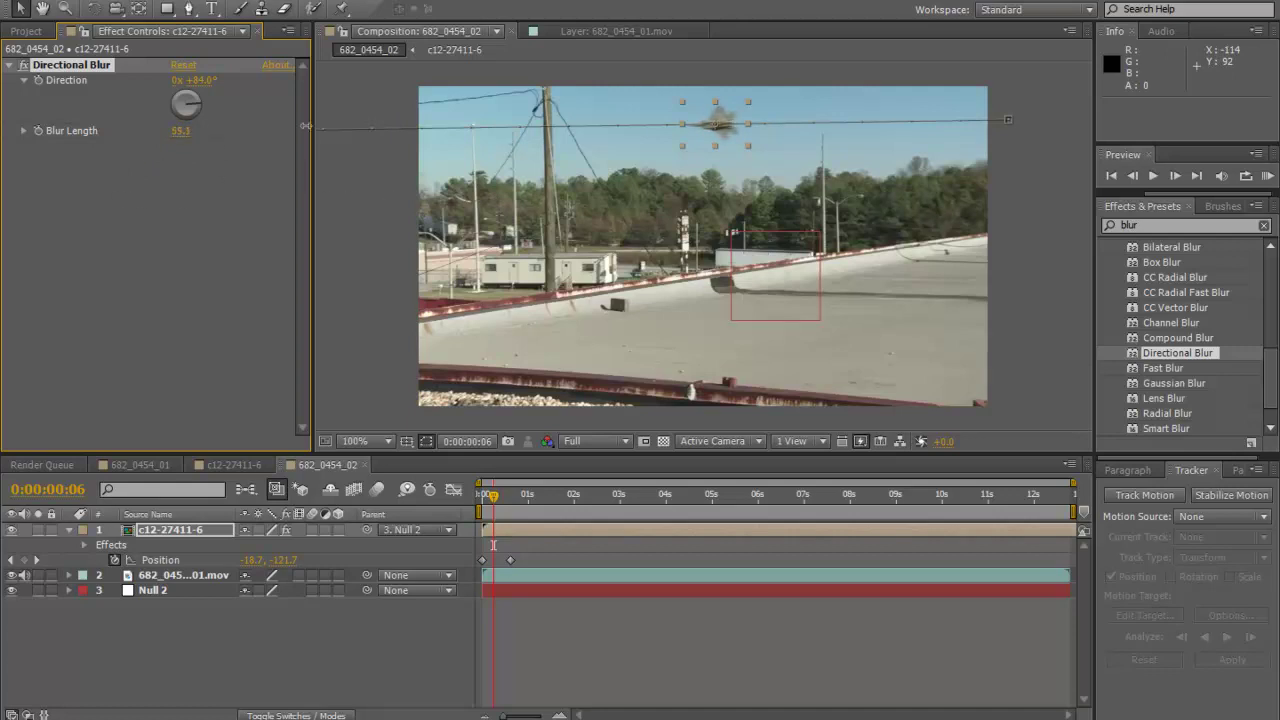
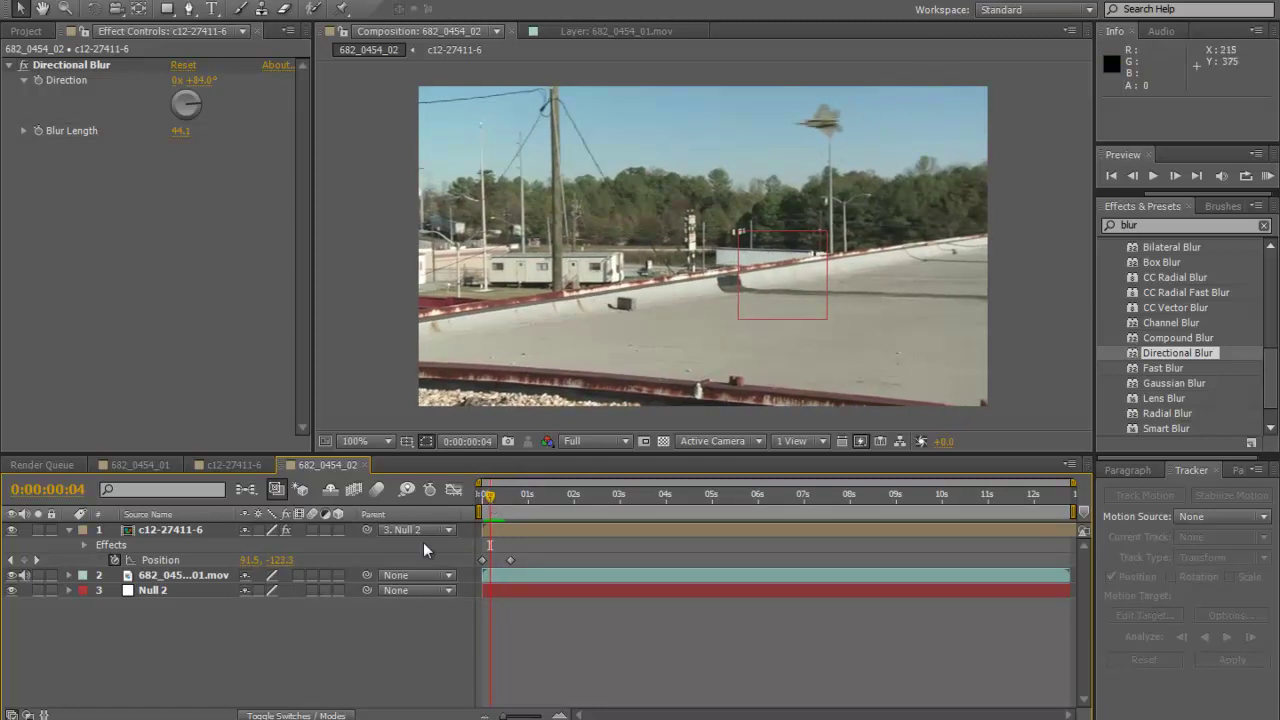
- Add a black solid above the jet layer at the first frame and lower its opacity to reveal the footage beneath
left_click_drag(492, 503, 459, 512)
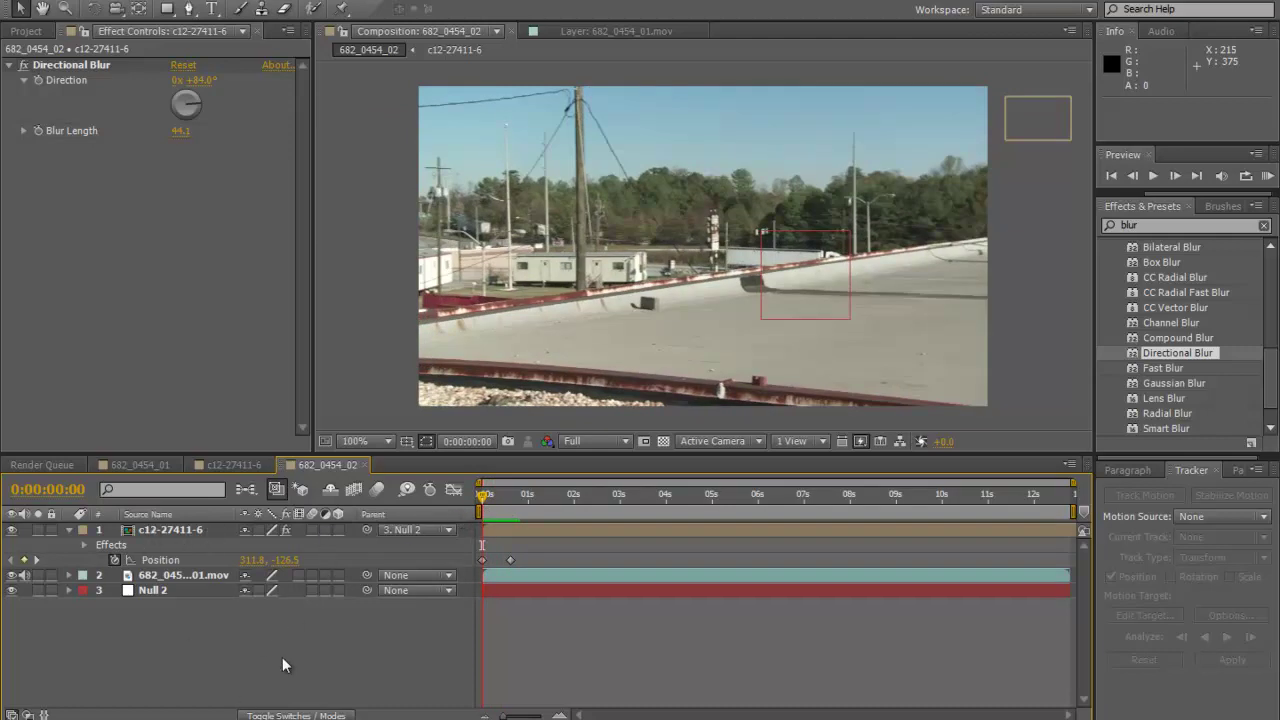
left_click(172, 2)
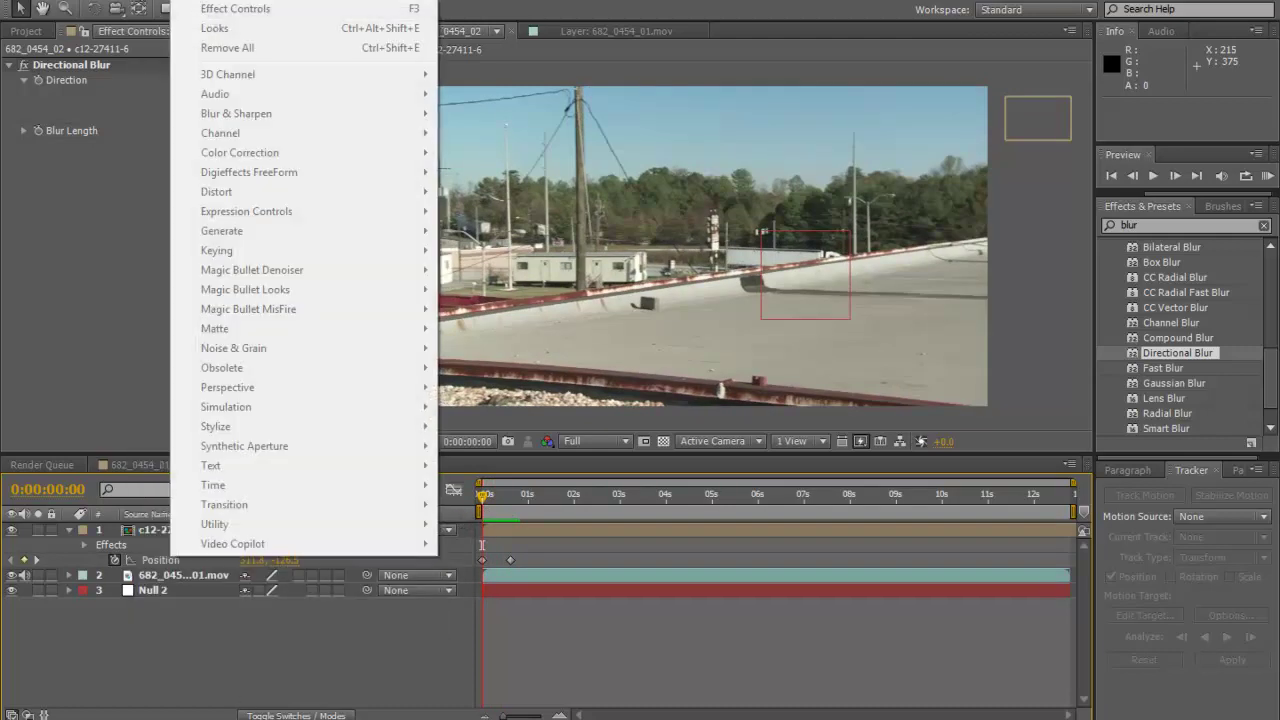
mouse_move(170, 9)
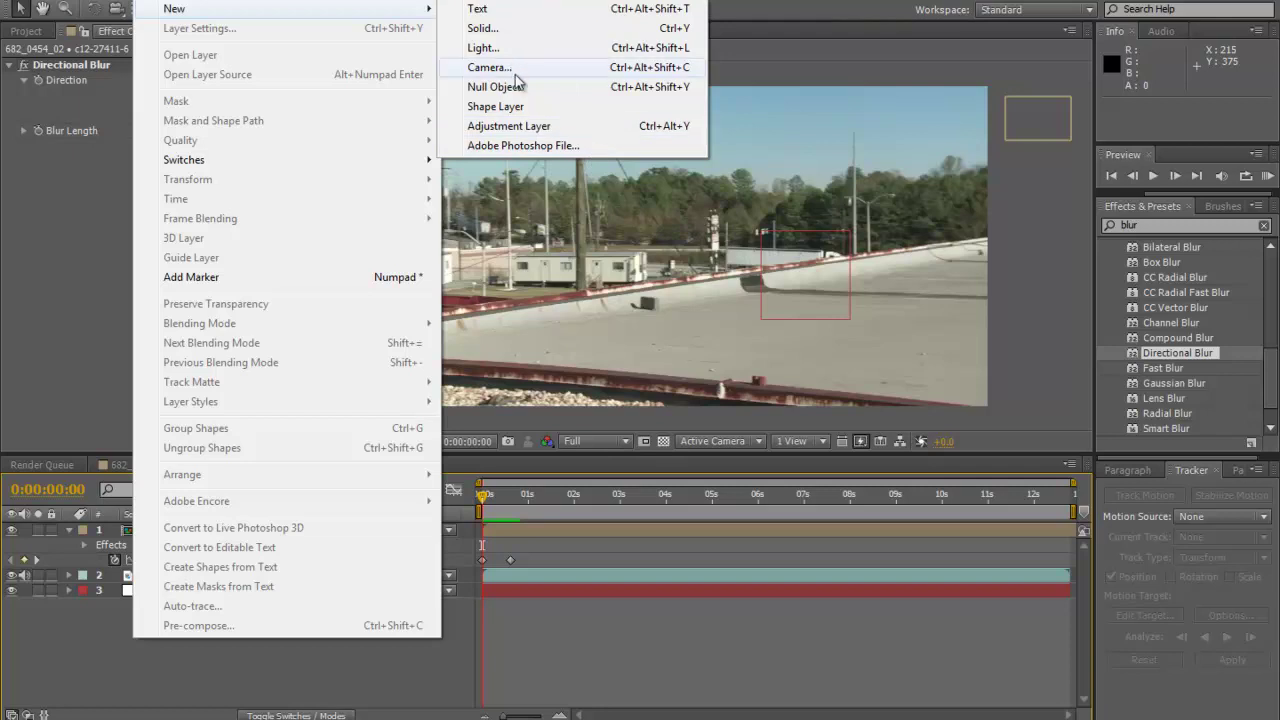
left_click(483, 28)
left_click(650, 401)
left_click(692, 508)
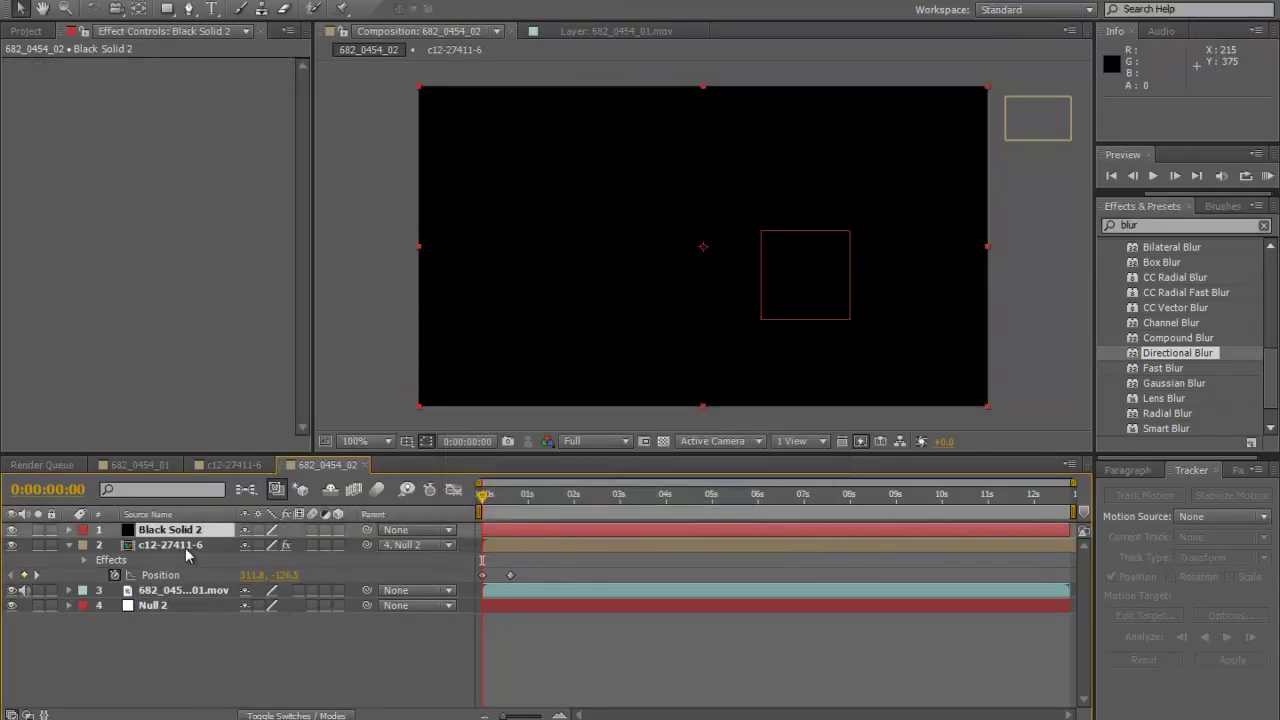
key("t")
left_click_drag(258, 551, 201, 537)
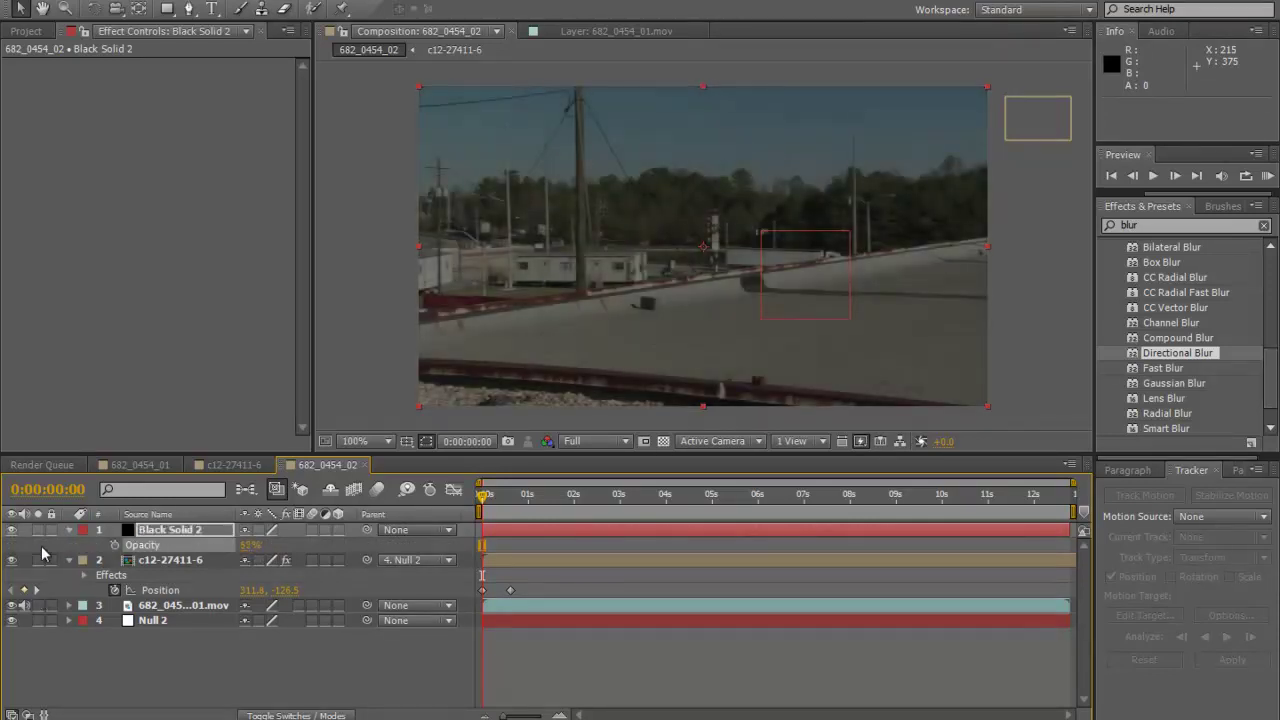
- Start a Pen mask on Black Solid 2 from the utility pole's base, up its left edge and across its top
left_click(189, 9)
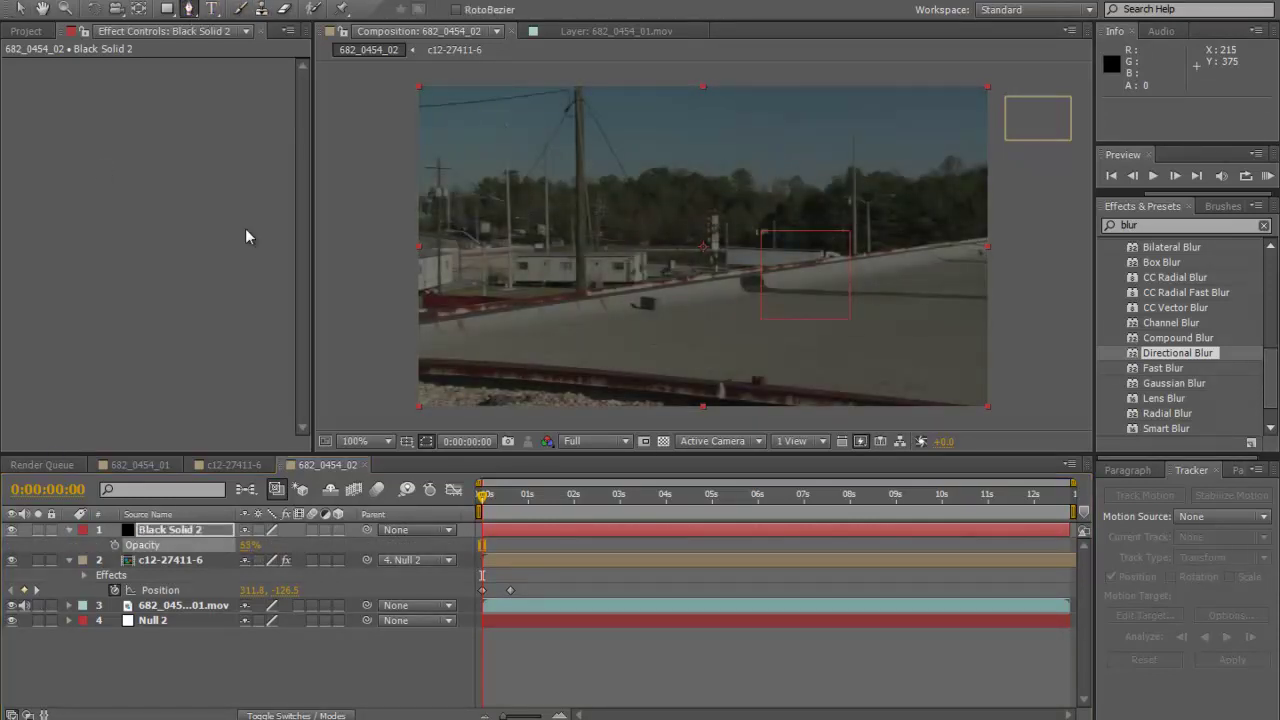
scroll(600, 277, "up", 4)
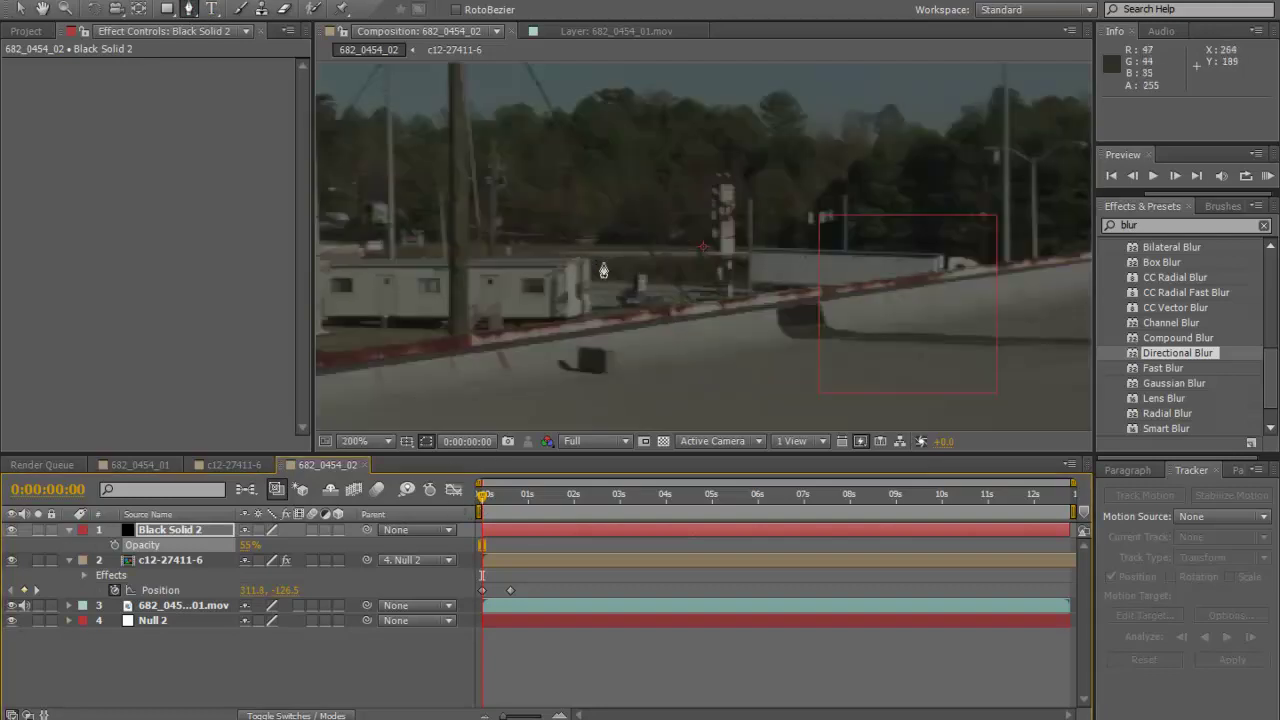
key("h")
left_click_drag(917, 250, 913, 242)
key("g")
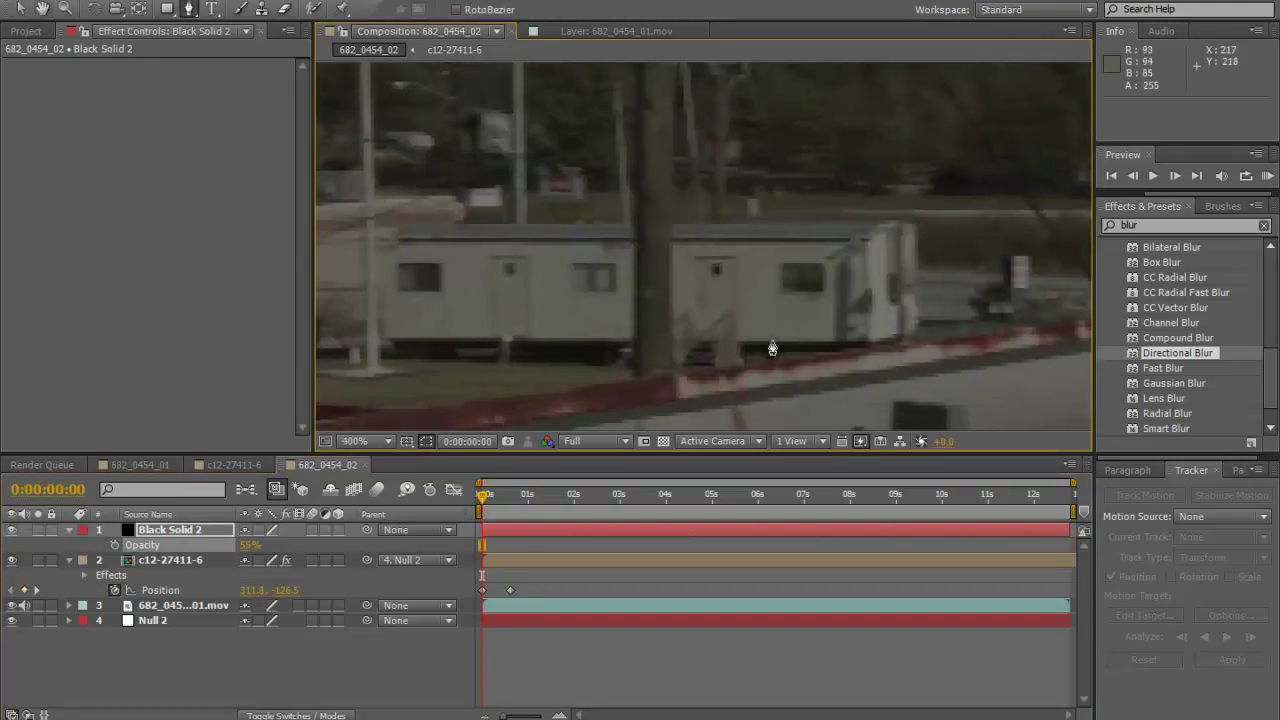
left_click(631, 383)
scroll(640, 260, "up", 8)
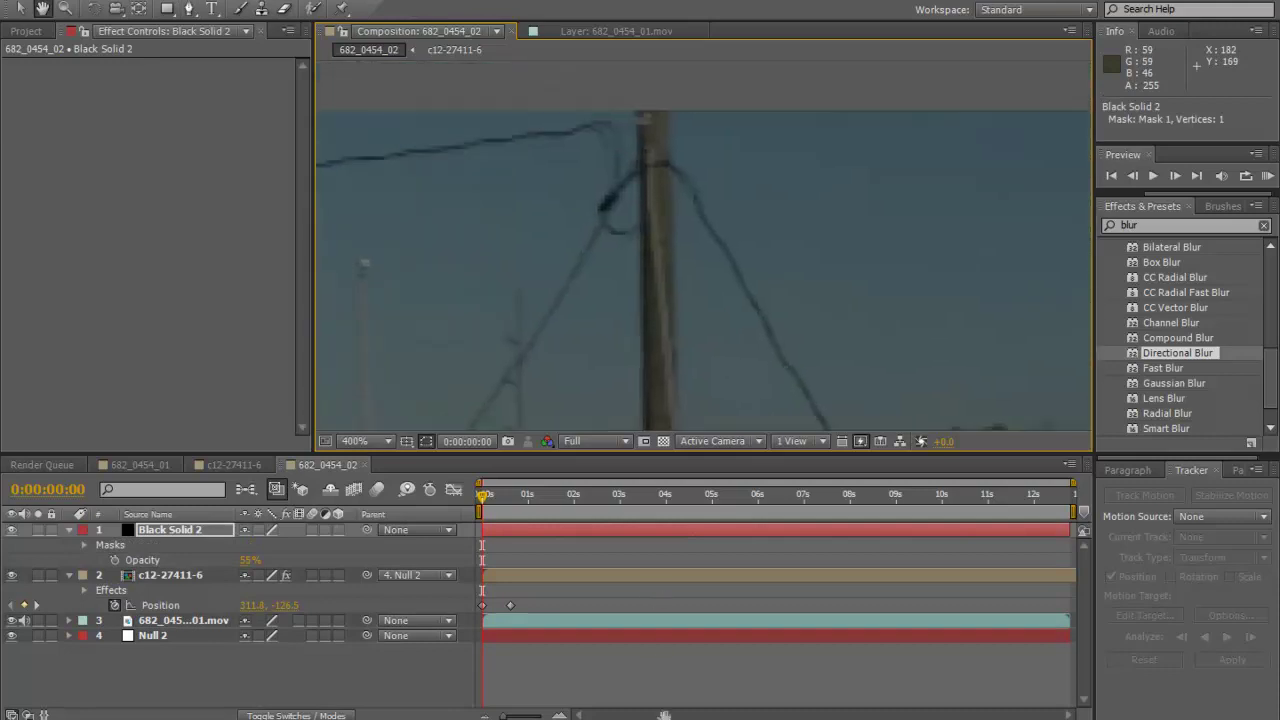
left_click(642, 121)
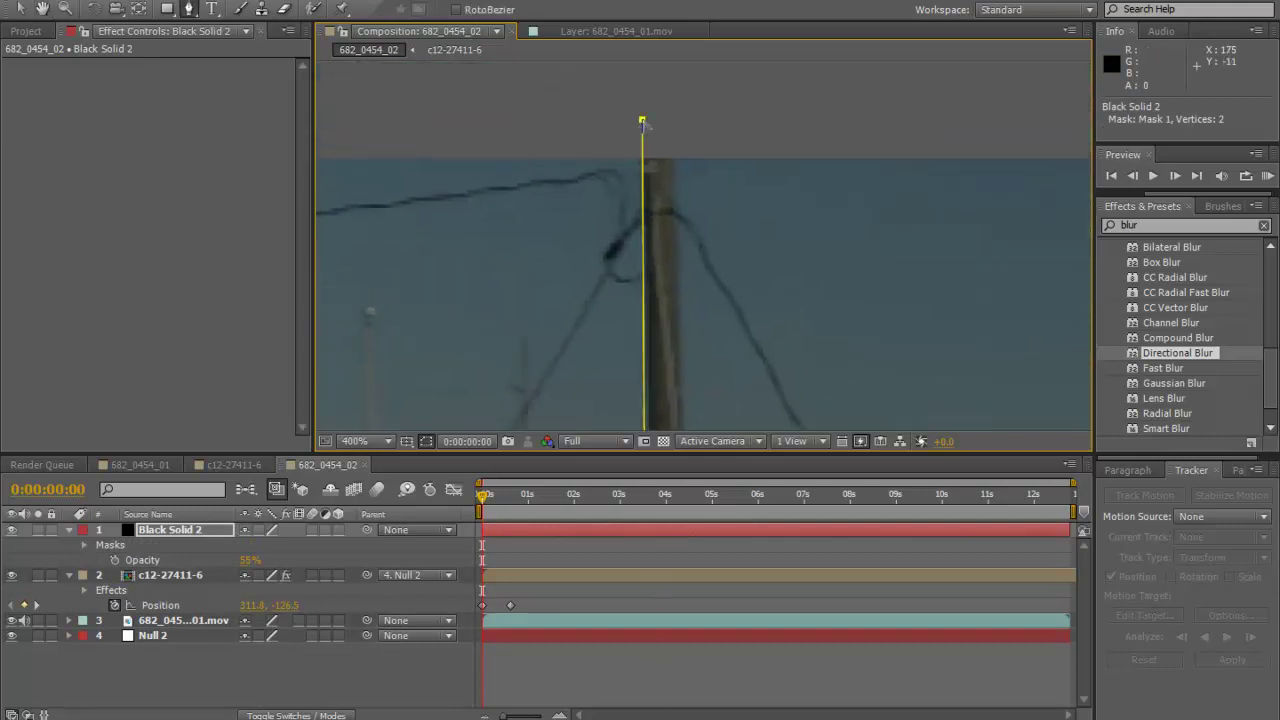
left_click(680, 106)
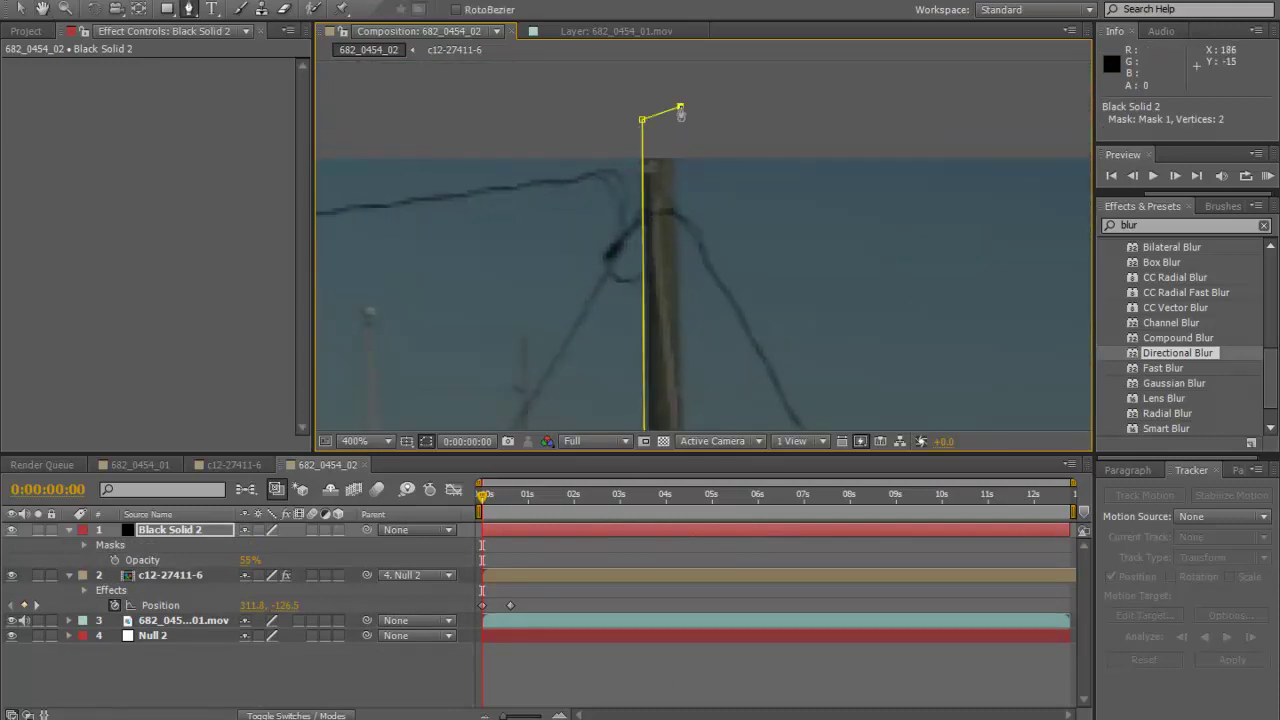
left_click(675, 163)
- Trace the mask down the utility pole's right edge and around its base, closing it at the starting point
left_click_drag(669, 234, 650, 3)
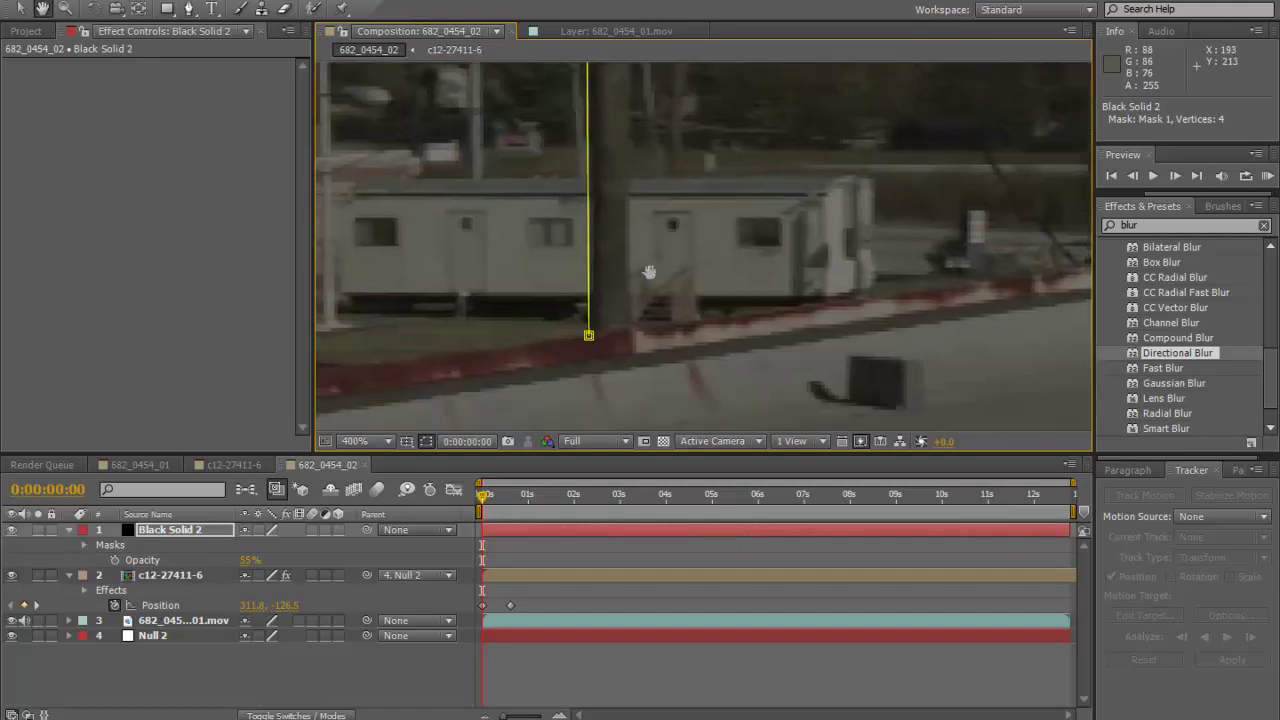
left_click(631, 324)
left_click(675, 359)
left_click(607, 403)
left_click(563, 372)
left_click(588, 336)
scroll(590, 343, "down", 4)
left_click_drag(750, 182, 610, 212)
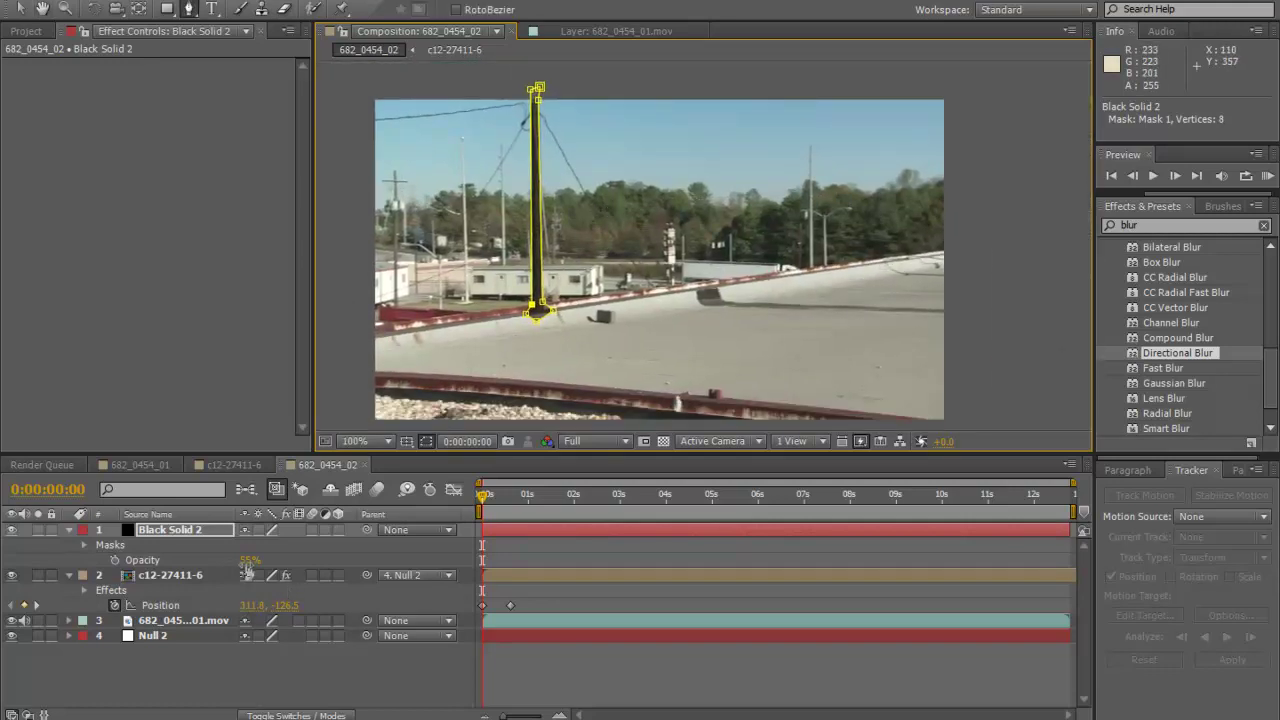
- Set the opacity of Black Solid 2 to 100% and collapse the properties of the solid and jet layers
left_click_drag(247, 567, 285, 562)
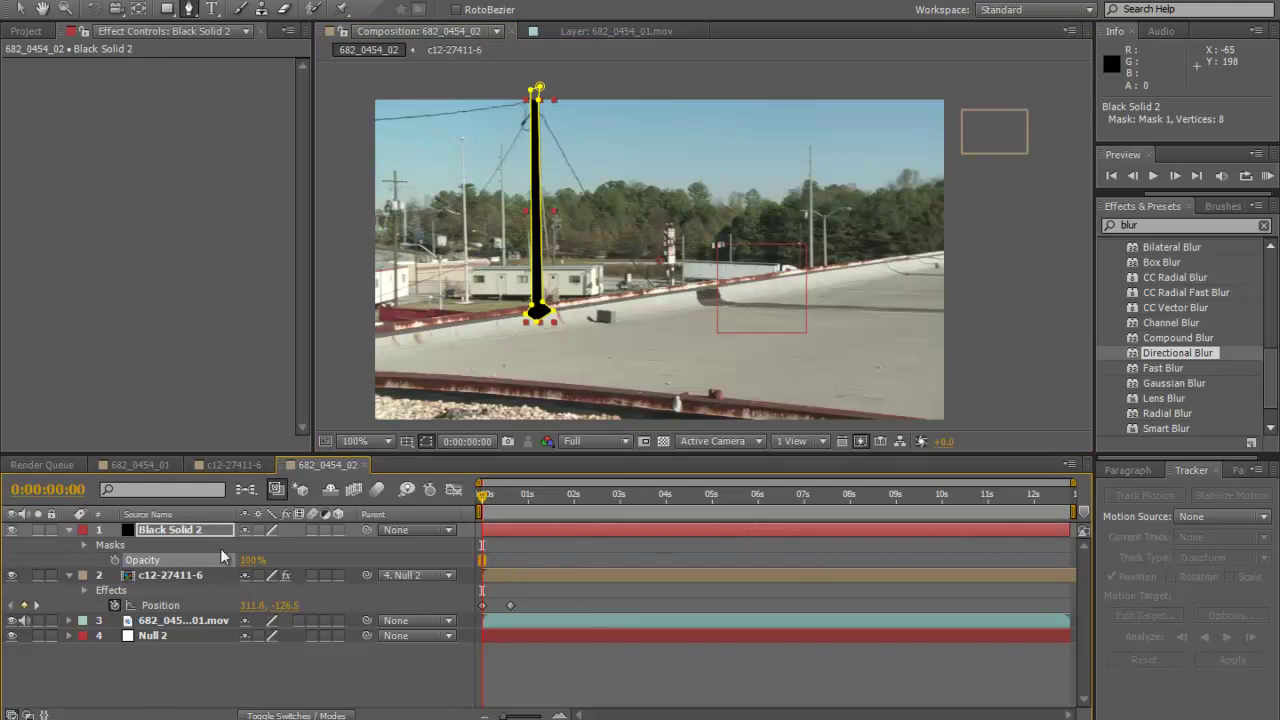
left_click(68, 530)
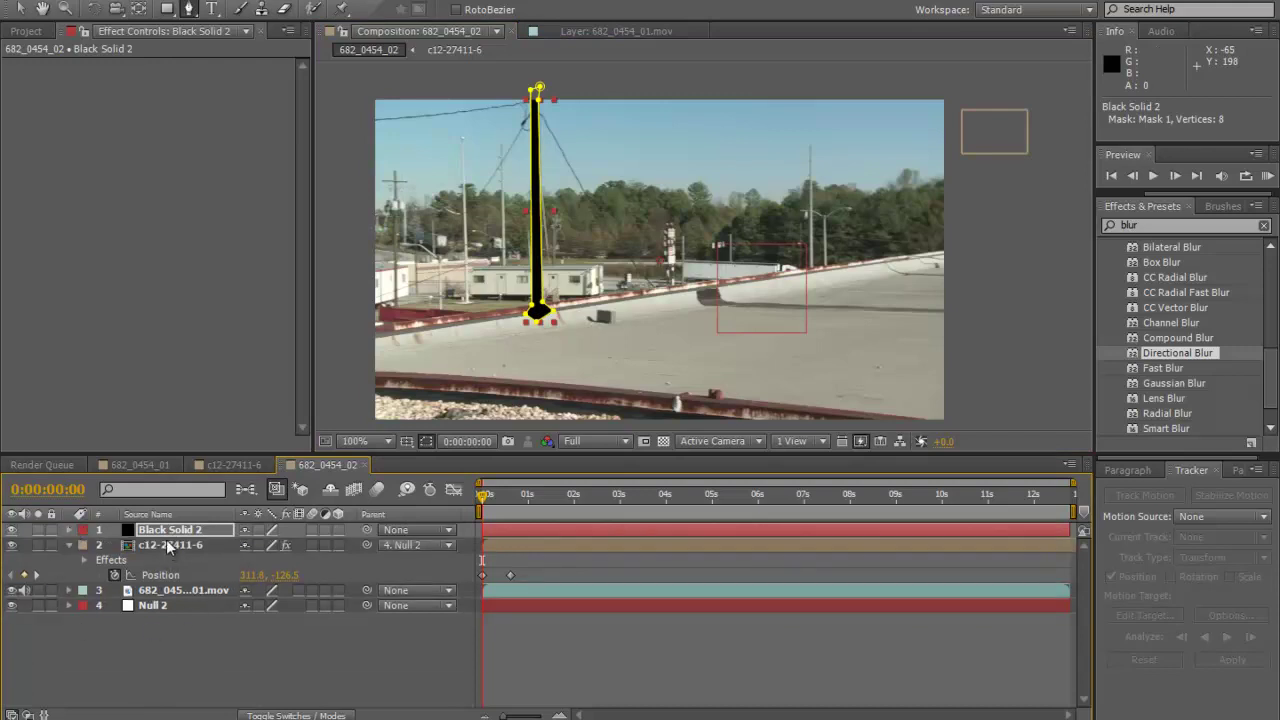
left_click(69, 545)
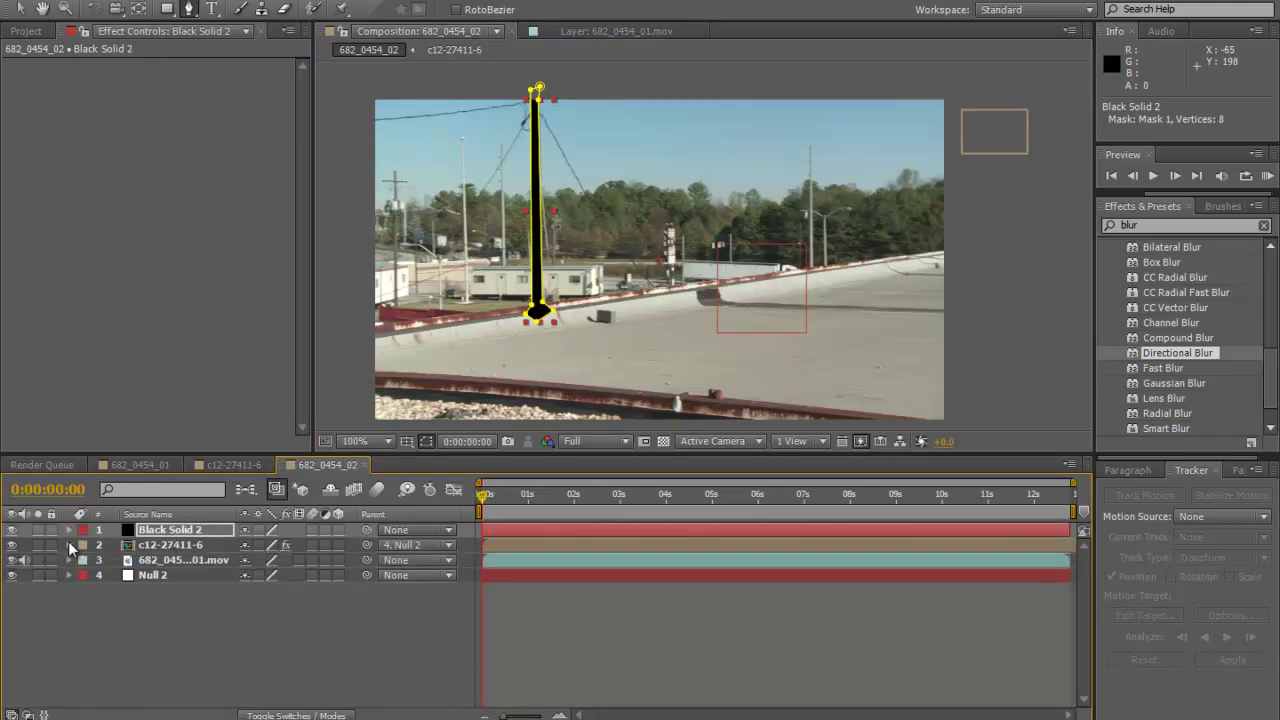
- Set the c12-27411-6 layer's track matte to Alpha Inverted Matte "Black Solid 2" and check the jet passing the pole
left_click(301, 716)
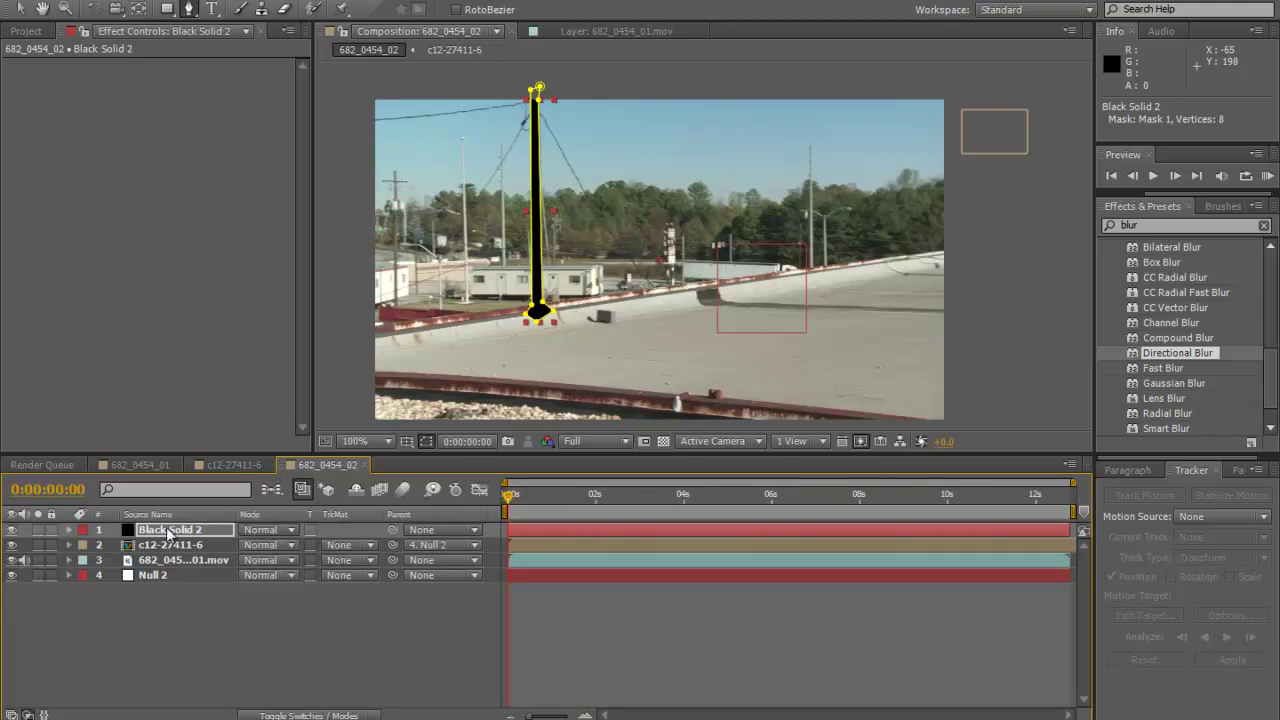
left_click(369, 547)
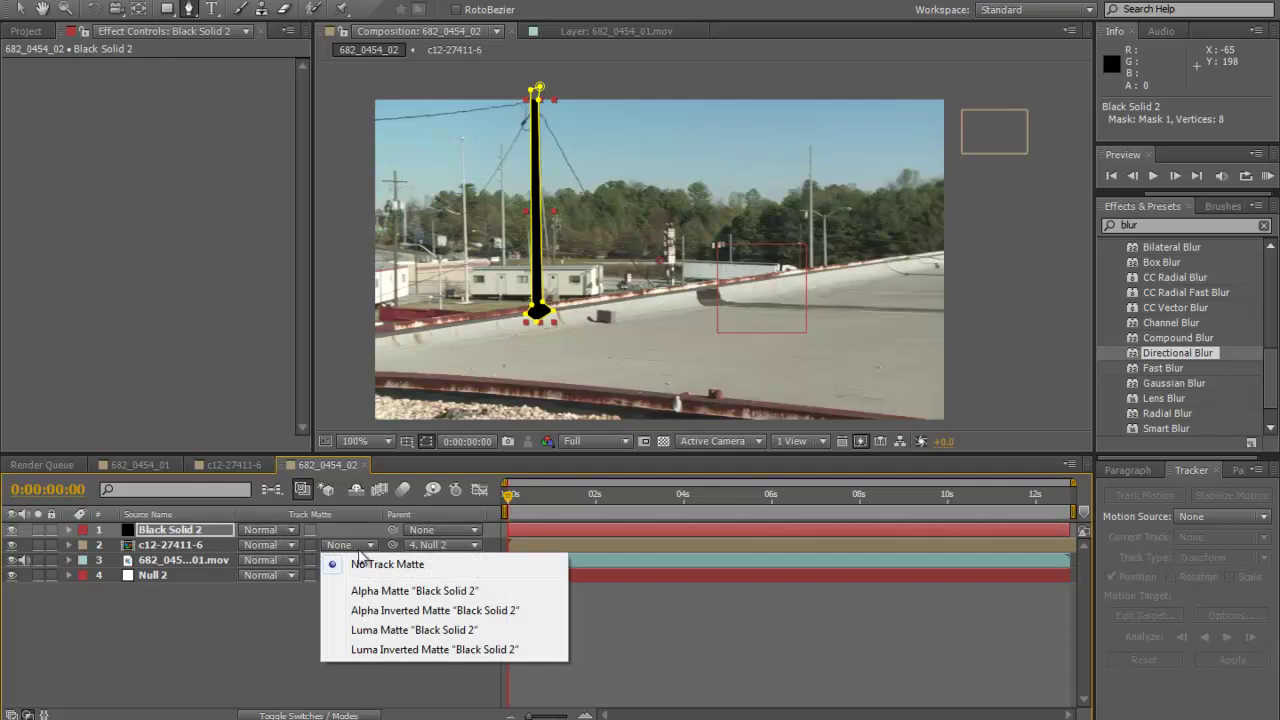
left_click(376, 613)
left_click_drag(510, 500, 530, 512)
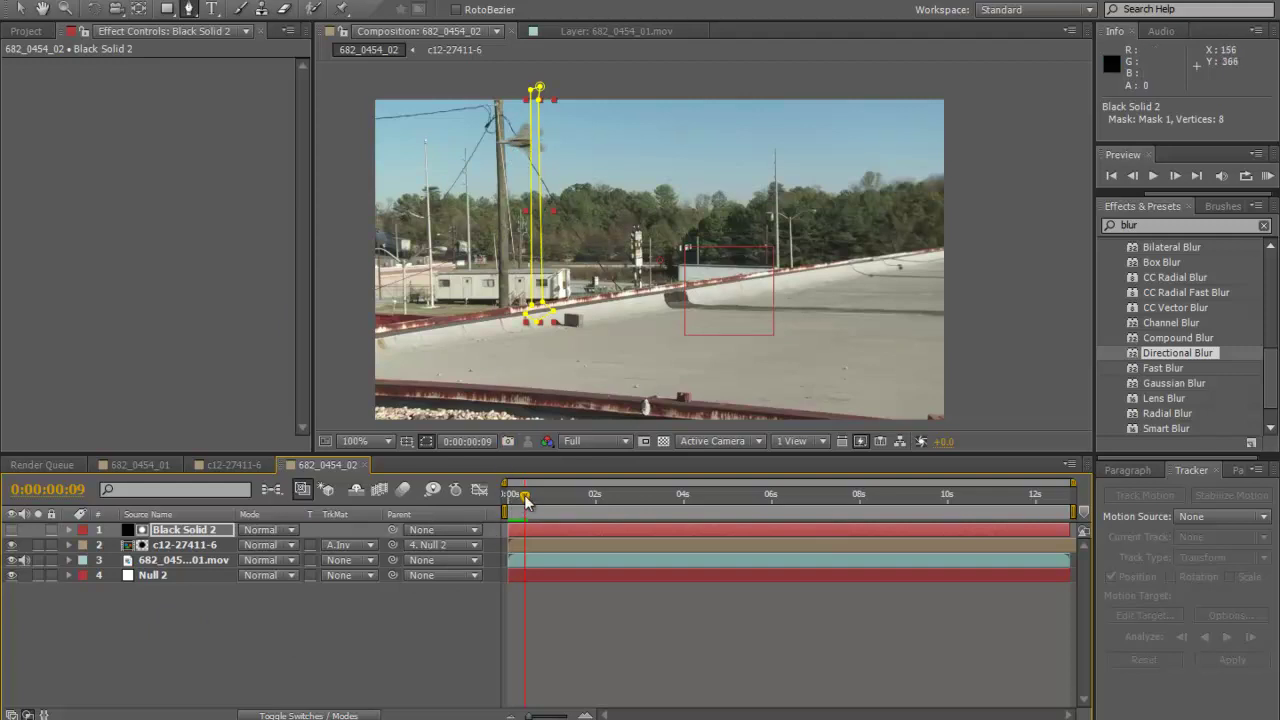
left_click_drag(527, 500, 495, 505)
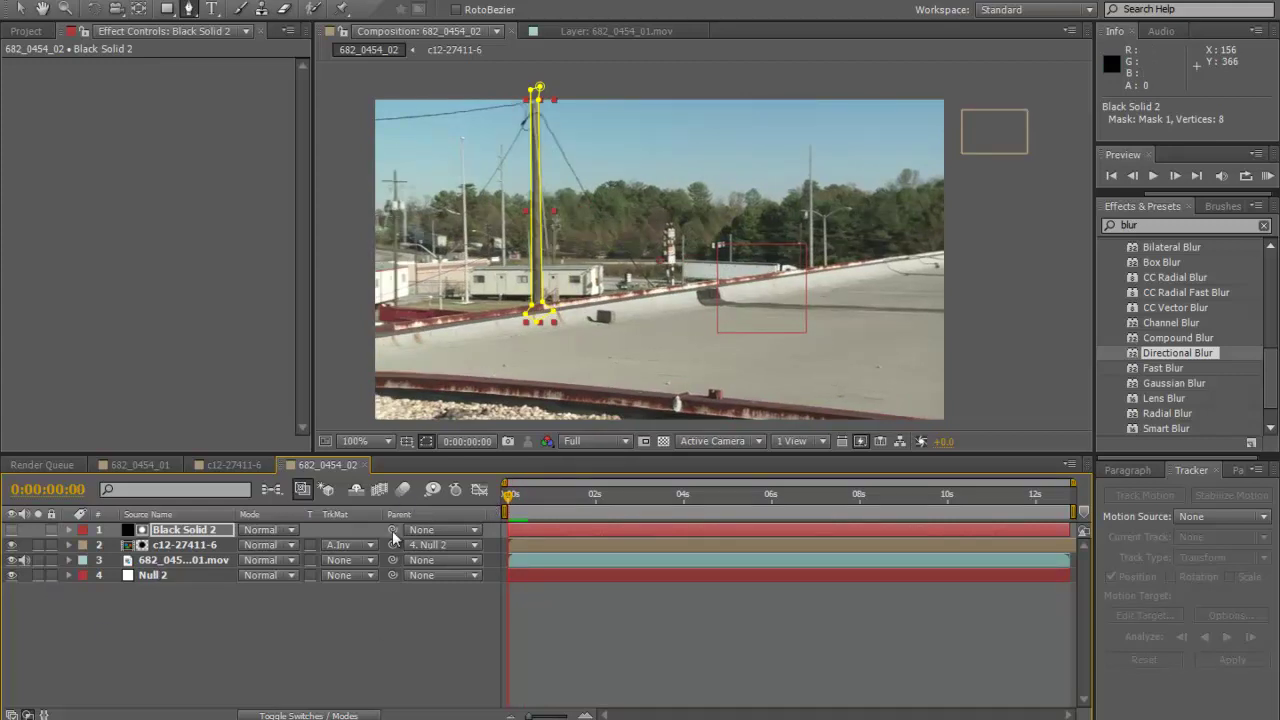
- Try parenting Black Solid 2 to Null 2 and preview the jet's flyby against the moving pole
left_click_drag(392, 529, 160, 576)
left_click(510, 500)
left_click_drag(510, 500, 445, 538)
left_click_drag(510, 505, 518, 502)
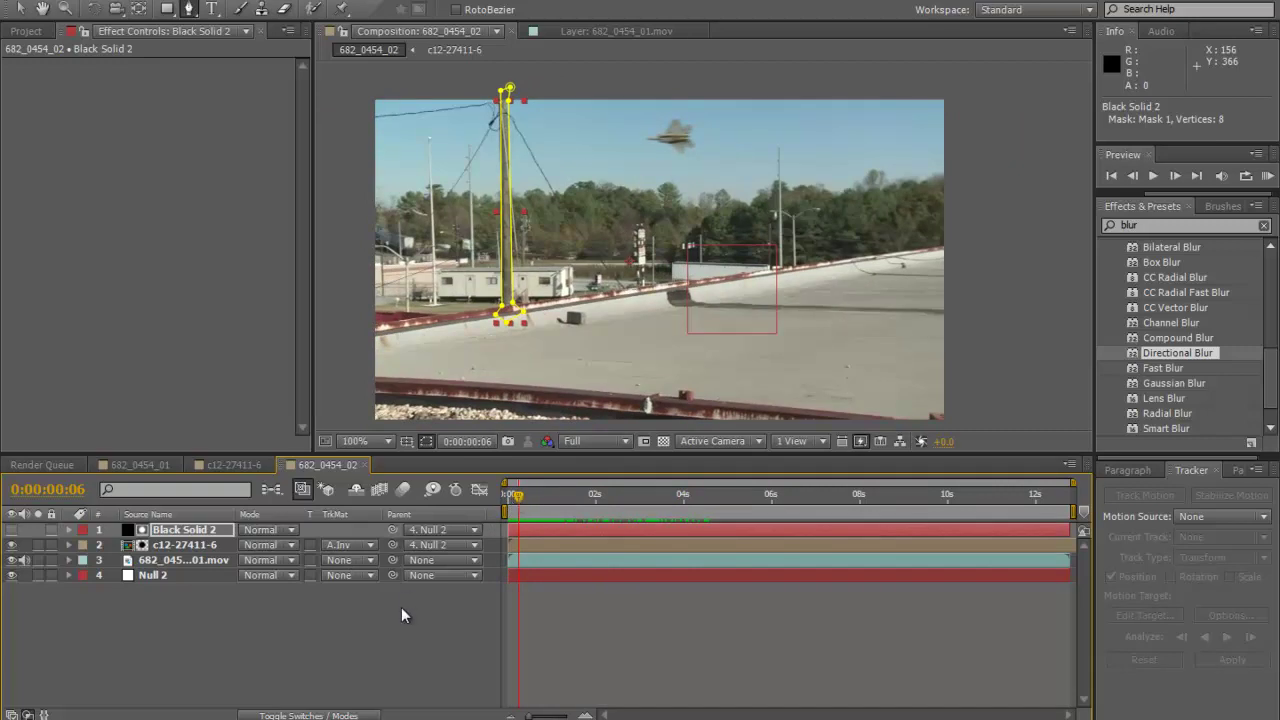
- Examine the jet flyby in the colour-graded 682_0454_01 composition over its first frames
left_click(140, 465)
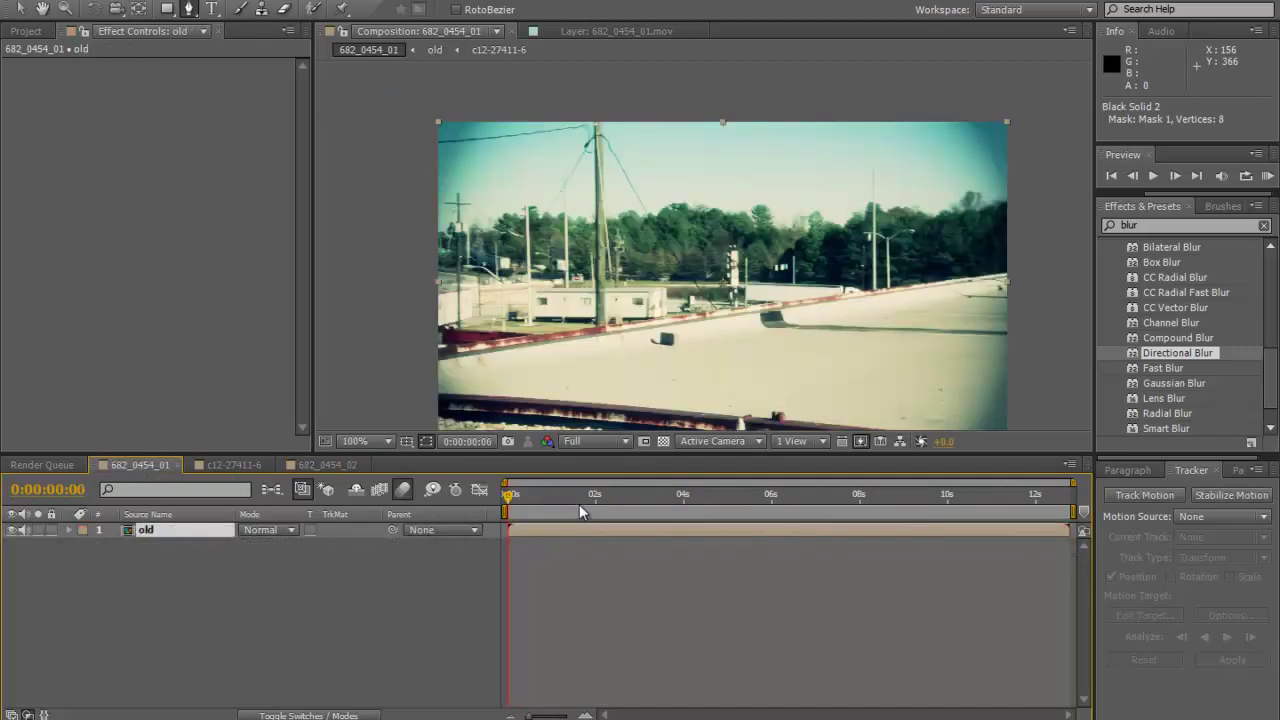
left_click(529, 505)
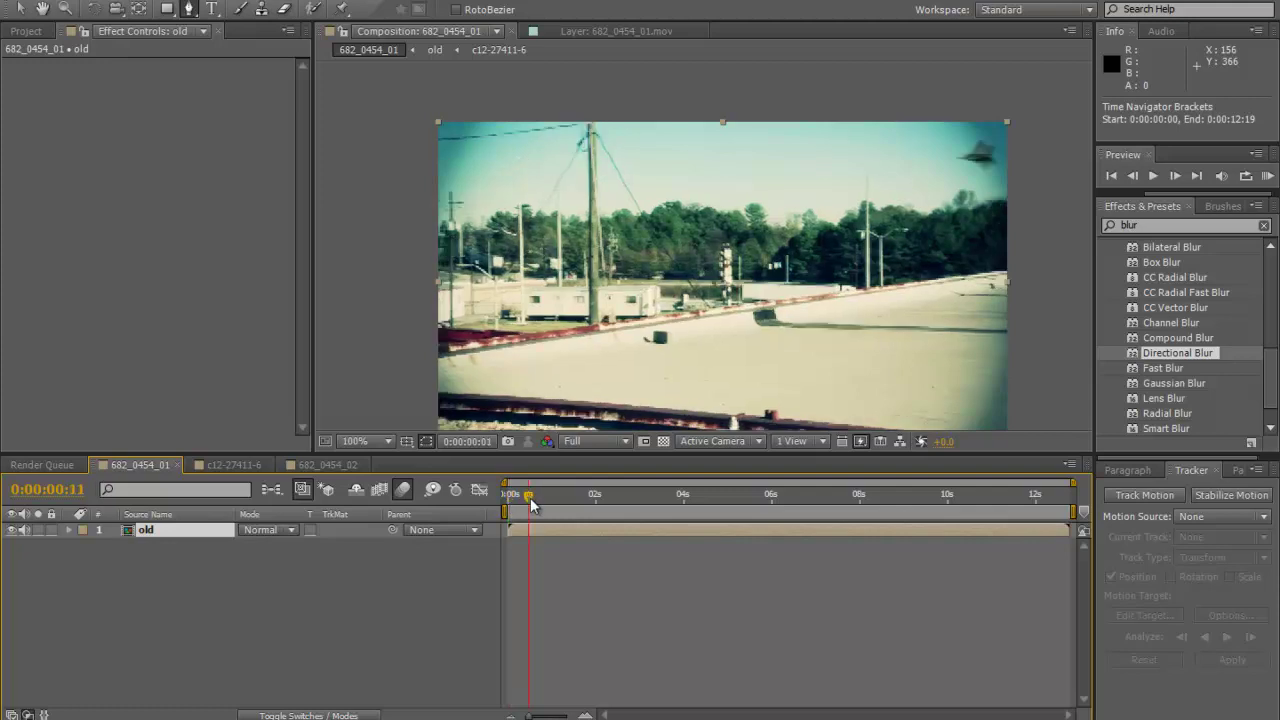
left_click_drag(529, 505, 511, 504)
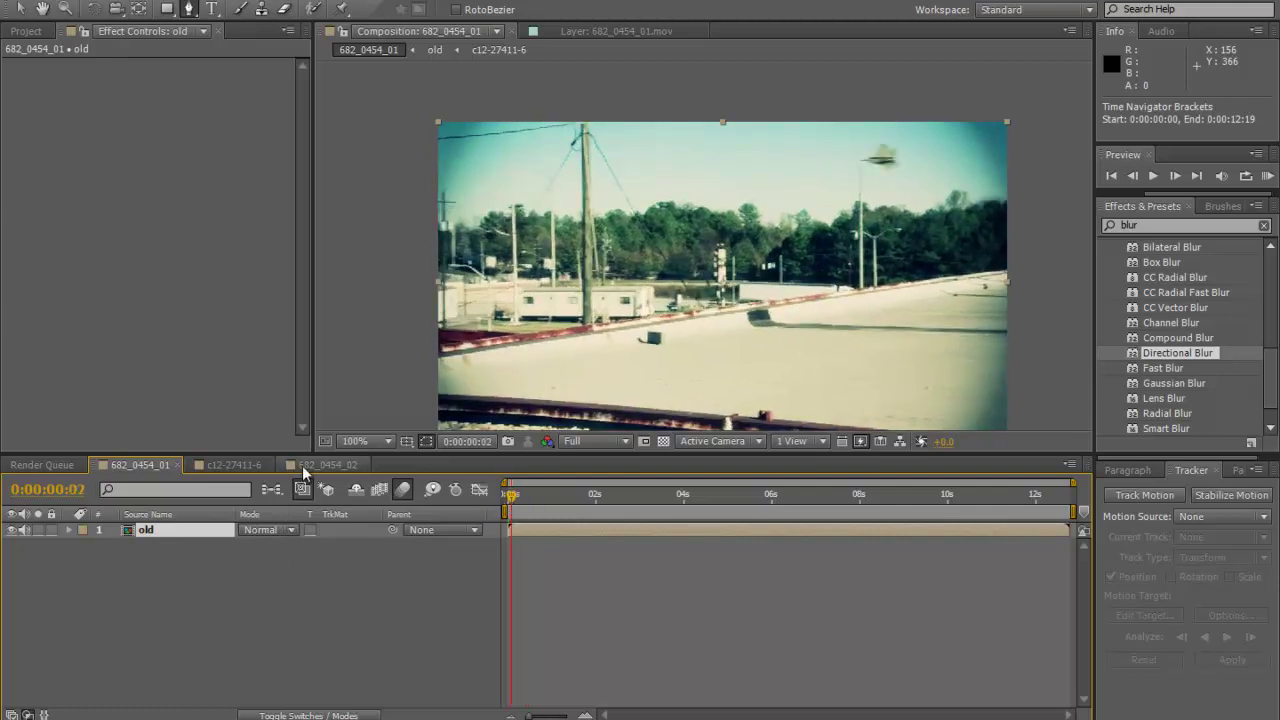
left_click_drag(302, 465, 302, 487)
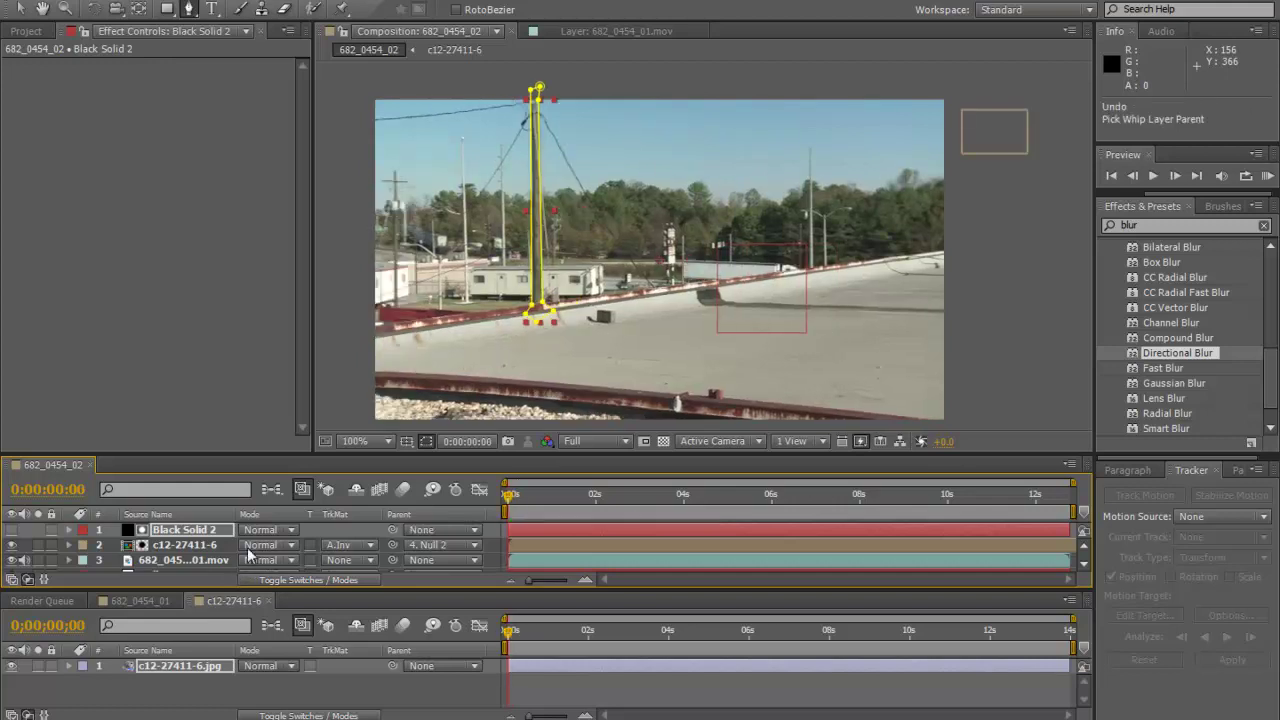
left_click(302, 489)
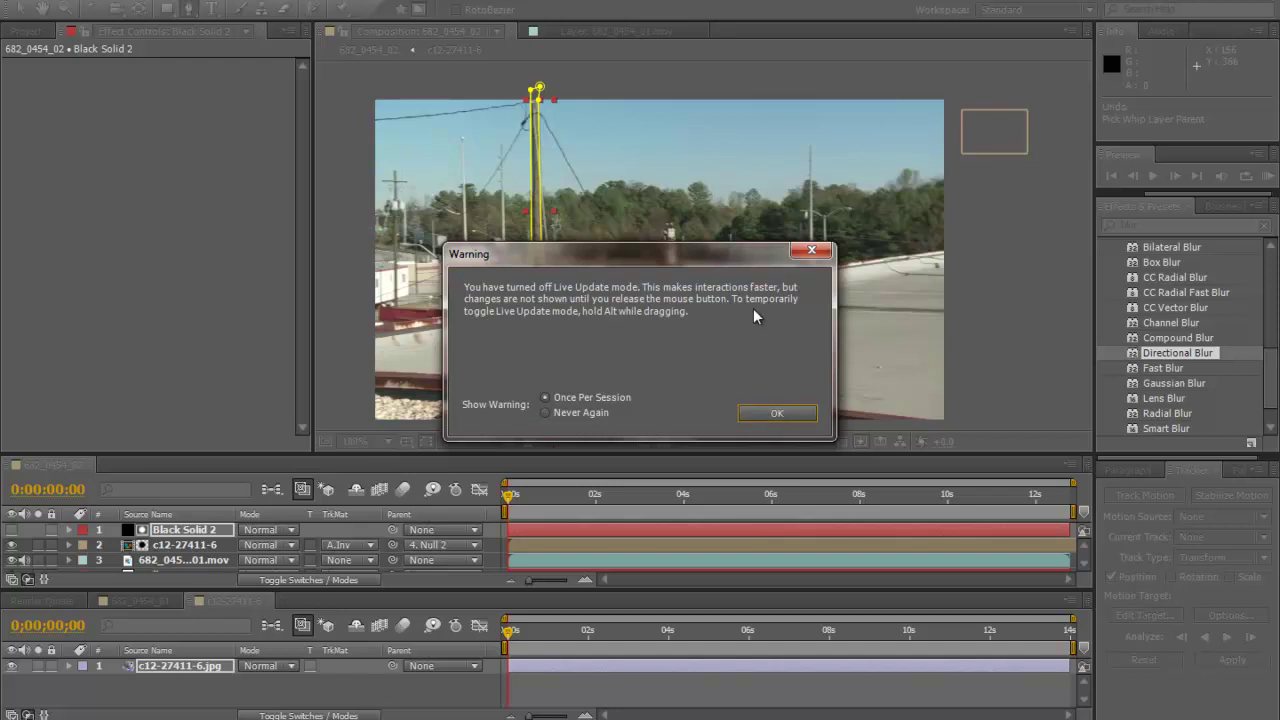
left_click(776, 413)
left_click(302, 489)
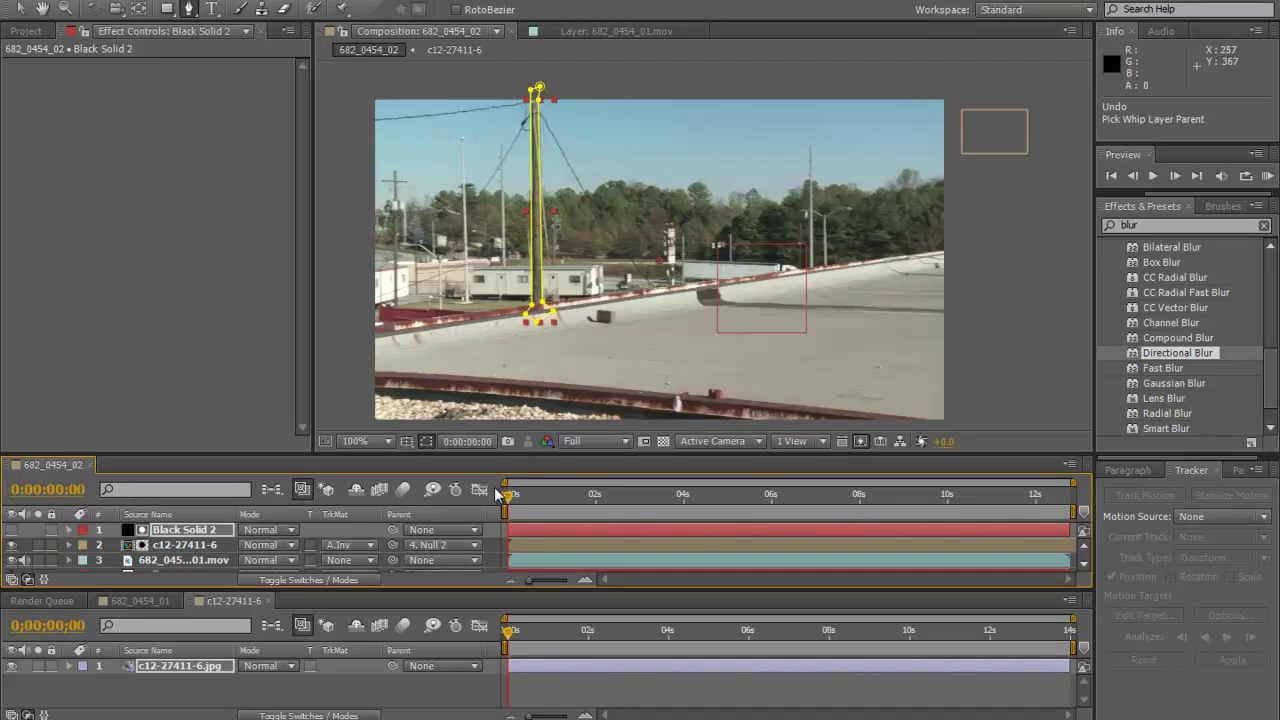
left_click(90, 465)
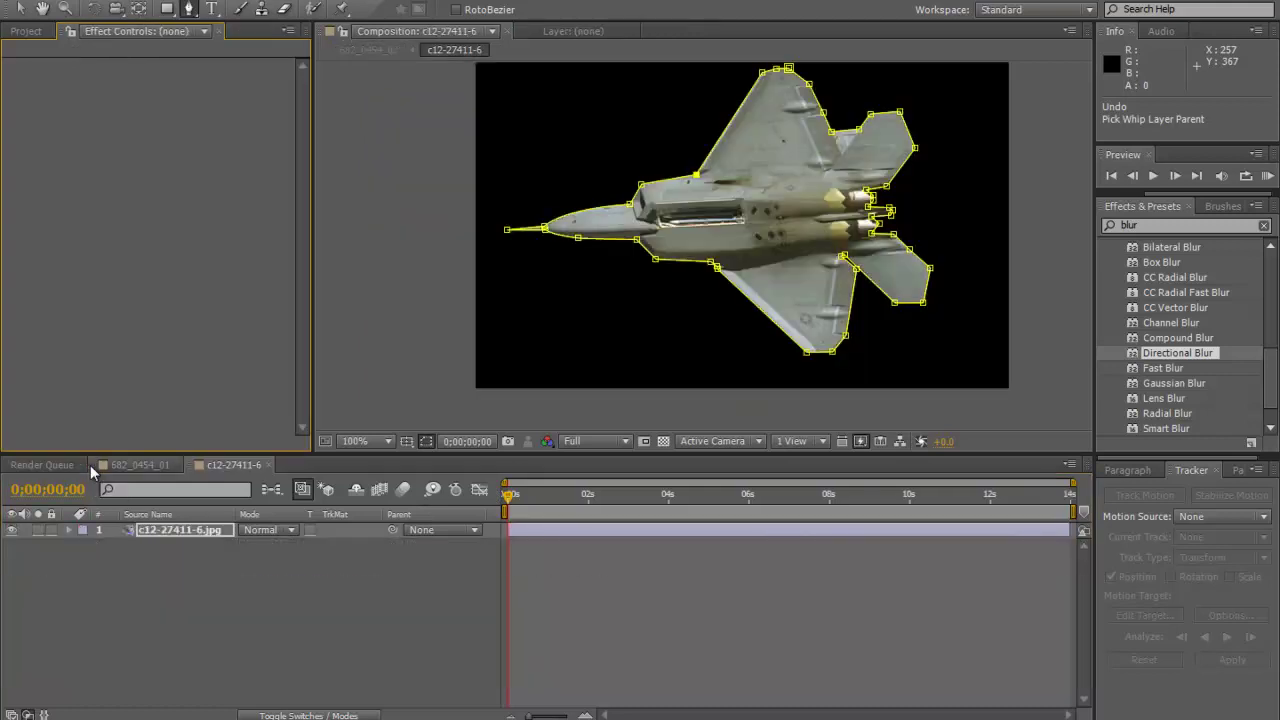
- Enlarge the composition viewer area and reopen the 682_0454_02 composition from the project items
left_click(122, 465)
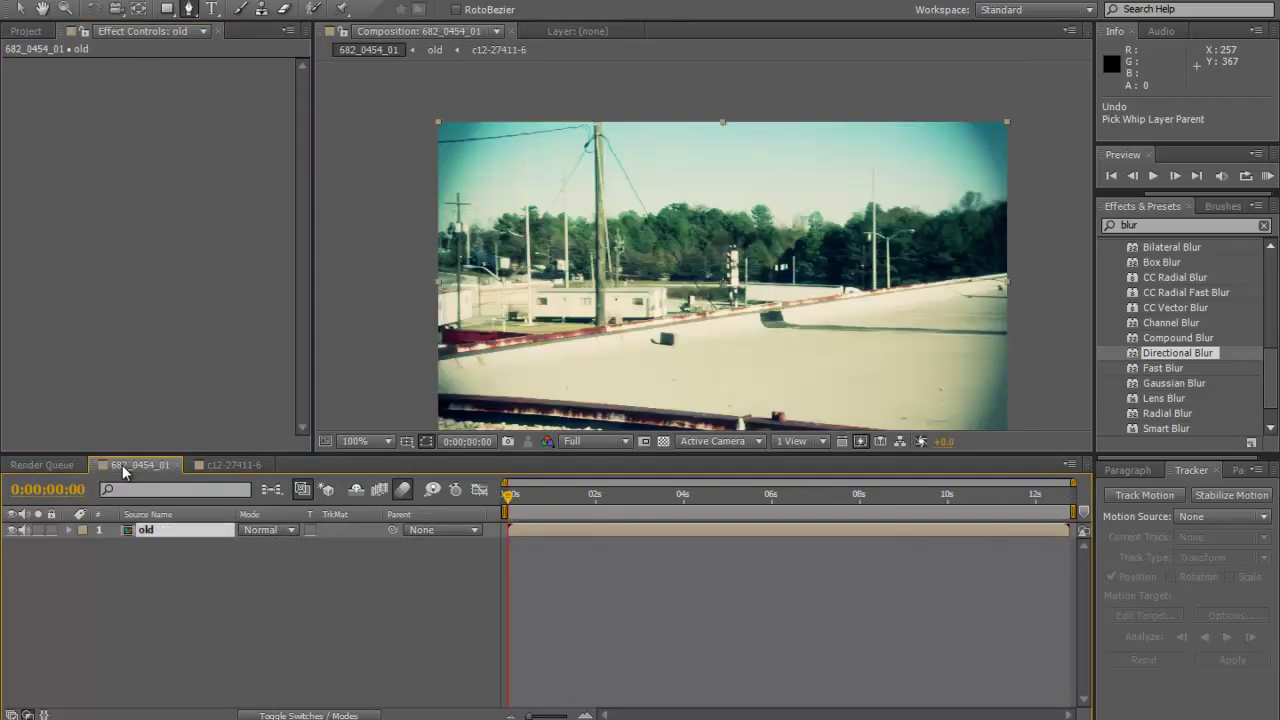
left_click_drag(674, 451, 674, 486)
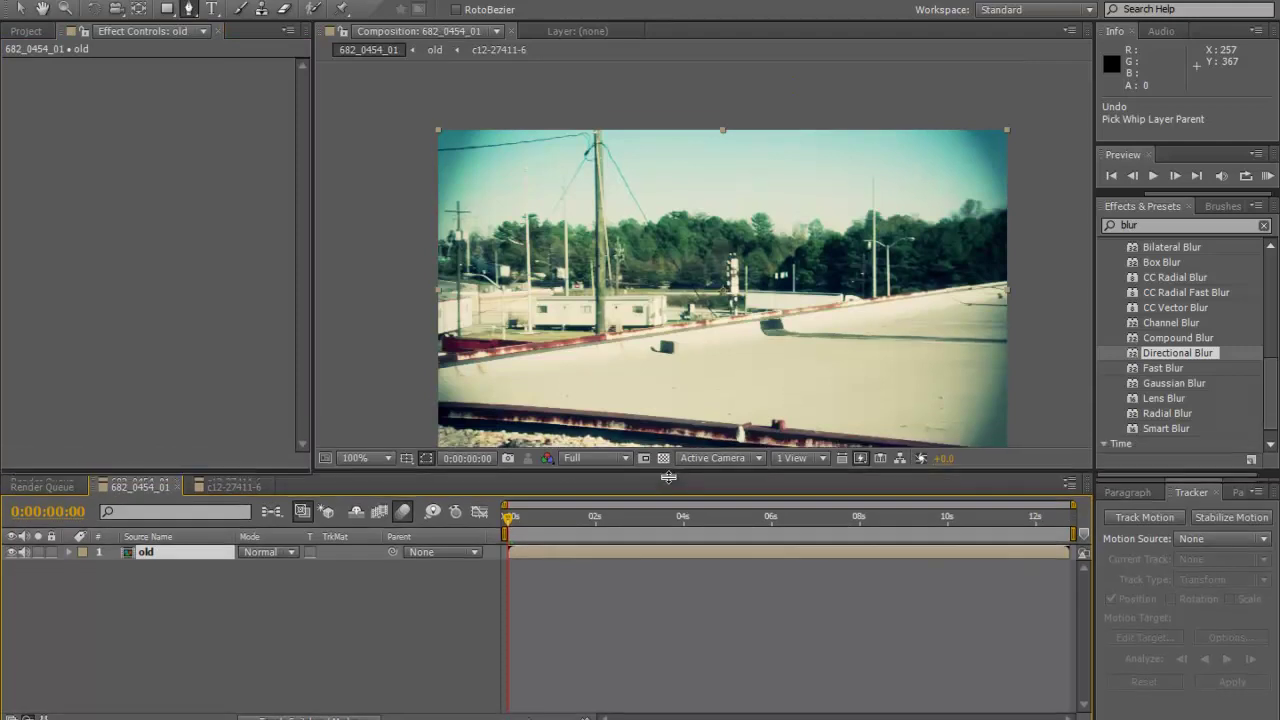
left_click(13, 32)
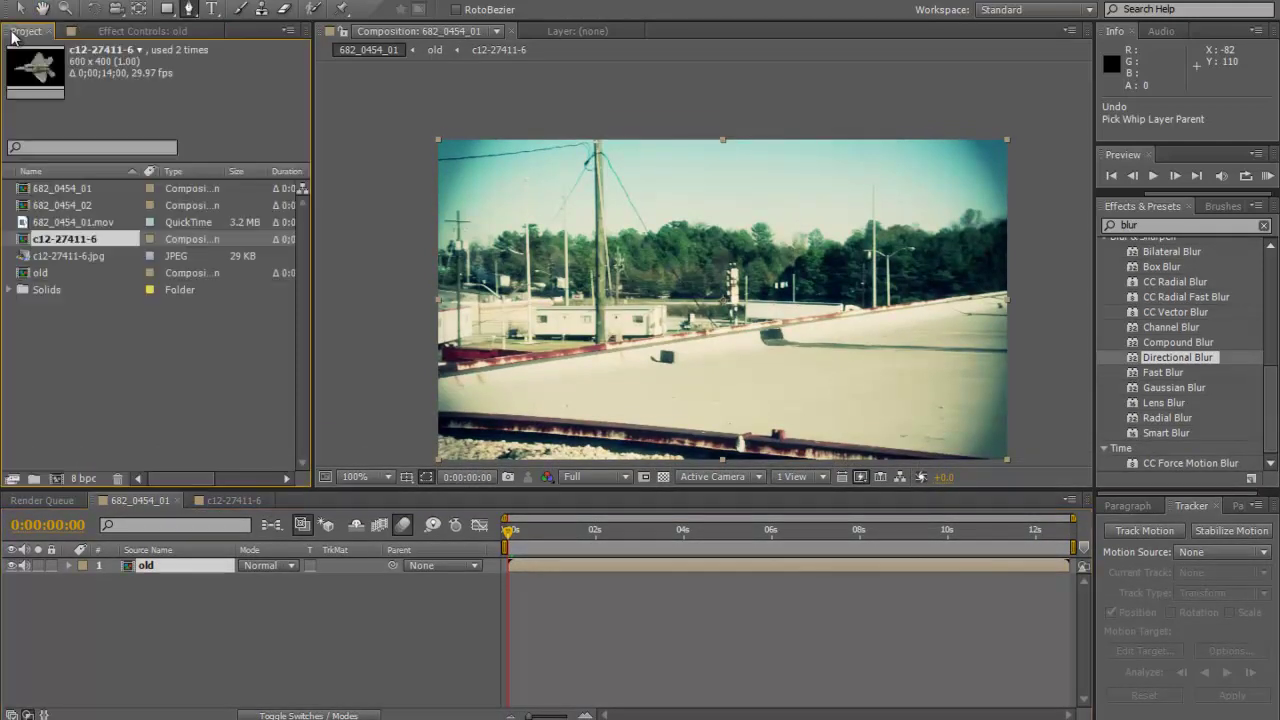
left_click(70, 189)
left_click(70, 206)
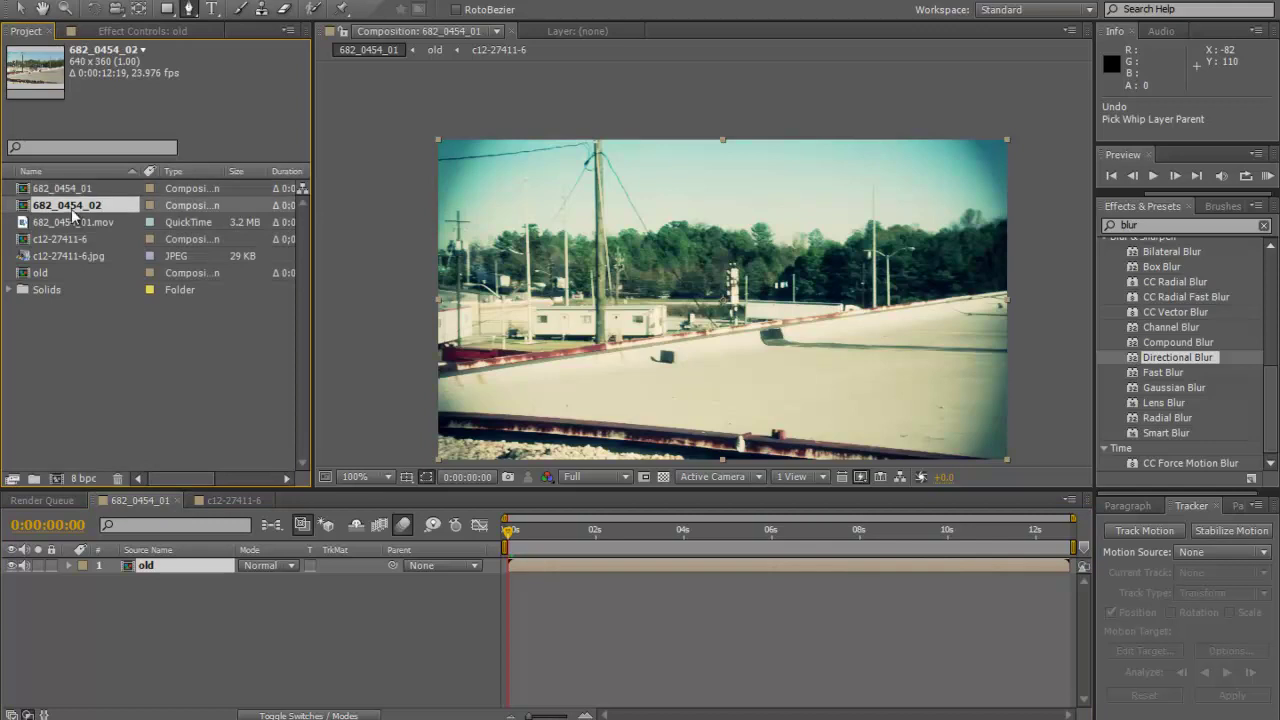
mouse_move(72, 208)
left_mouse_down()
mouse_move(140, 504)
mouse_move(330, 465)
mouse_move(140, 310)
mouse_move(75, 206)
left_mouse_up()
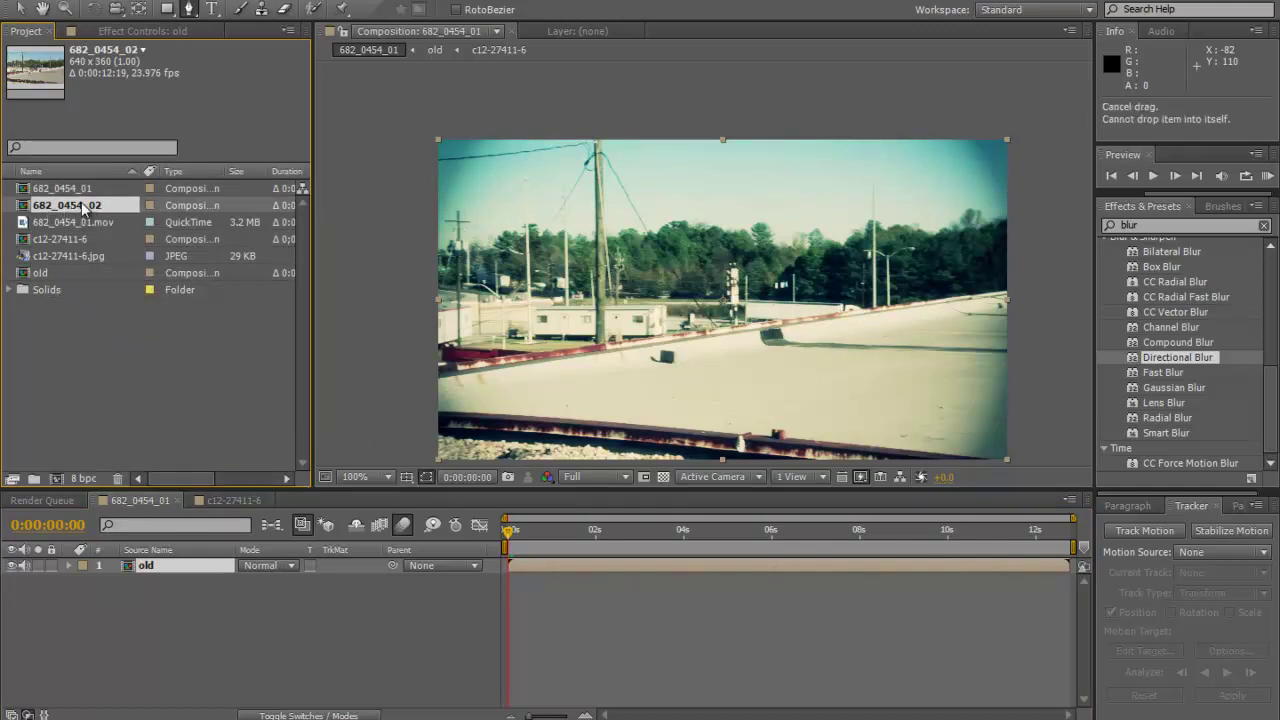
double_click(85, 206)
- Parent Black Solid 2 to Null 2 at the first frame and check that the matte follows the pole
mouse_move(505, 540)
left_mouse_down()
mouse_move(551, 538)
mouse_move(490, 533)
left_mouse_up()
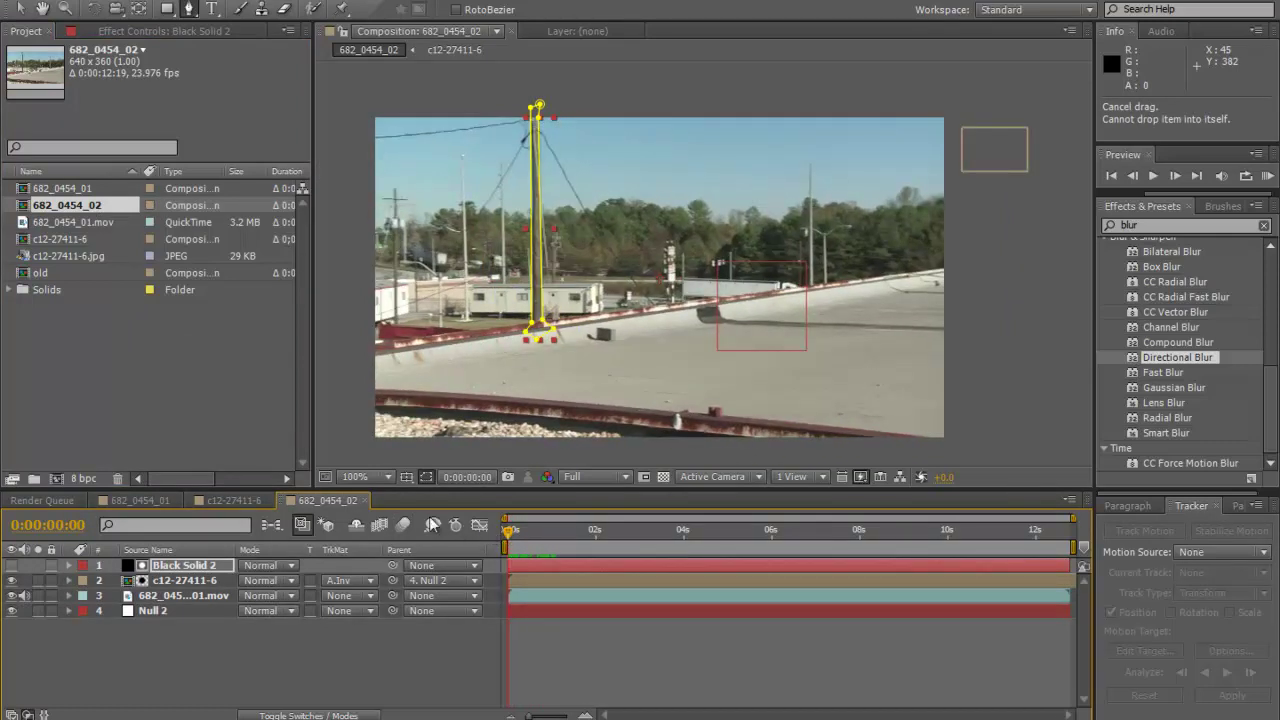
left_click_drag(510, 532, 490, 548)
left_click_drag(391, 567, 161, 612)
key("space")
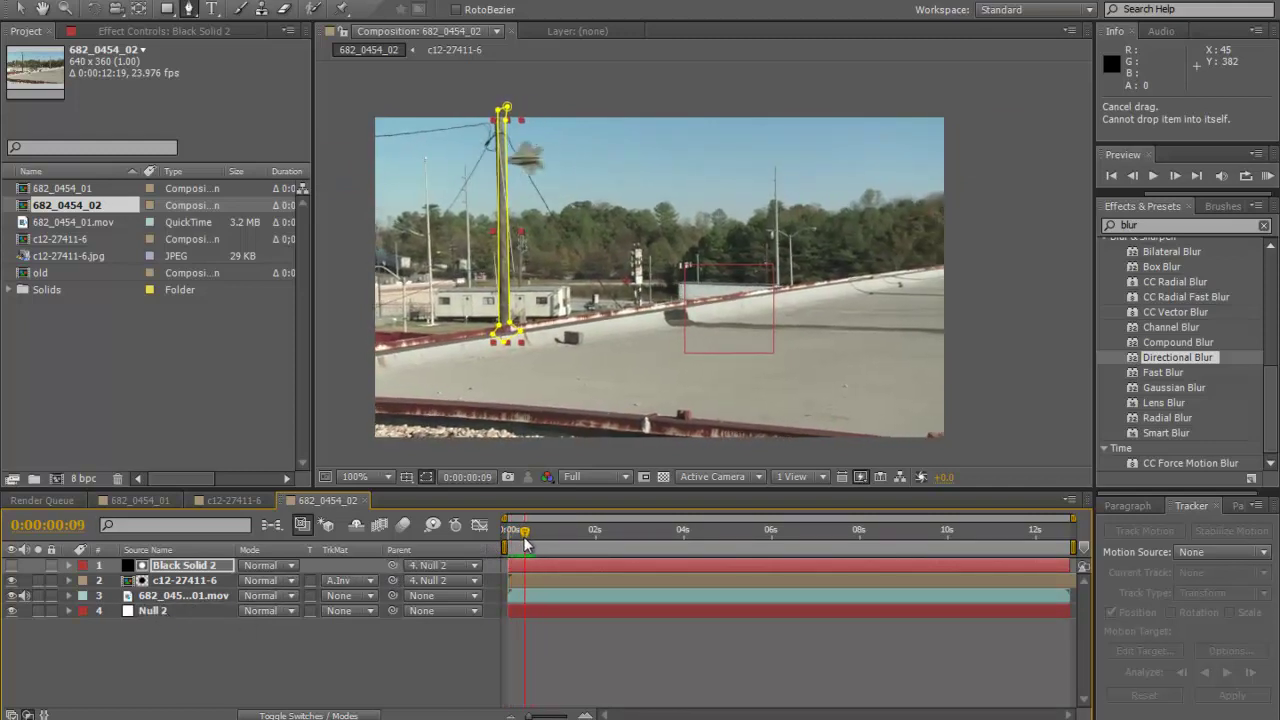
left_click_drag(524, 543, 498, 545)
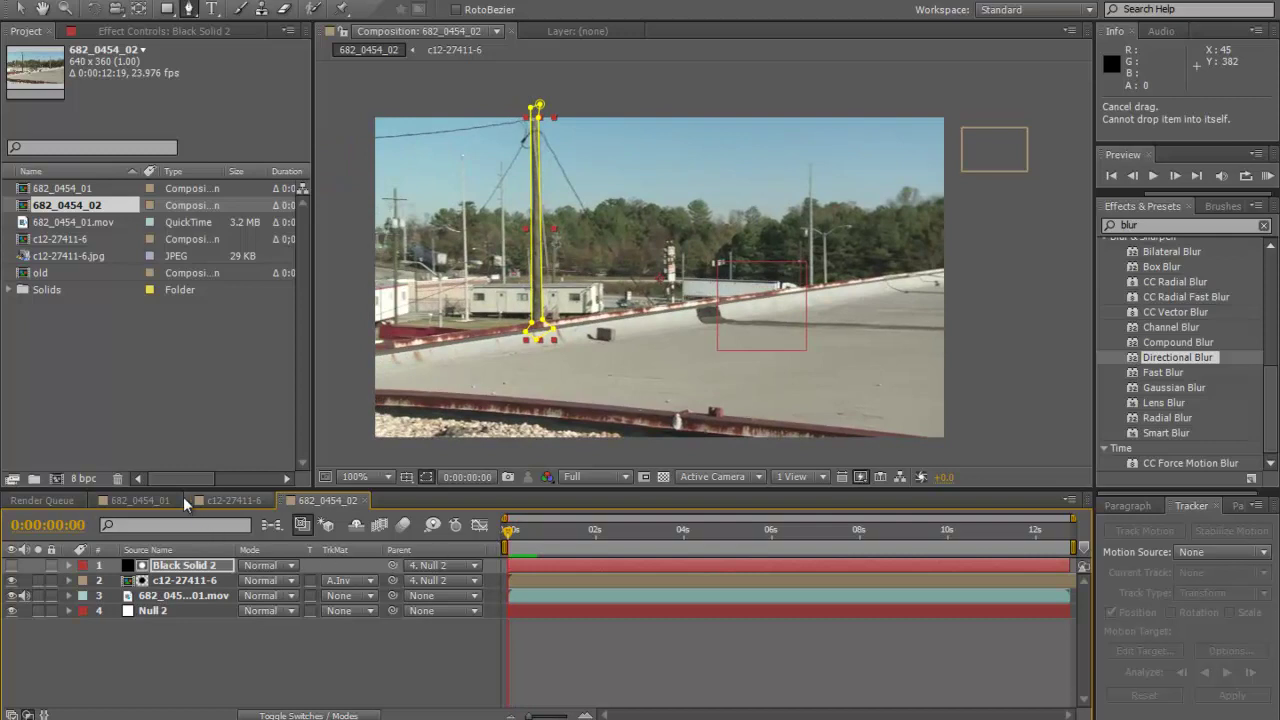
- View the graded 682_0454_01 composition for comparison and return to 682_0454_02, leaving all layers deselected
left_click(145, 500)
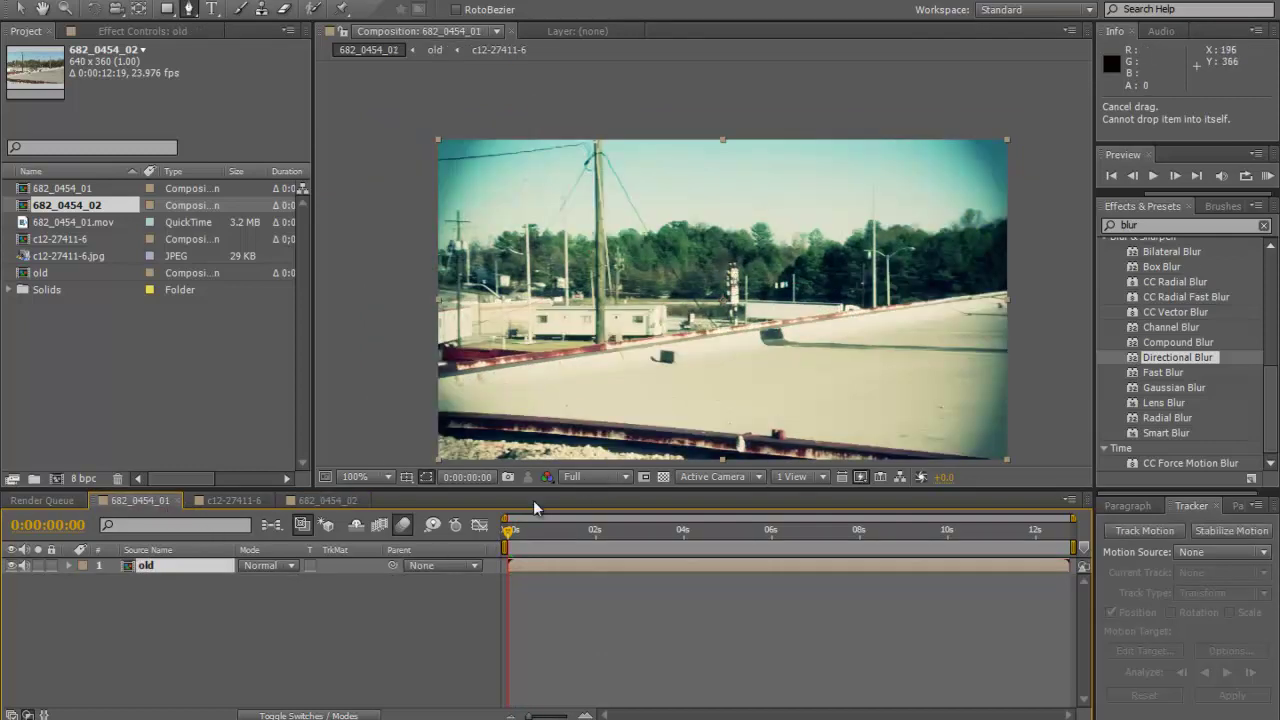
left_click(328, 500)
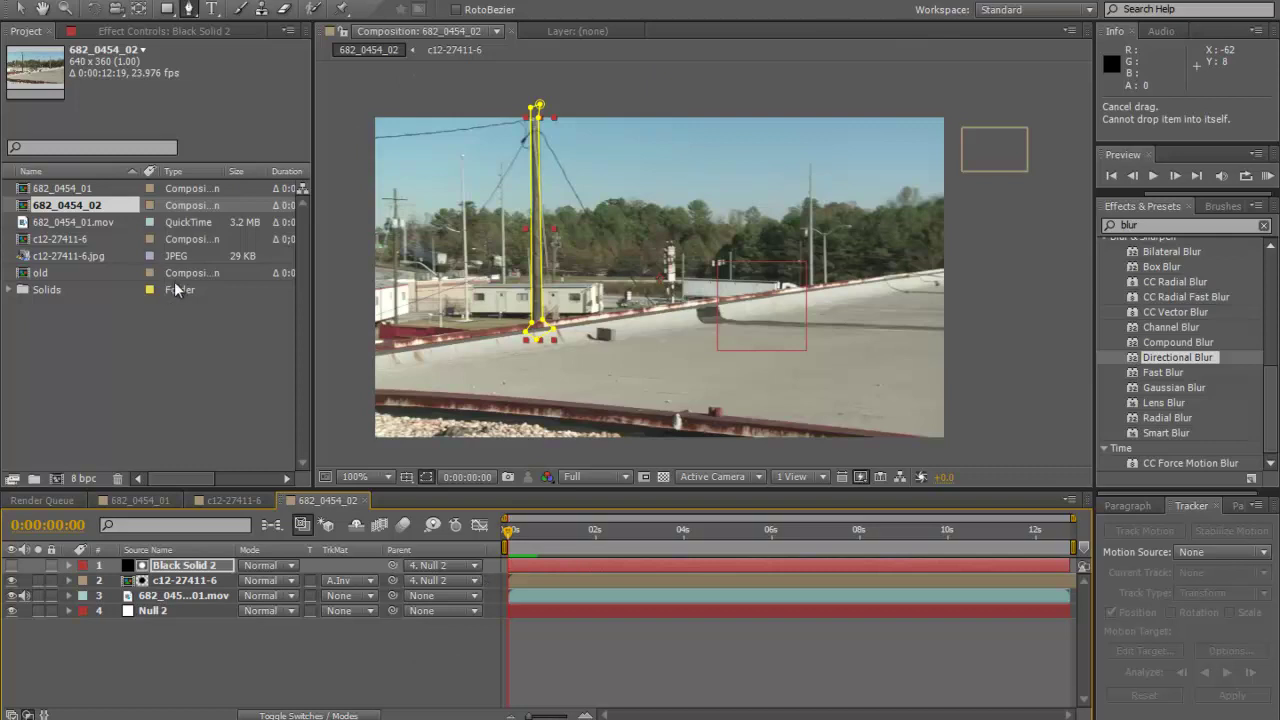
left_click(223, 663)
left_click(167, 597)
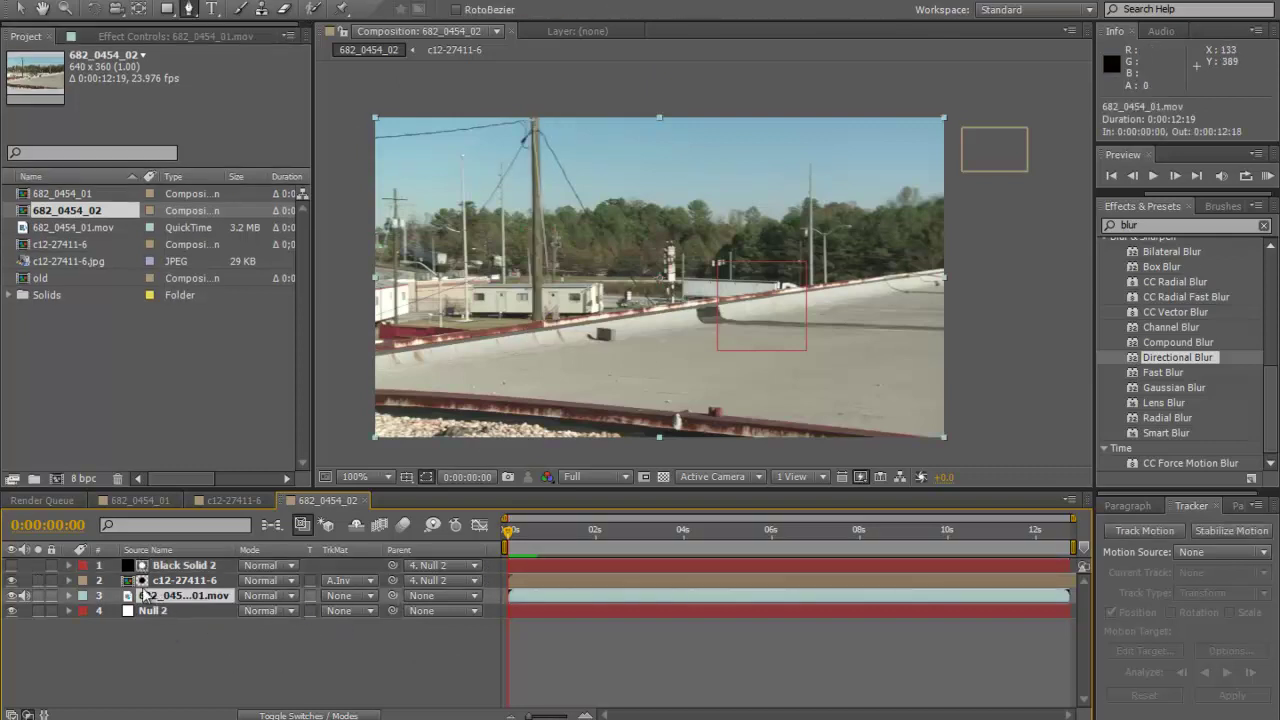
left_click(202, 666)
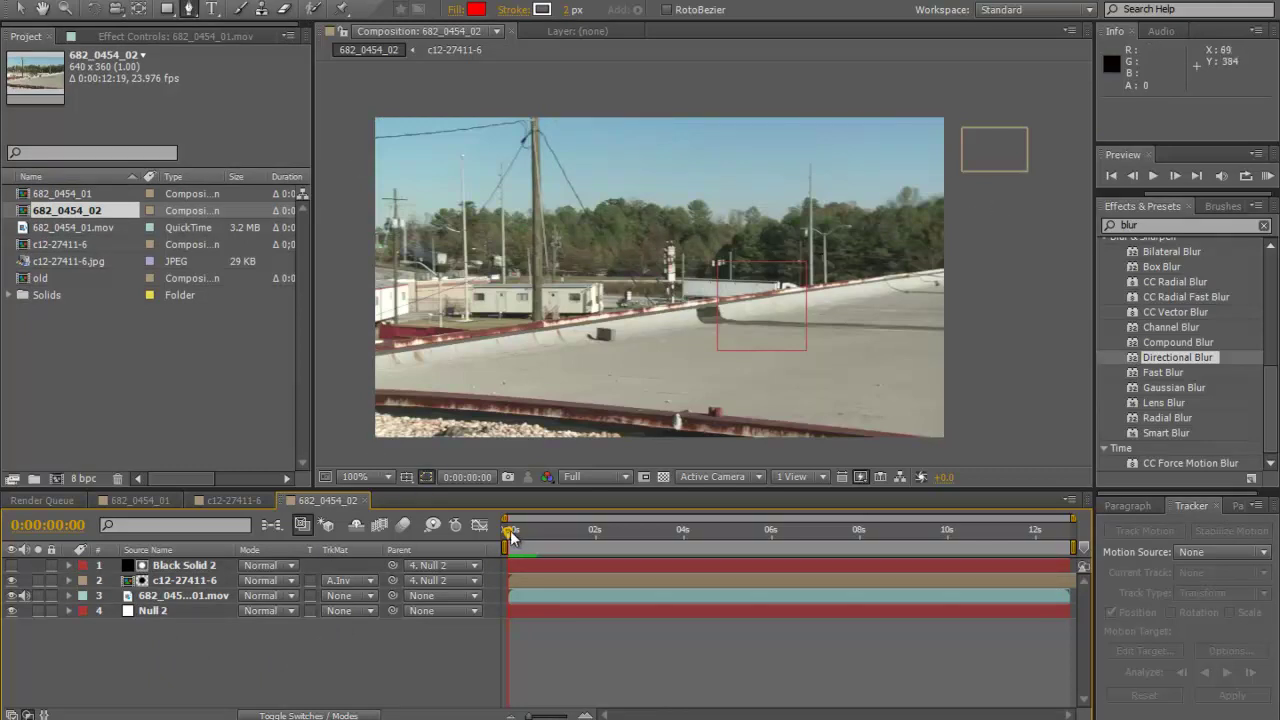
- Add an adjustment layer above all layers in 682_0454_02 and apply the Magic Bullet Looks effect to it
left_click(150, 1)
mouse_move(194, 12)
left_click(551, 128)
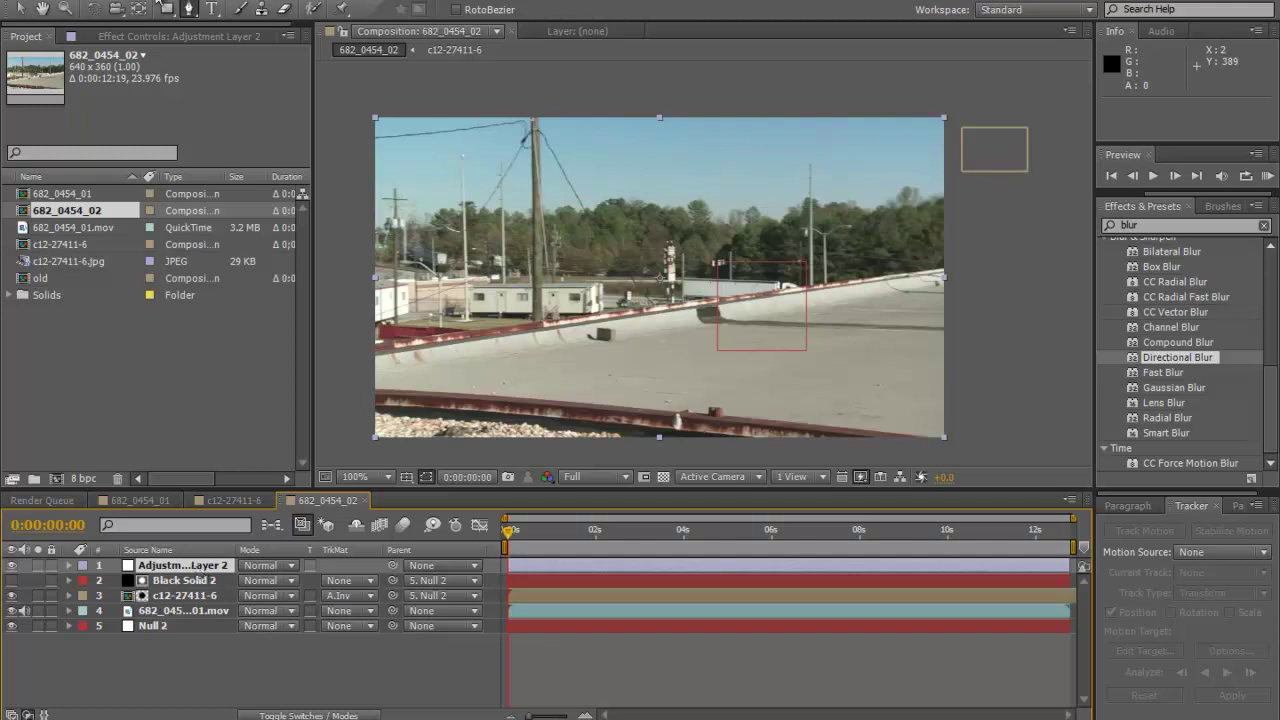
left_click(200, 2)
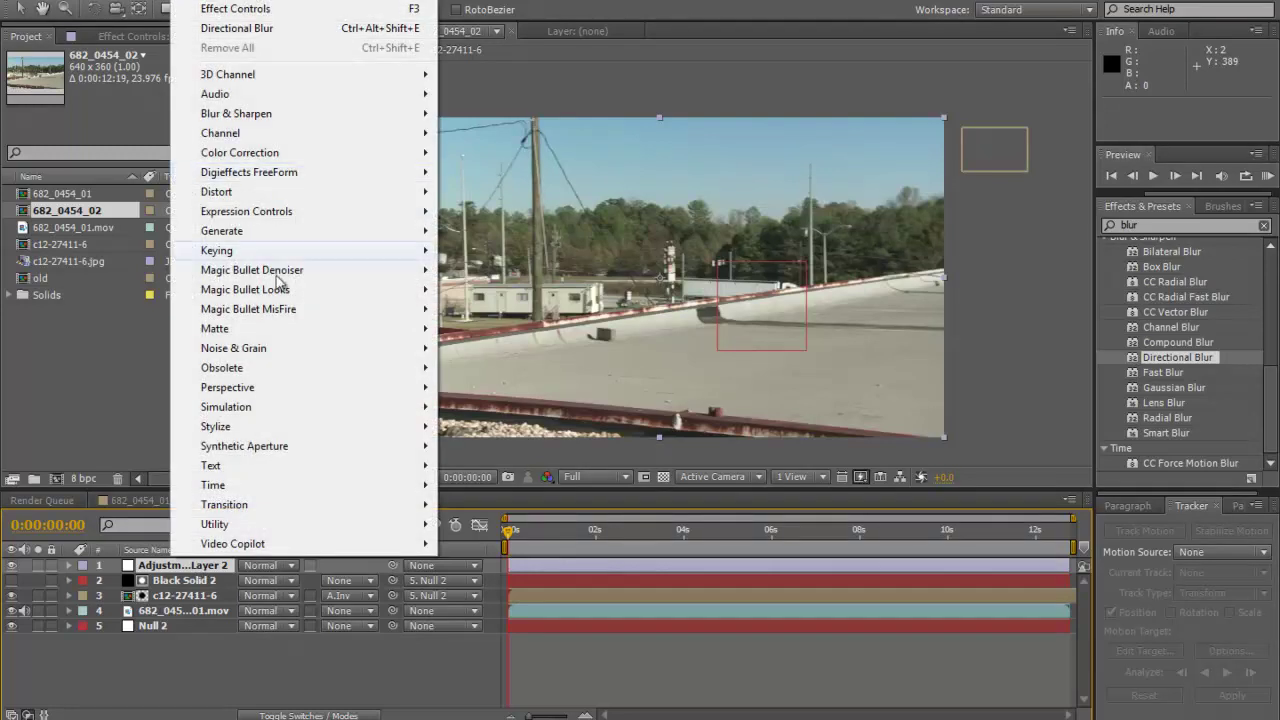
mouse_move(320, 289)
left_click(500, 290)
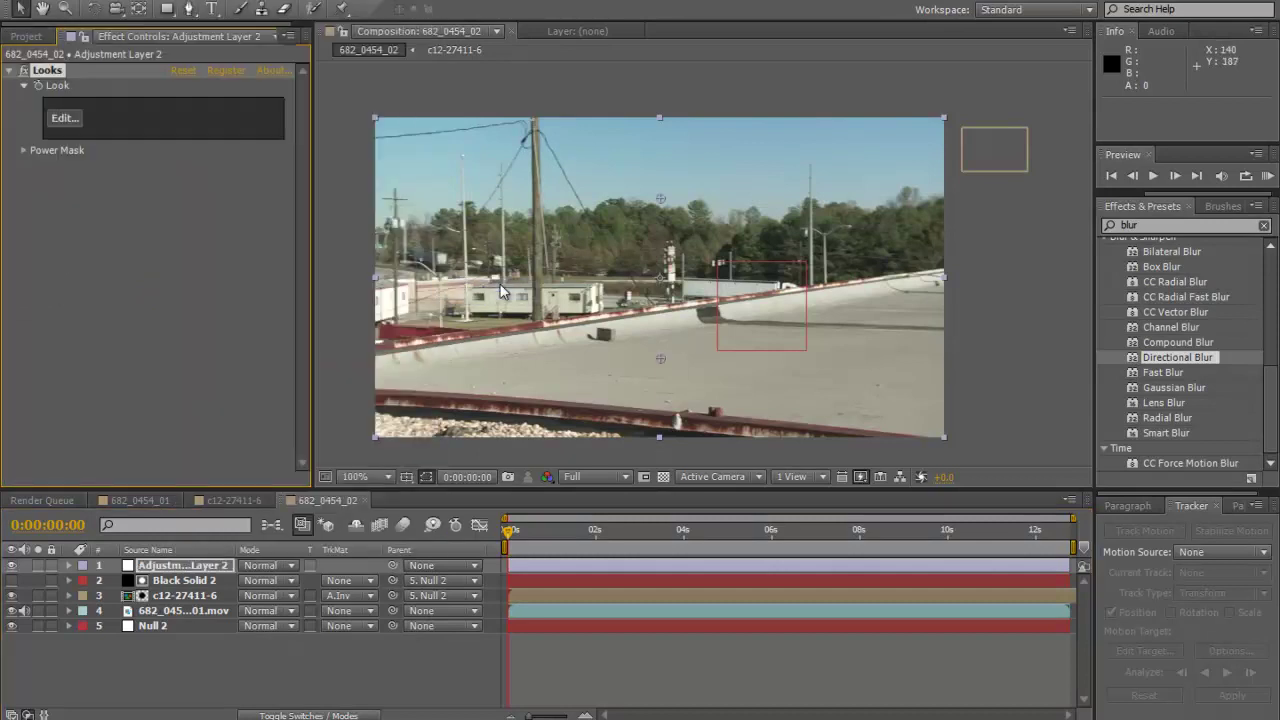
- Load the Blockbuster preset into the adjustment layer's Looks effect and check the grade over the opening frames
left_click(51, 119)
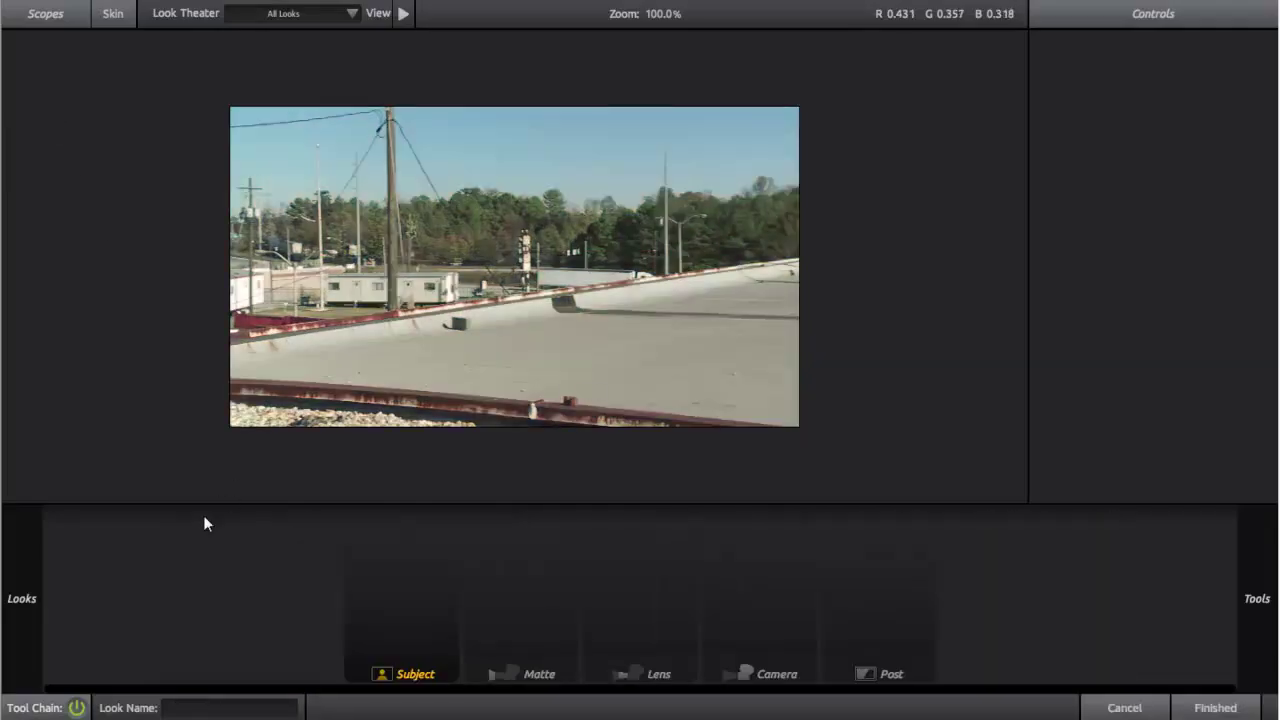
mouse_move(5, 211)
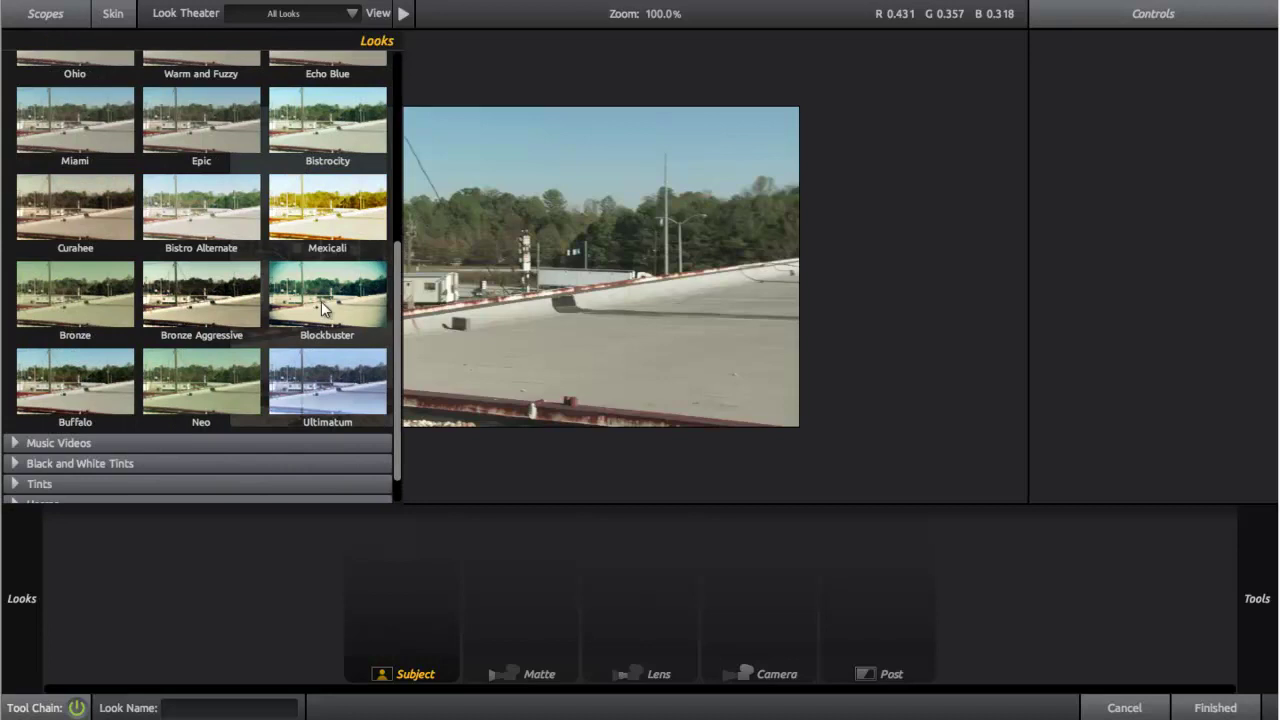
left_click(321, 301)
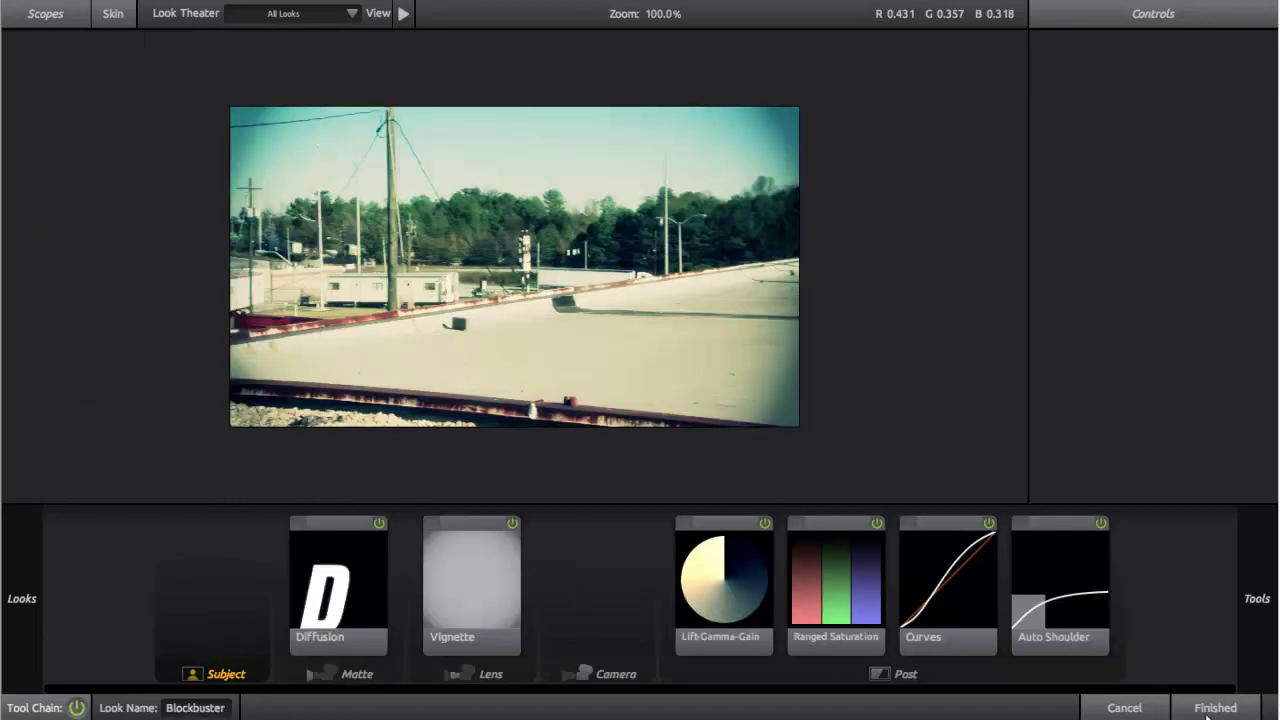
left_click(1212, 712)
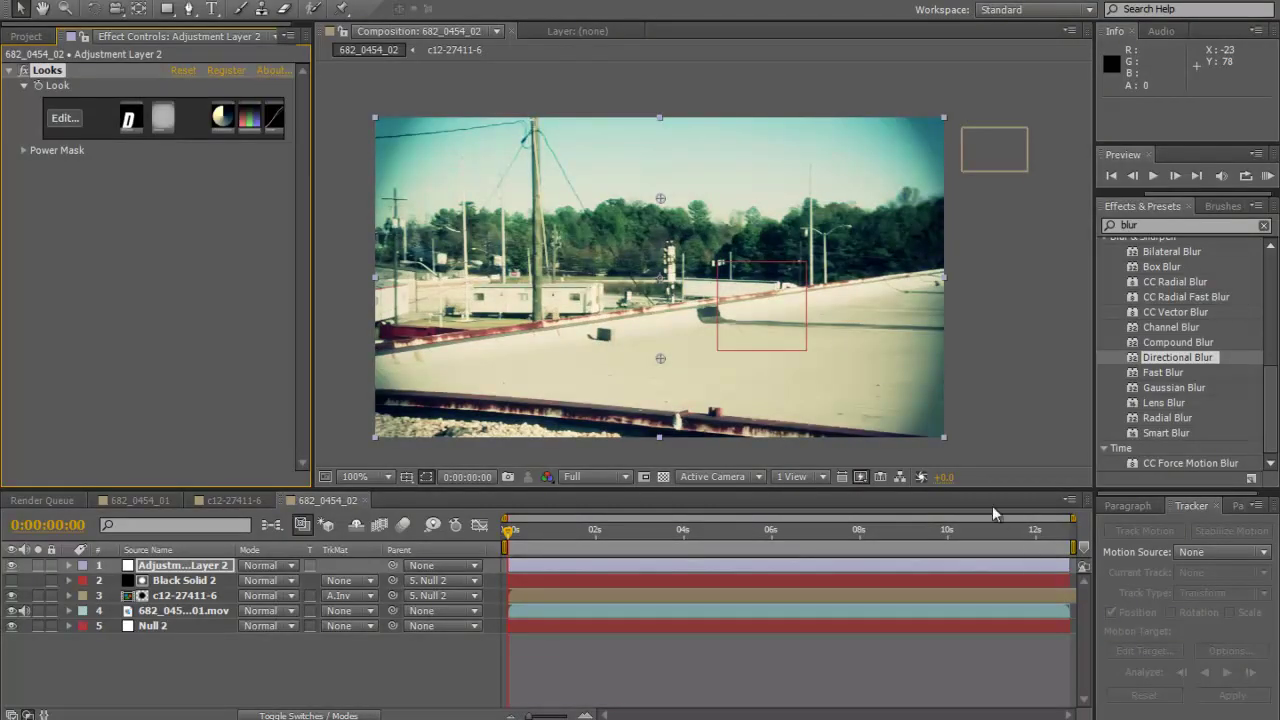
left_click_drag(504, 534, 528, 538)
left_click_drag(515, 548, 470, 548)
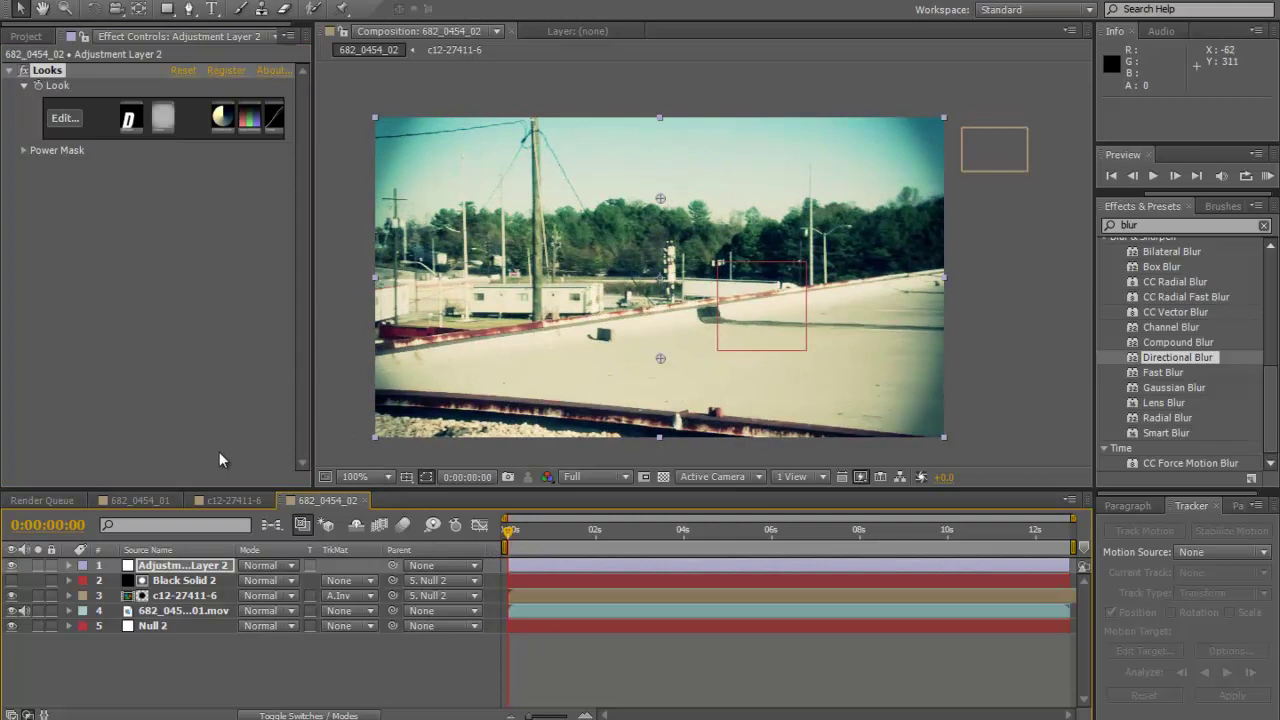
- Apply the Tint color correction effect to the 682_0454_01.mov footage layer
left_click(190, 612)
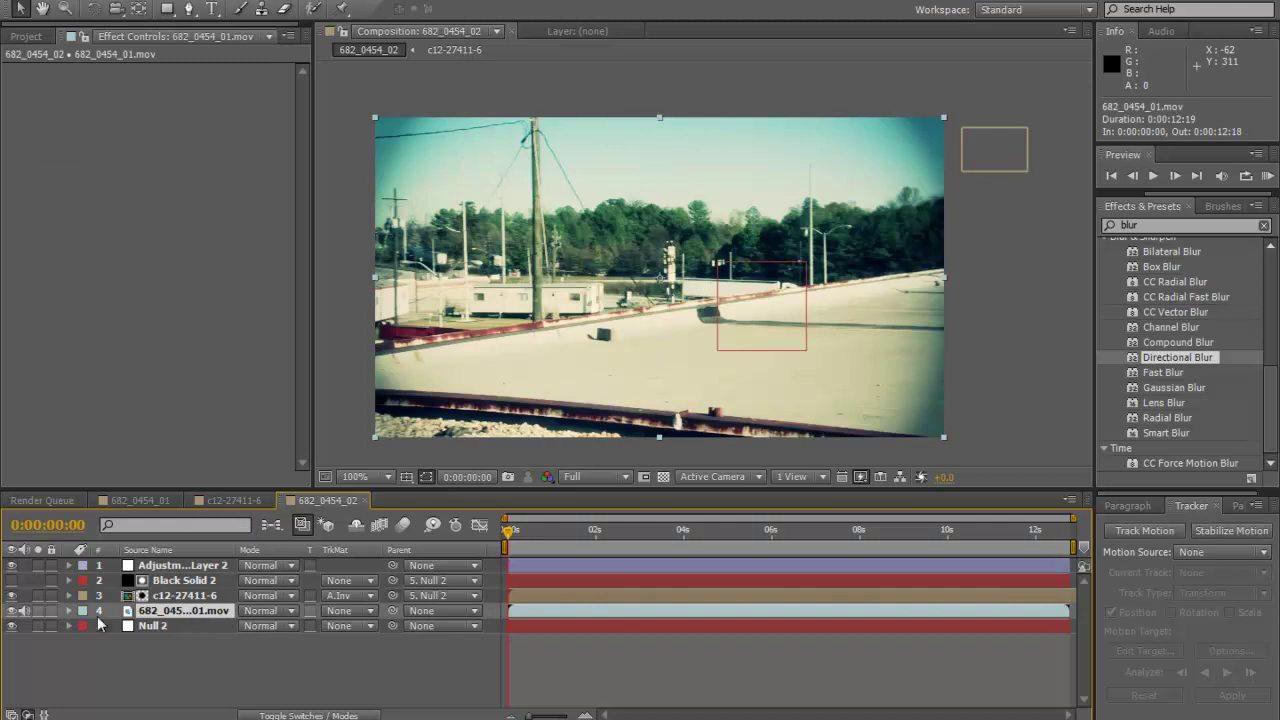
left_click(11, 611)
left_click(11, 611)
left_click(190, 0)
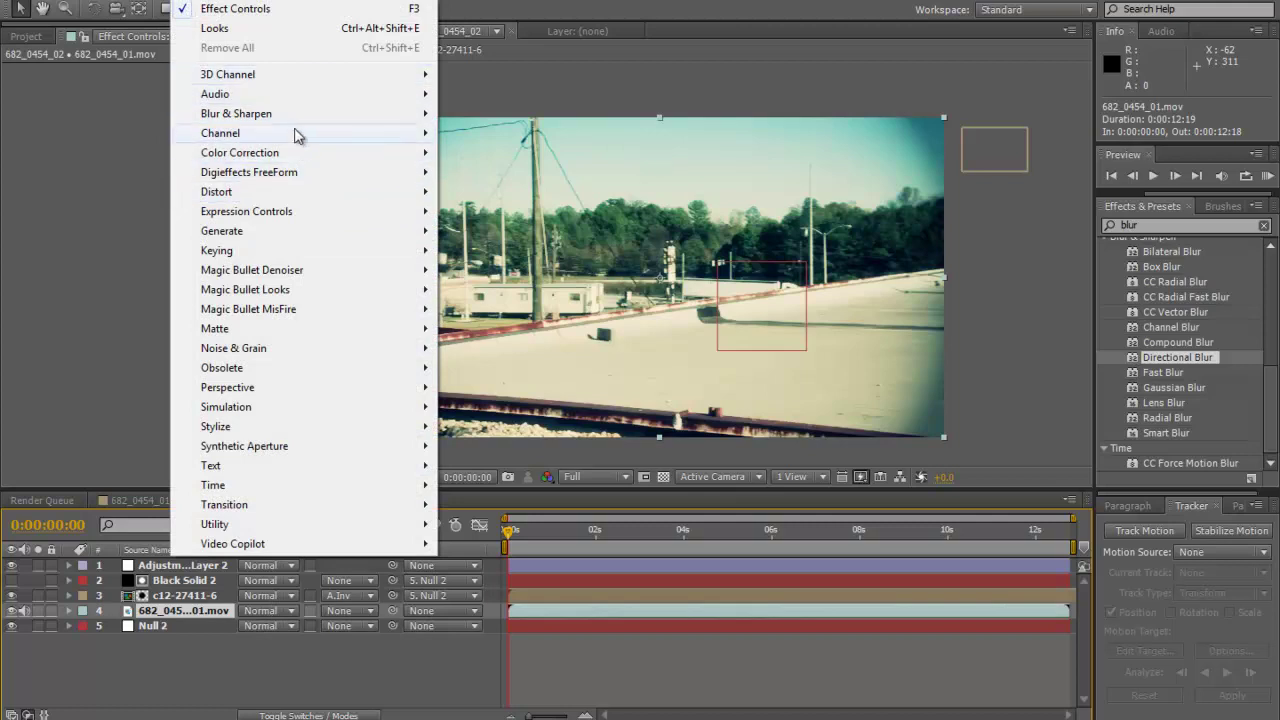
mouse_move(285, 160)
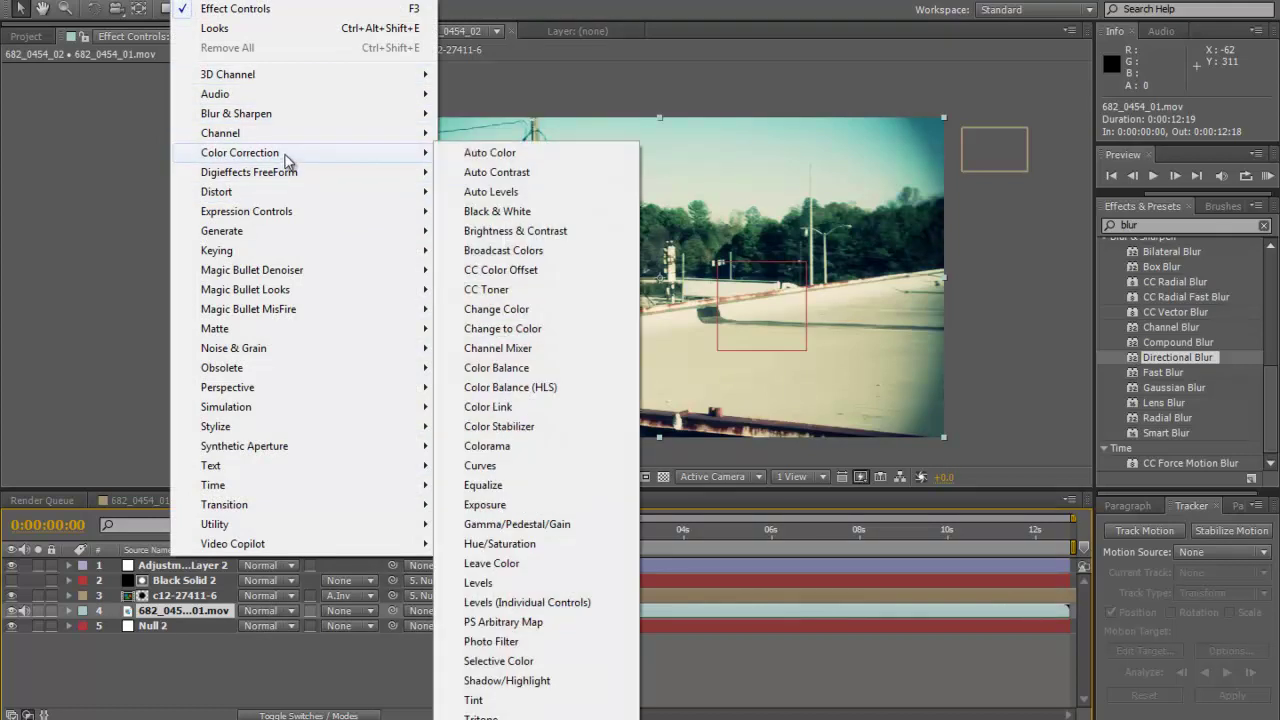
left_click(496, 701)
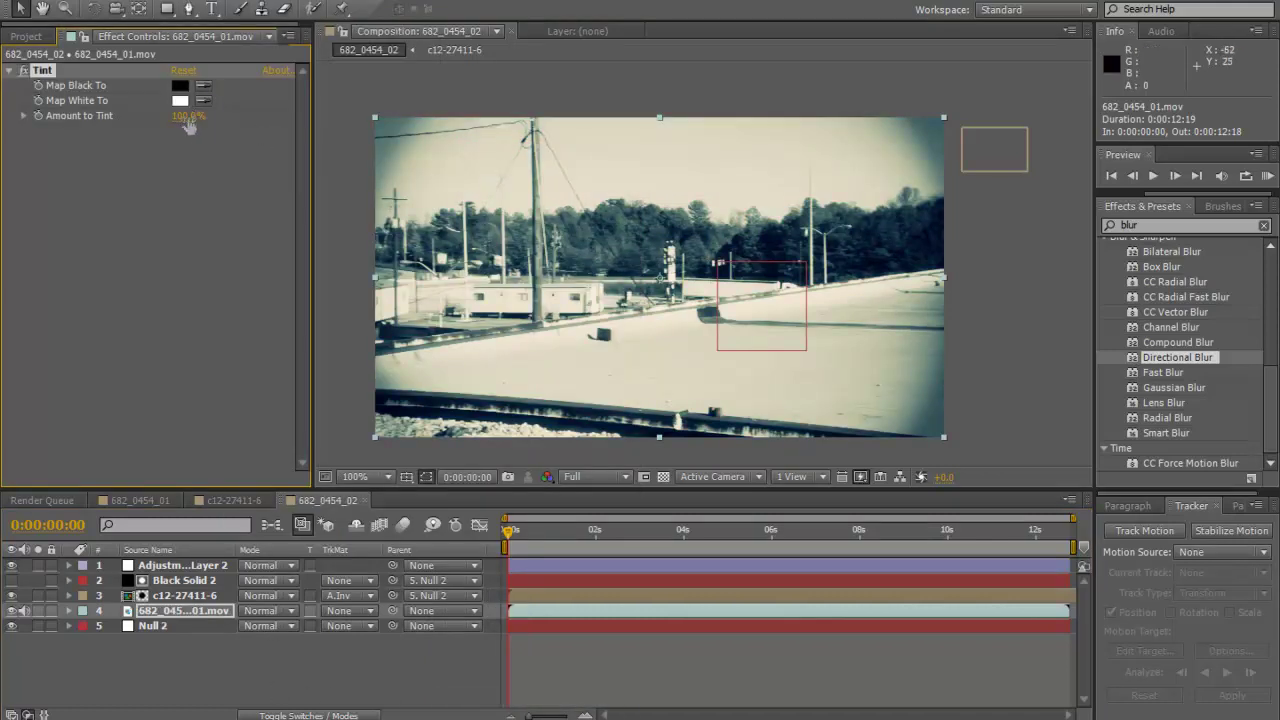
- Set the footage's Amount to Tint to 43% and check it against the jet over the first frames
left_click(187, 117)
key("Return")
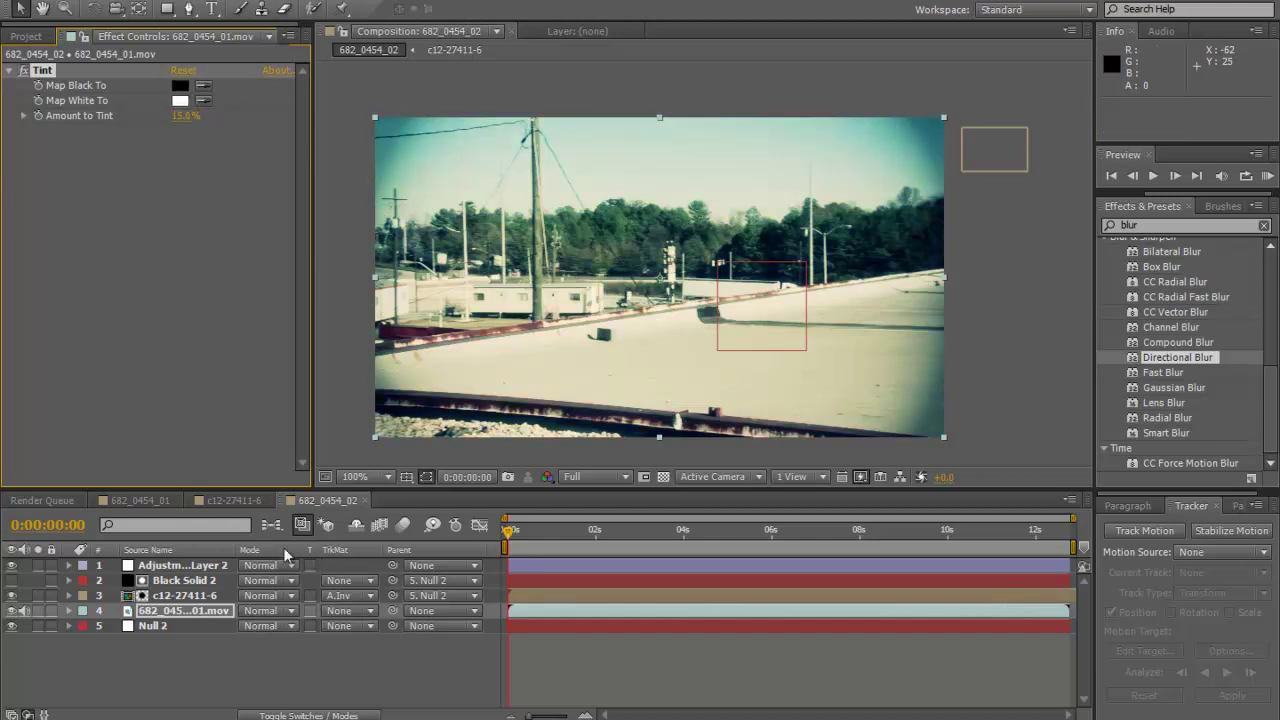
left_click(511, 533)
left_click_drag(184, 115, 200, 115)
left_click(199, 240)
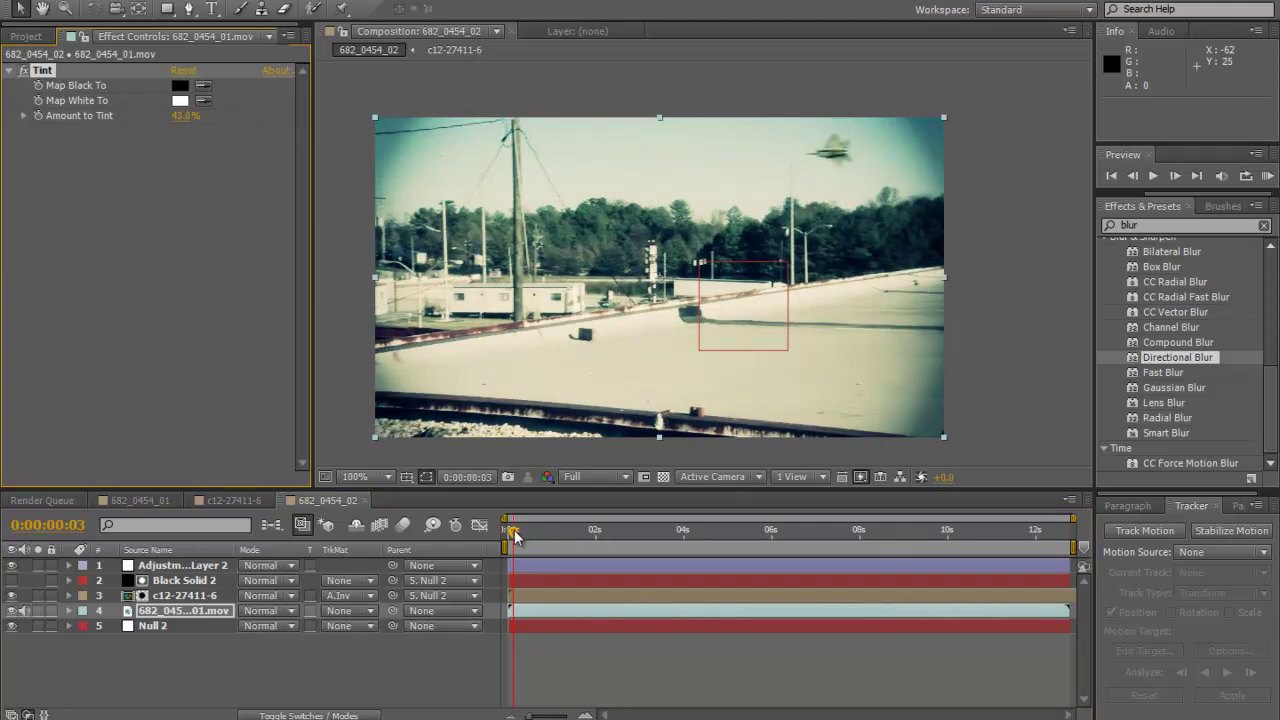
mouse_move(514, 537)
left_mouse_down()
mouse_move(532, 537)
mouse_move(490, 530)
left_mouse_up()
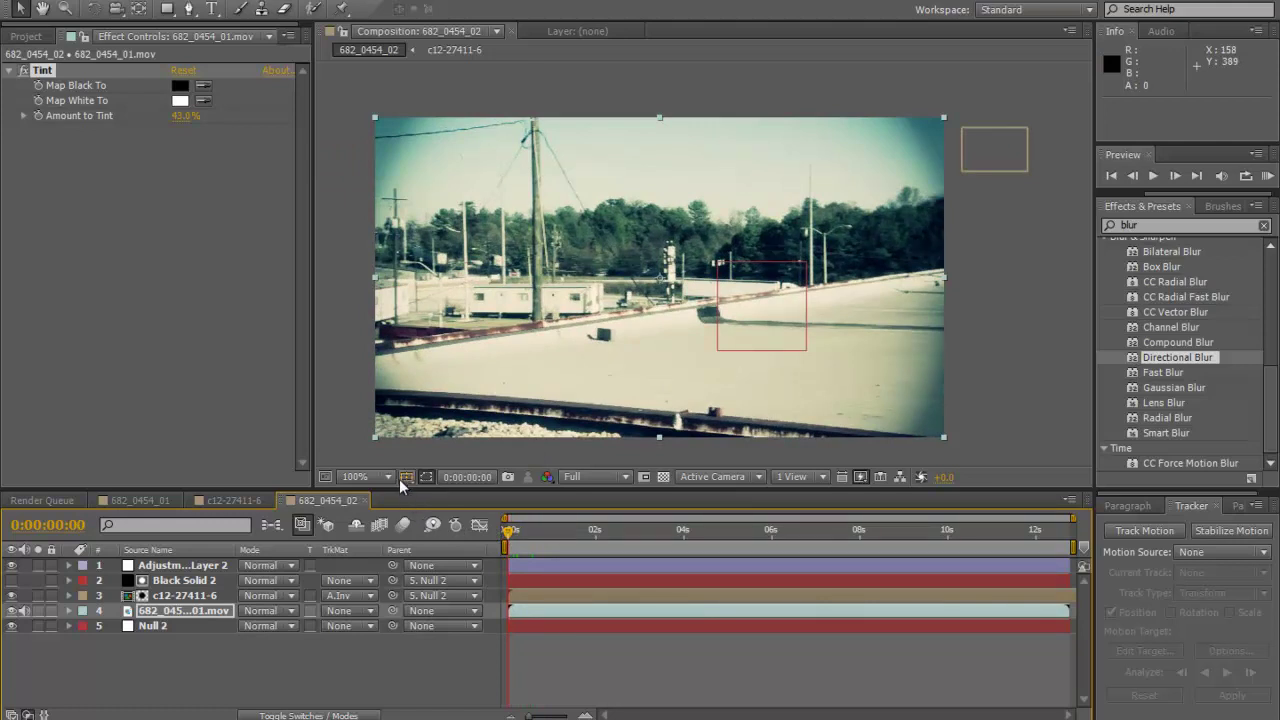
- Select the c12-27411-6 jet layer, play the graded flyby from the start, and return to the first frame
left_click(172, 568)
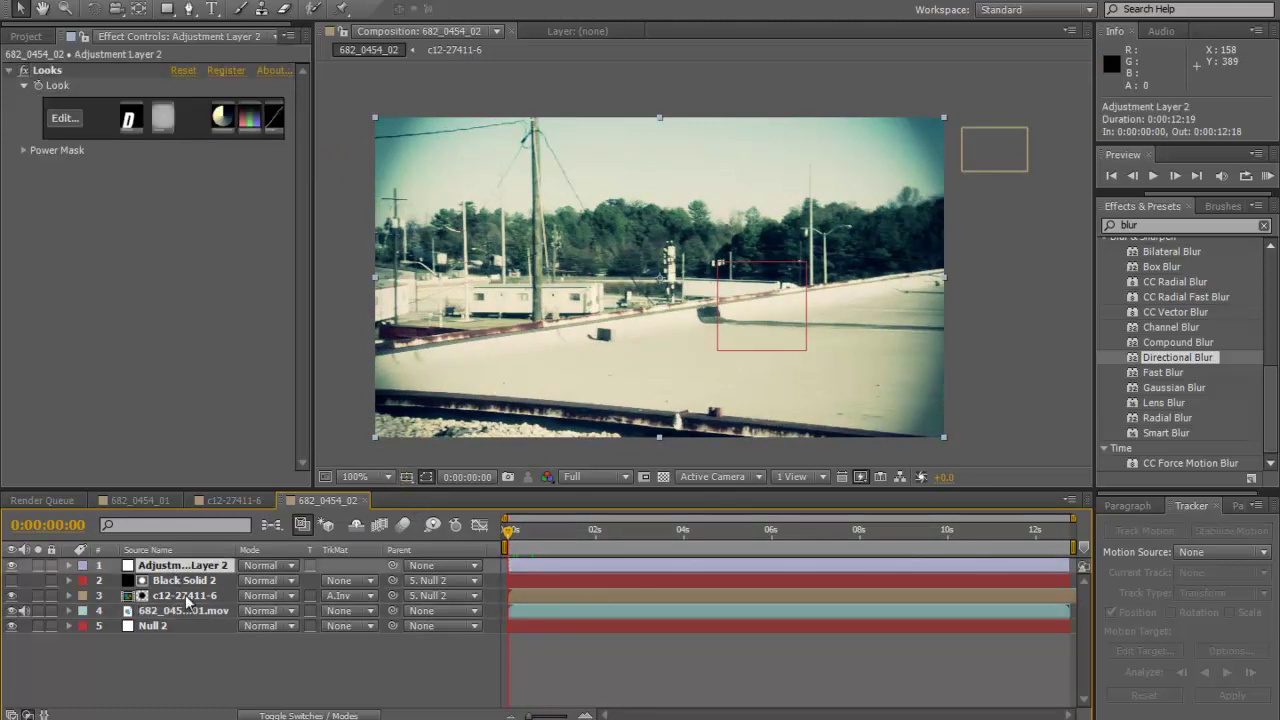
left_click(183, 597)
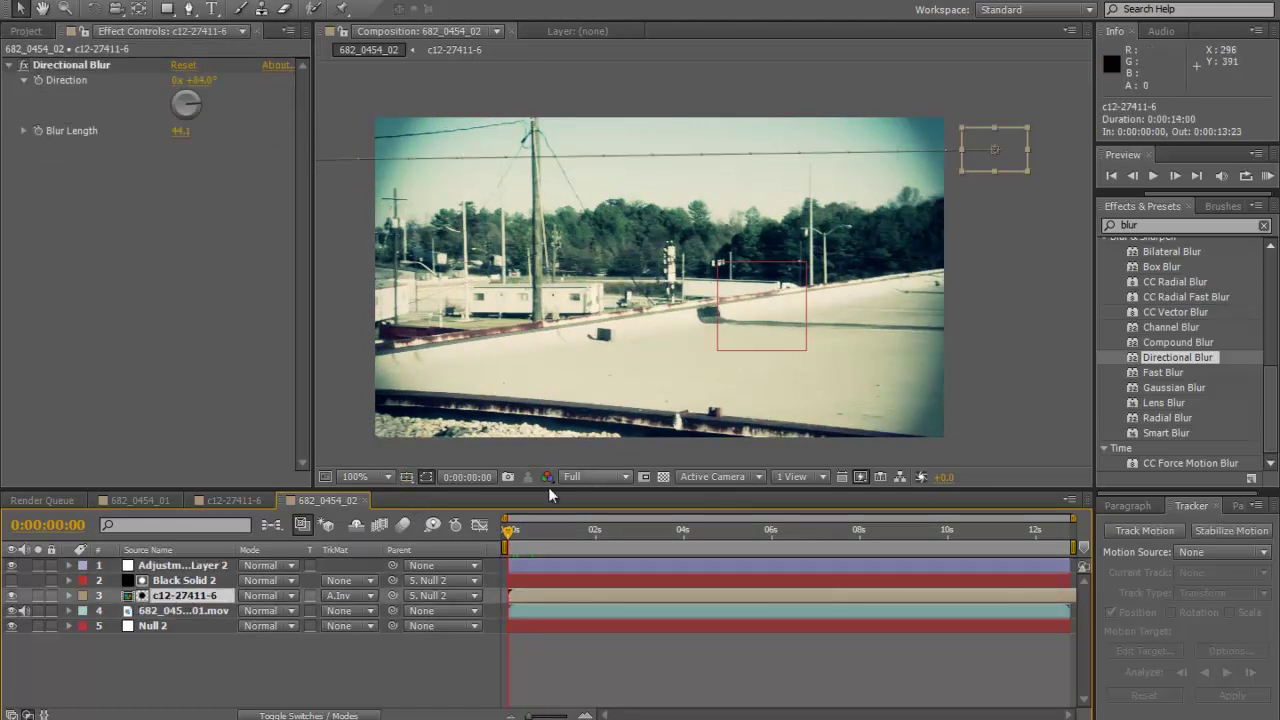
mouse_move(508, 537)
left_mouse_down()
mouse_move(543, 540)
mouse_move(507, 538)
left_mouse_up()
key("space")
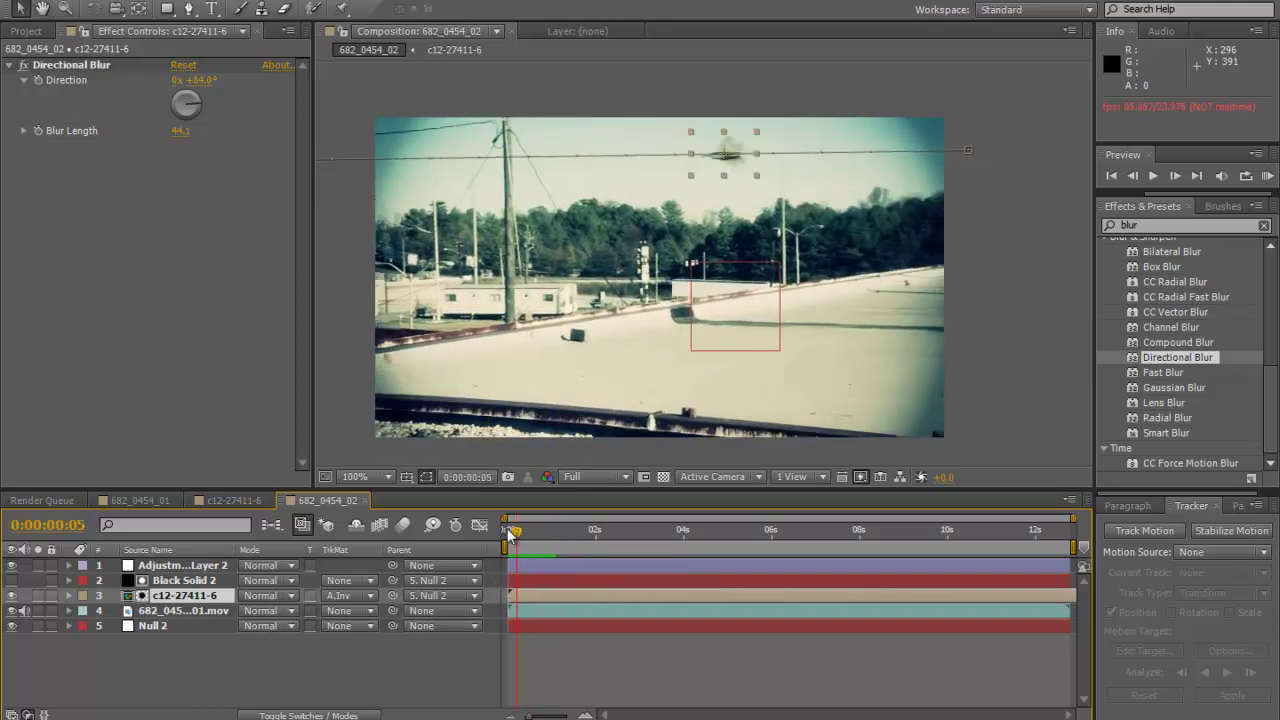
key("space")
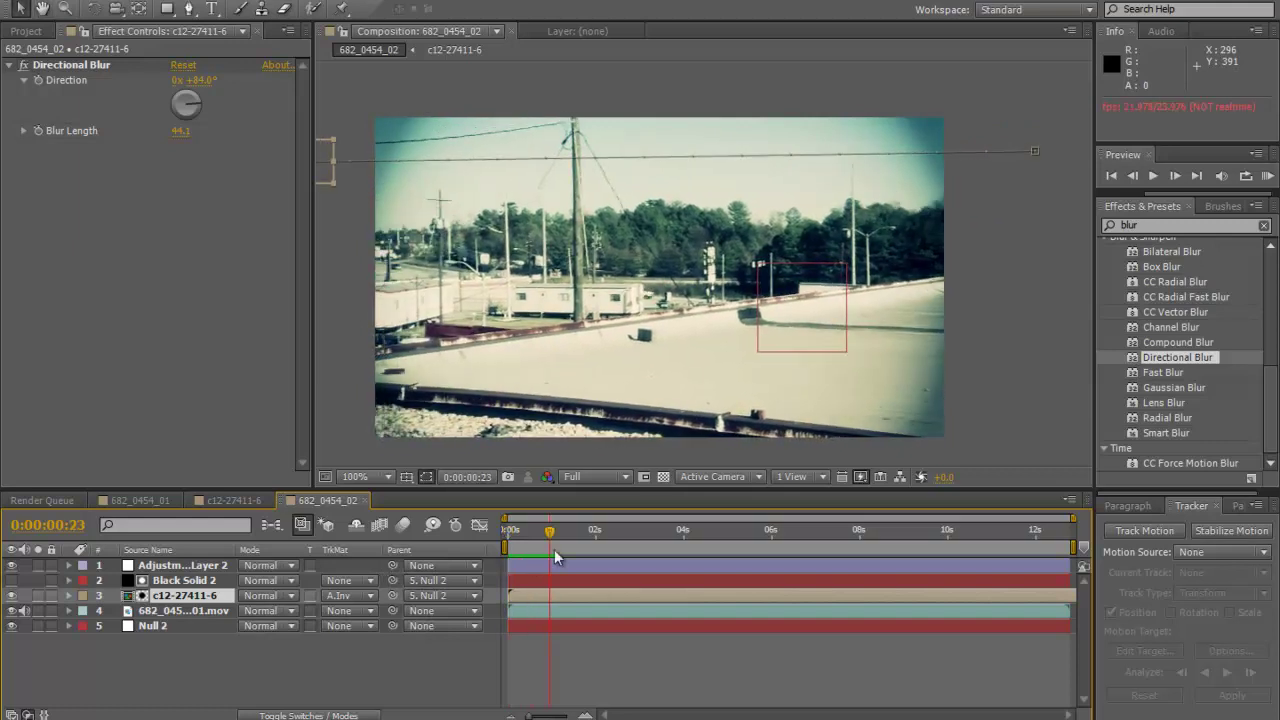
left_click_drag(546, 539, 505, 530)
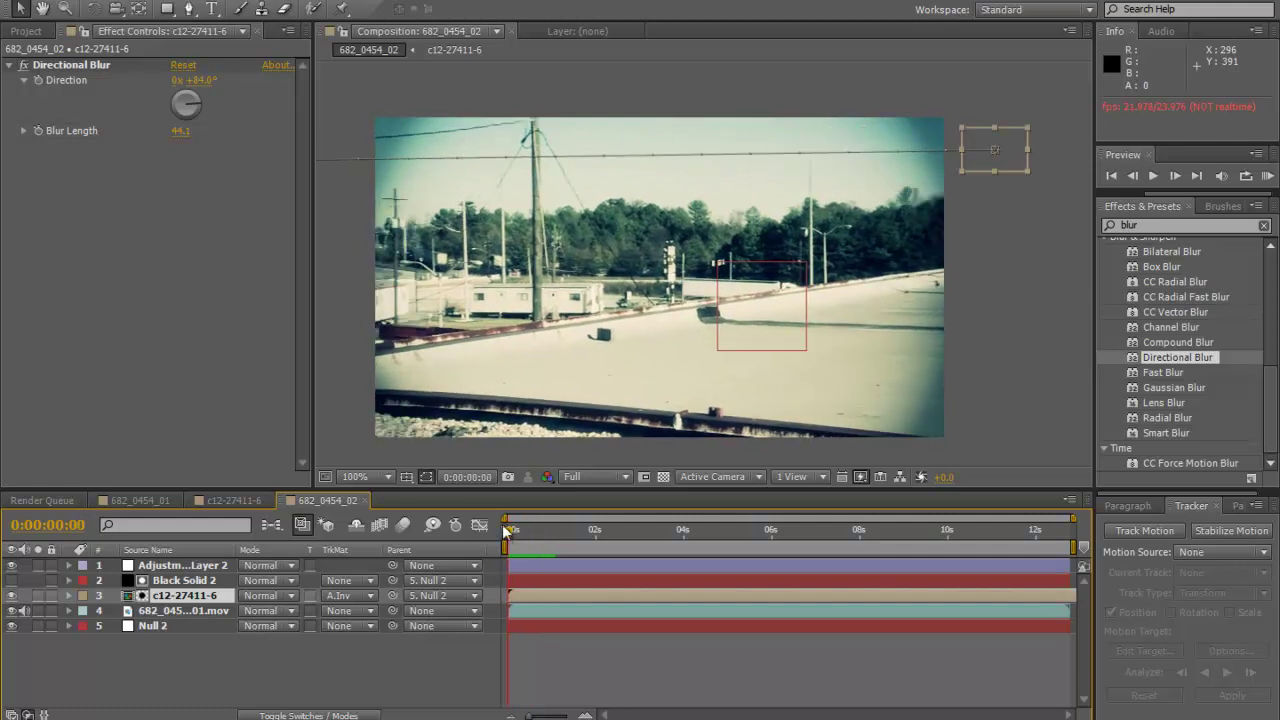
- Speed up the flyby by moving the jet layer's second Position keyframe to frame 12, and preview the motion
left_click(67, 594)
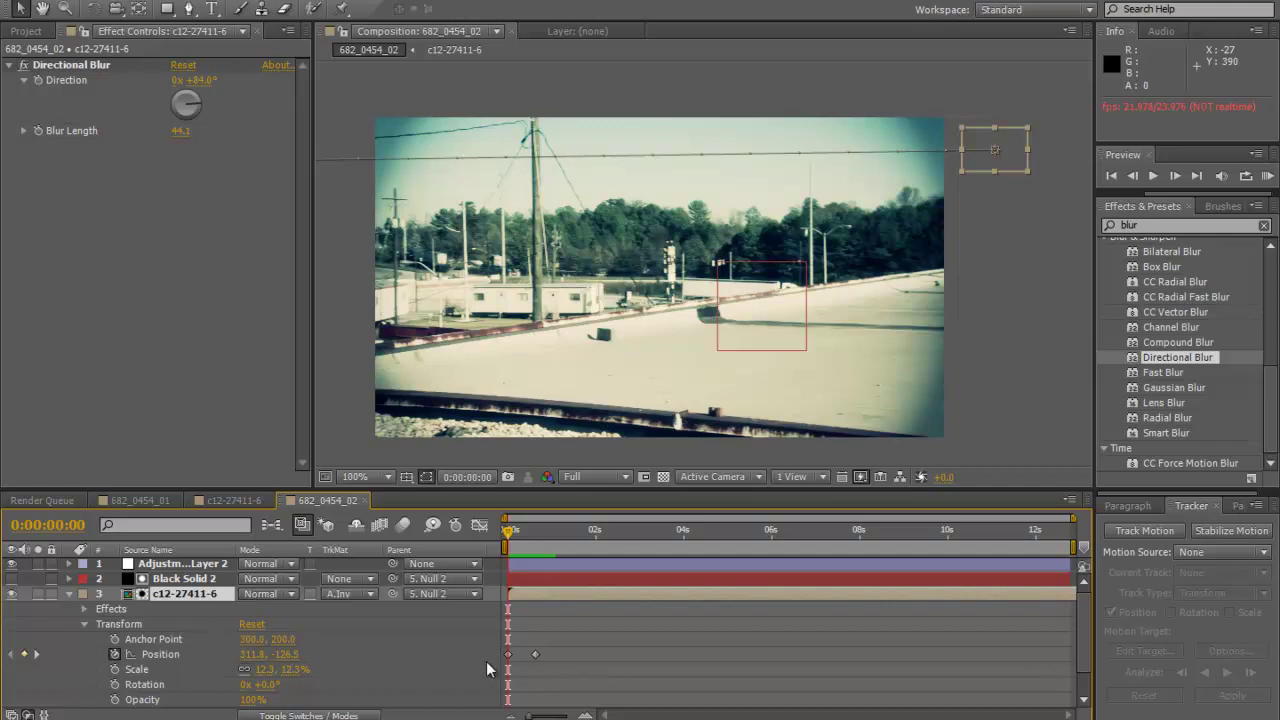
left_click(535, 655)
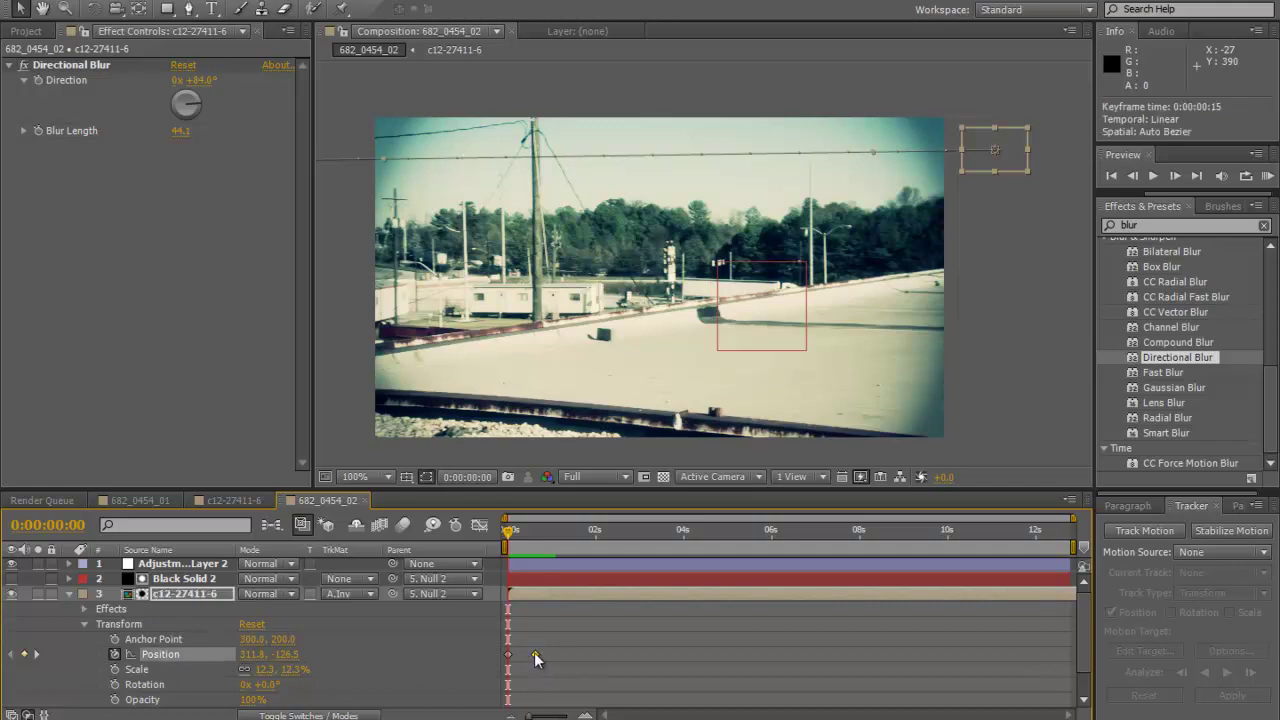
left_click_drag(535, 654, 529, 654)
key("space")
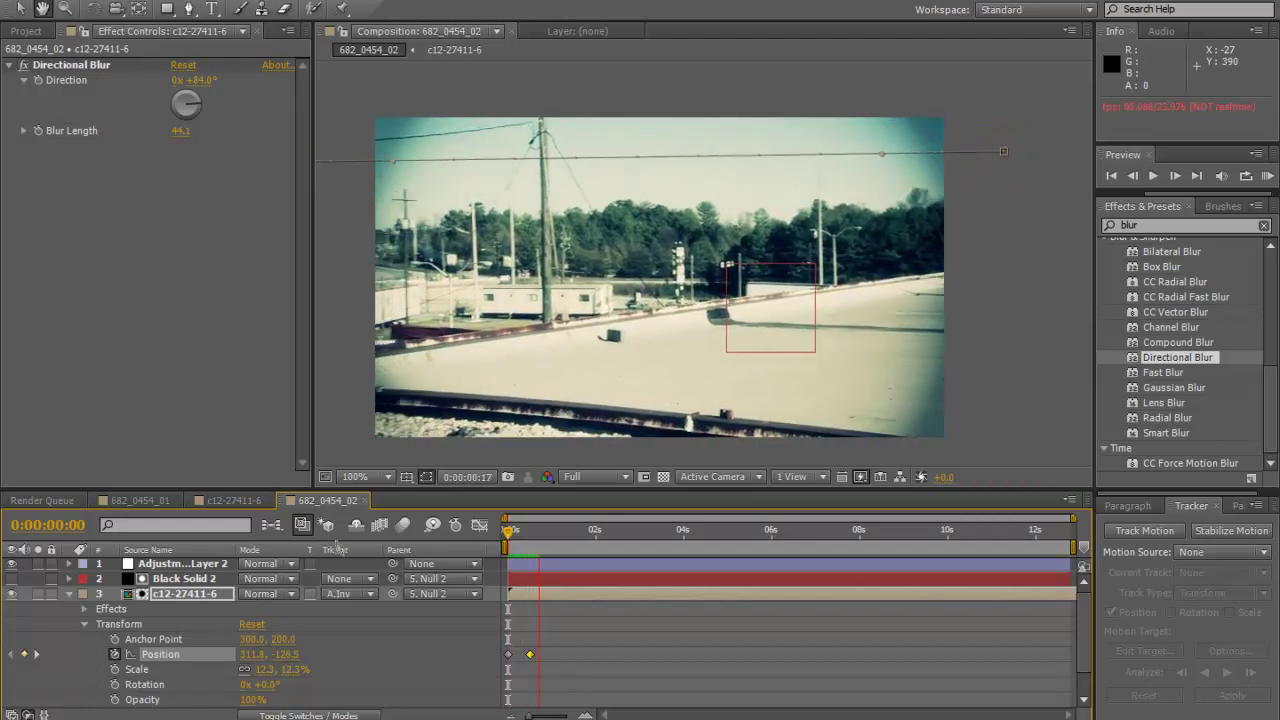
key("space")
key("space")
key("space")
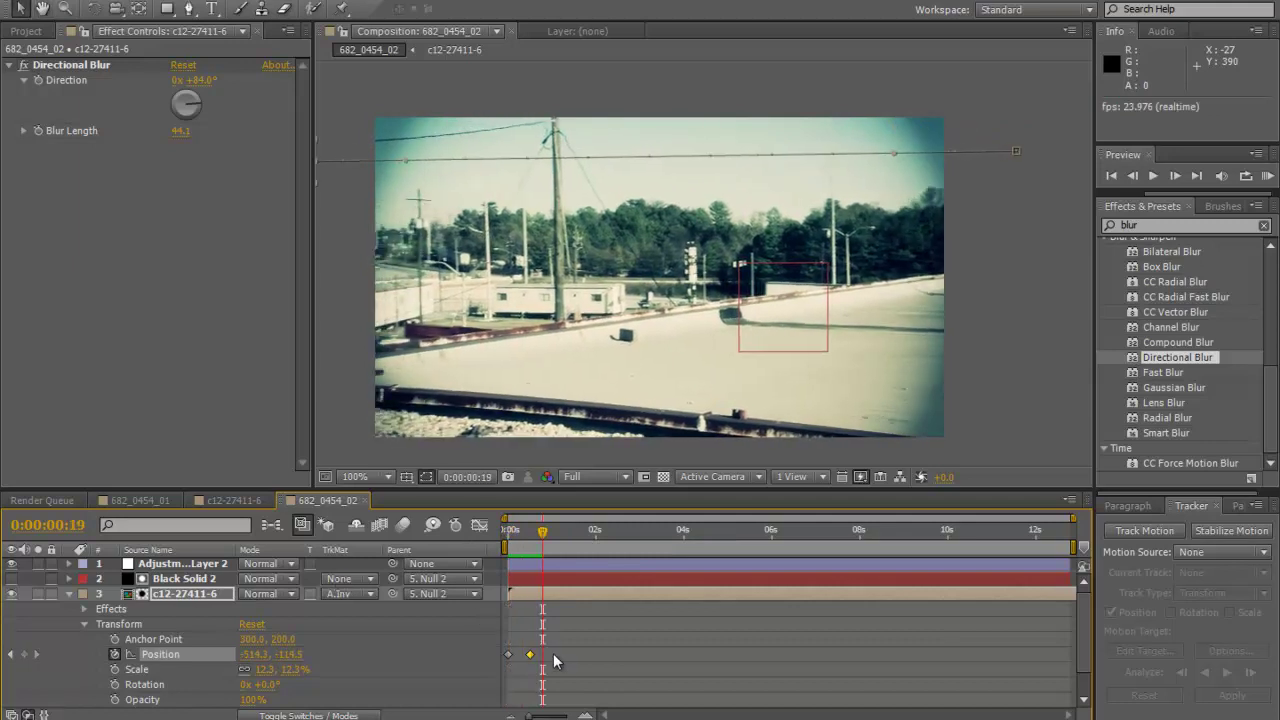
- Apply Easy Ease Out and Easy Ease In to the jet's last Position keyframe and review the flyby from the start
right_click(530, 654)
mouse_move(637, 642)
left_click(808, 568)
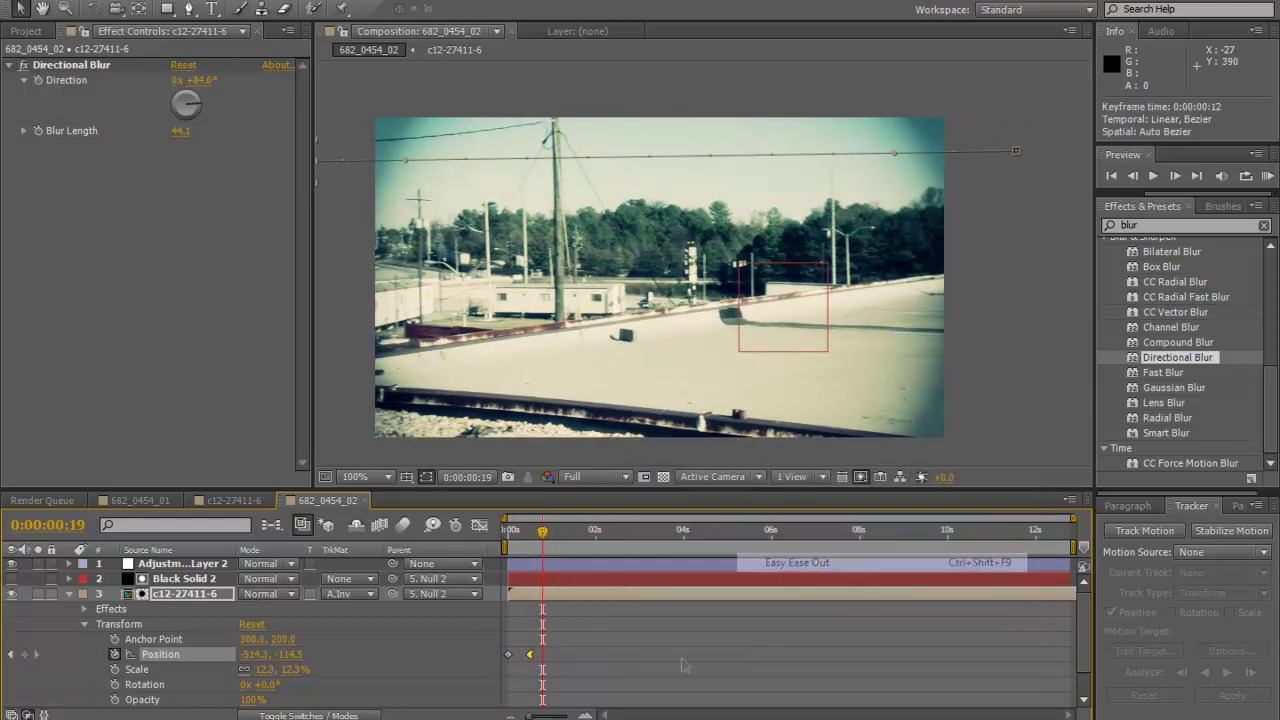
right_click(531, 655)
mouse_move(651, 640)
left_click(815, 544)
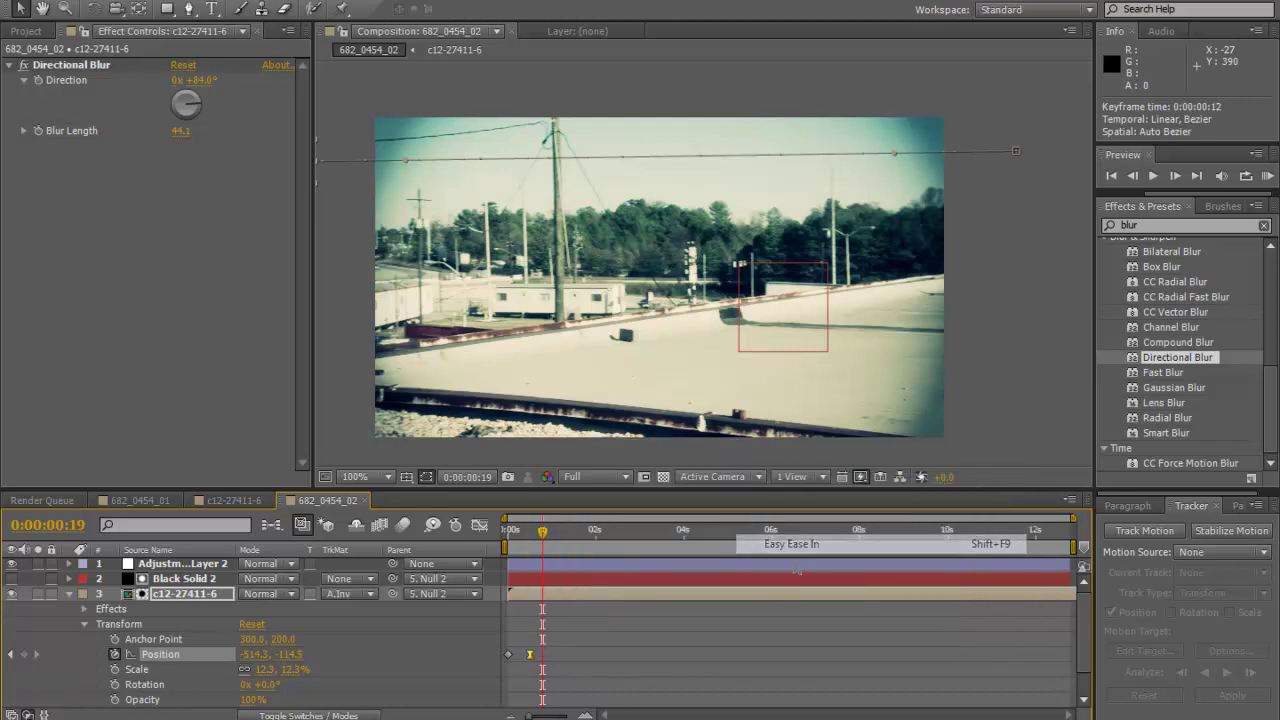
left_click_drag(548, 537, 467, 524)
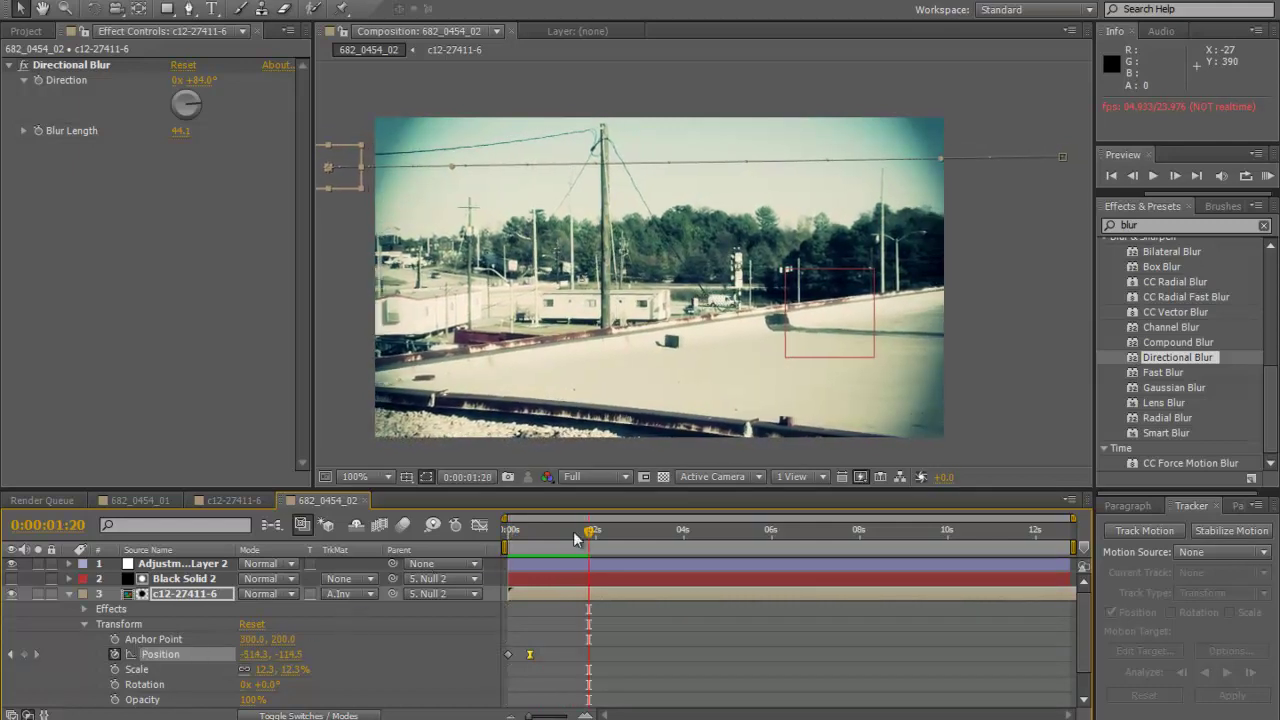
left_click_drag(593, 532, 500, 560)
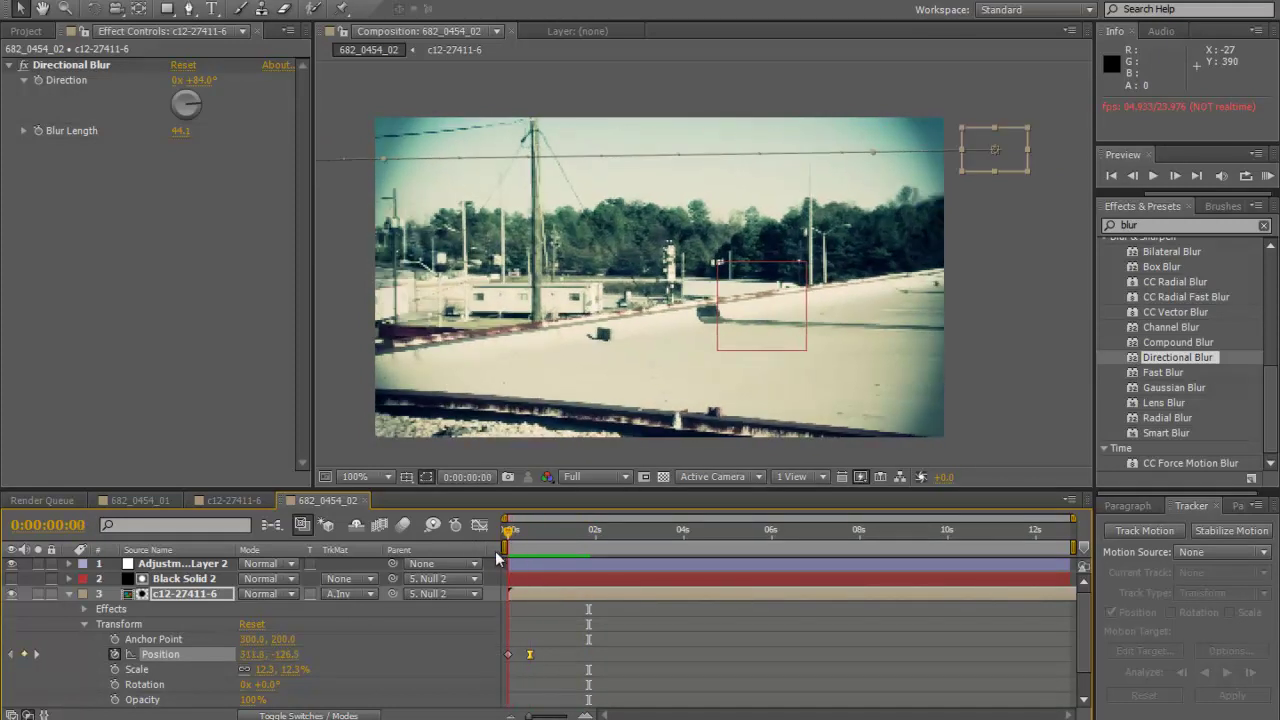
- Collapse the jet layer's properties, display the layer switches columns, and scrub the flyby to 0:00:01:18
left_click(70, 594)
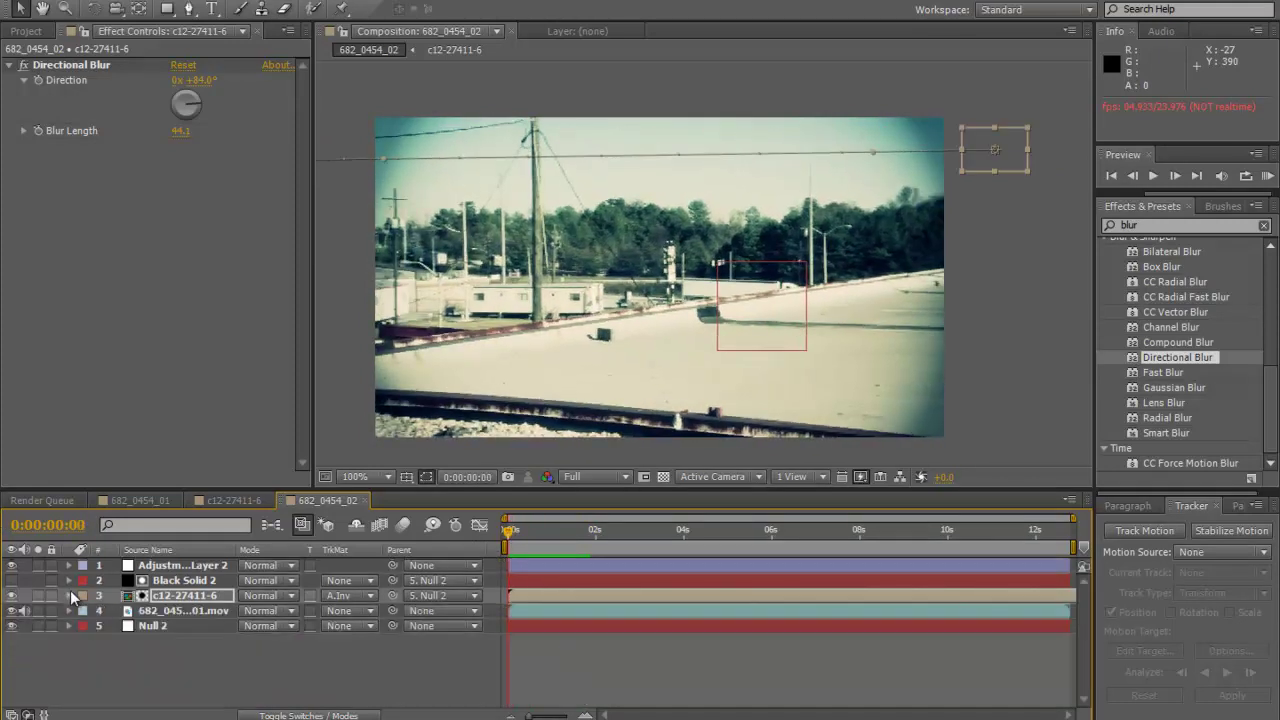
left_click(240, 716)
left_click_drag(484, 543, 501, 533)
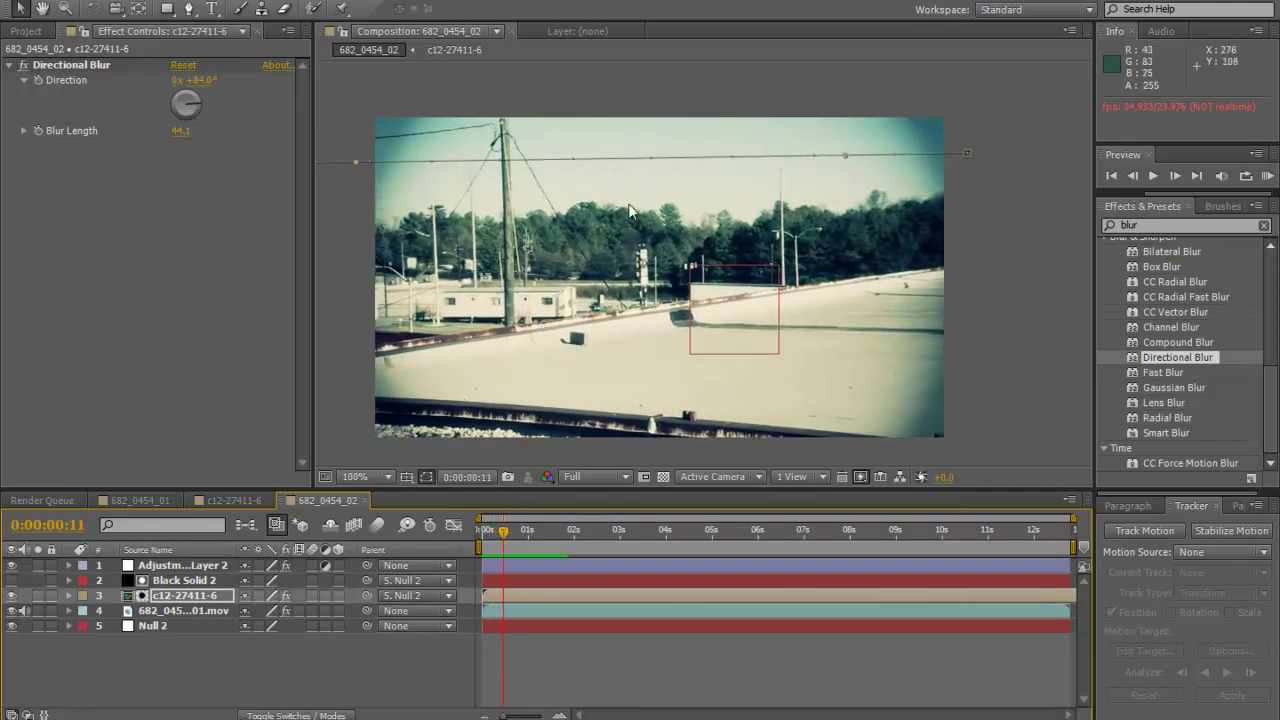
left_click_drag(500, 539, 561, 539)
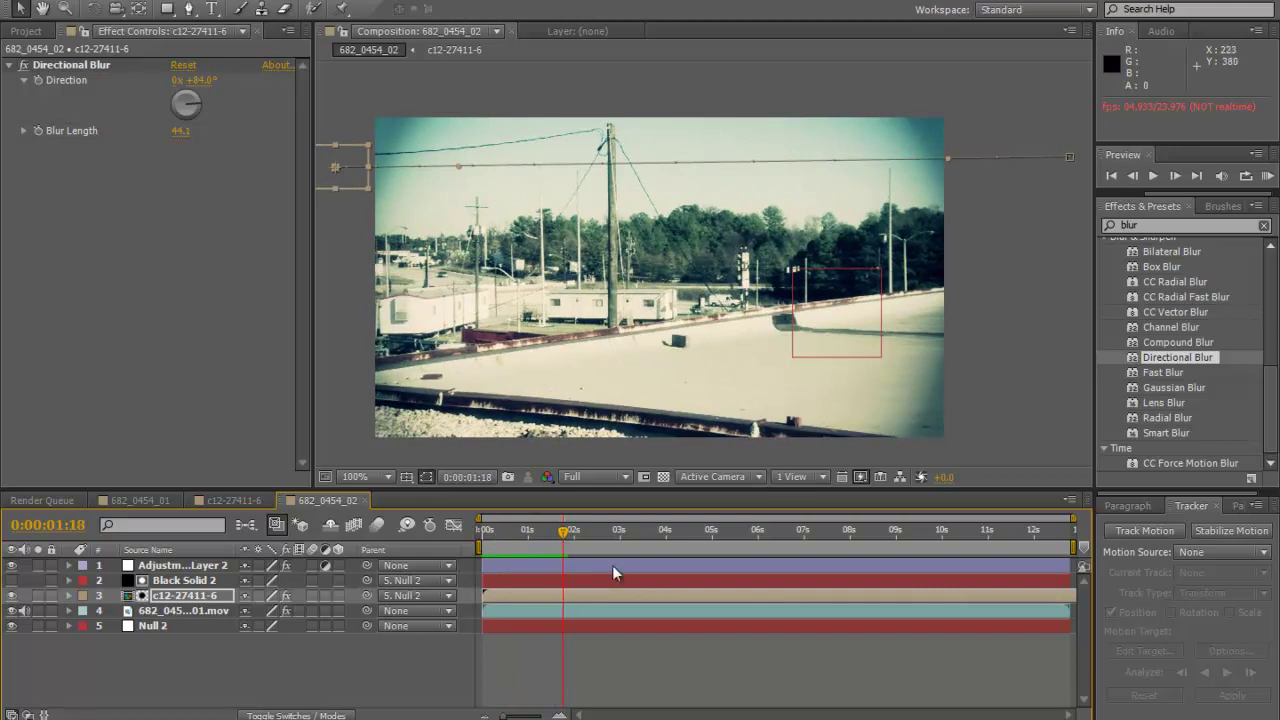
- Trim the jet layer's end to about one second, after the jet has left the frame, and play the result
left_click(1020, 593)
left_click_drag(676, 600, 534, 595)
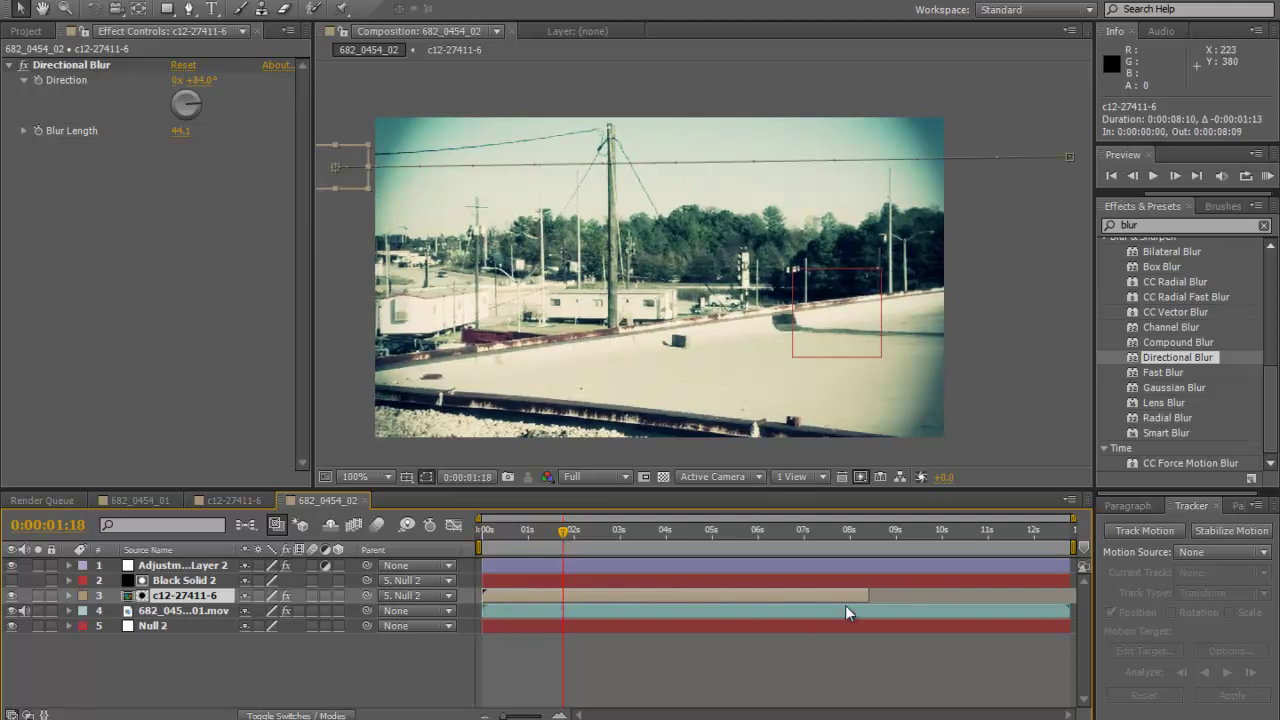
left_click_drag(865, 595, 552, 595)
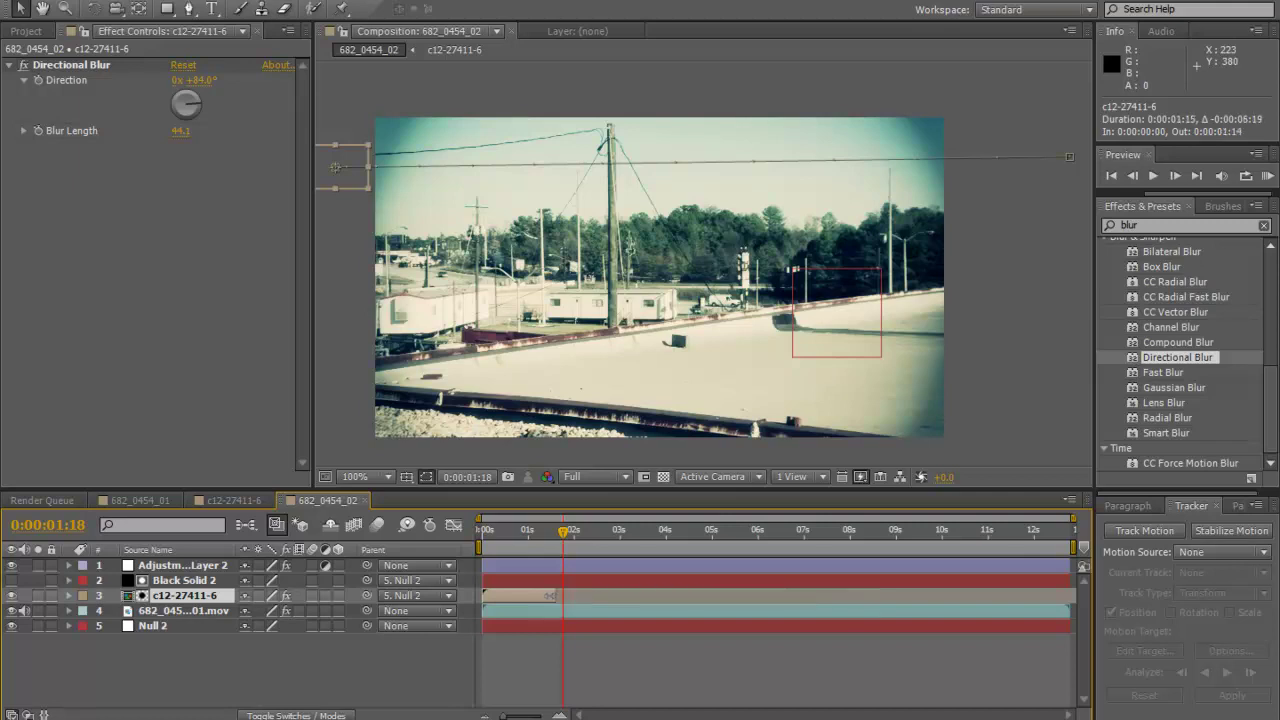
left_click_drag(566, 532, 526, 553)
left_click_drag(552, 595, 531, 595)
left_click_drag(525, 534, 456, 568)
key("space")
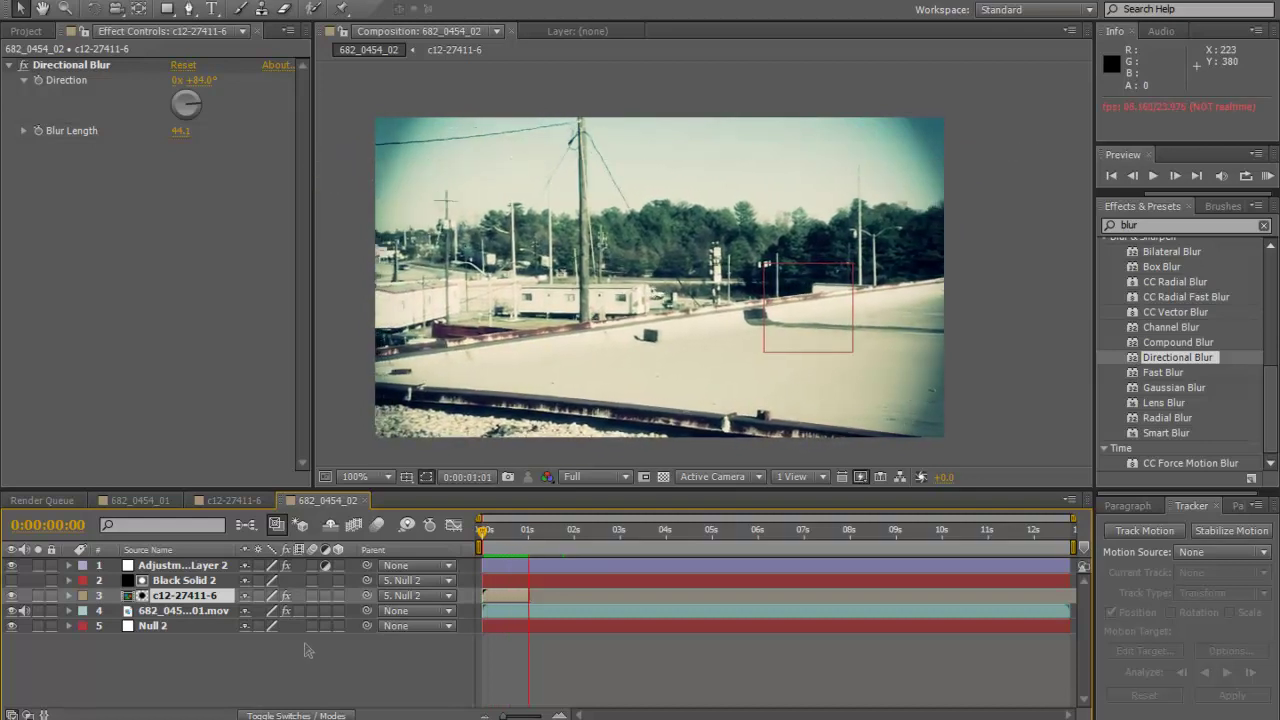
key("space")
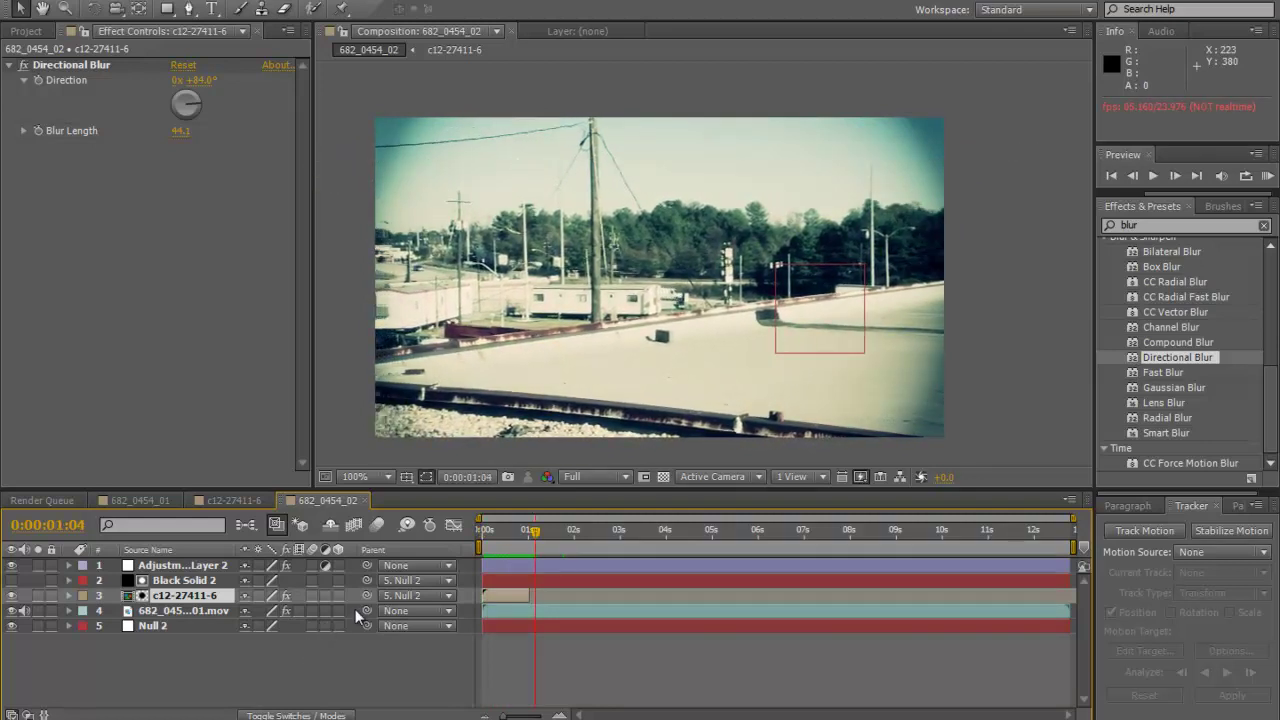